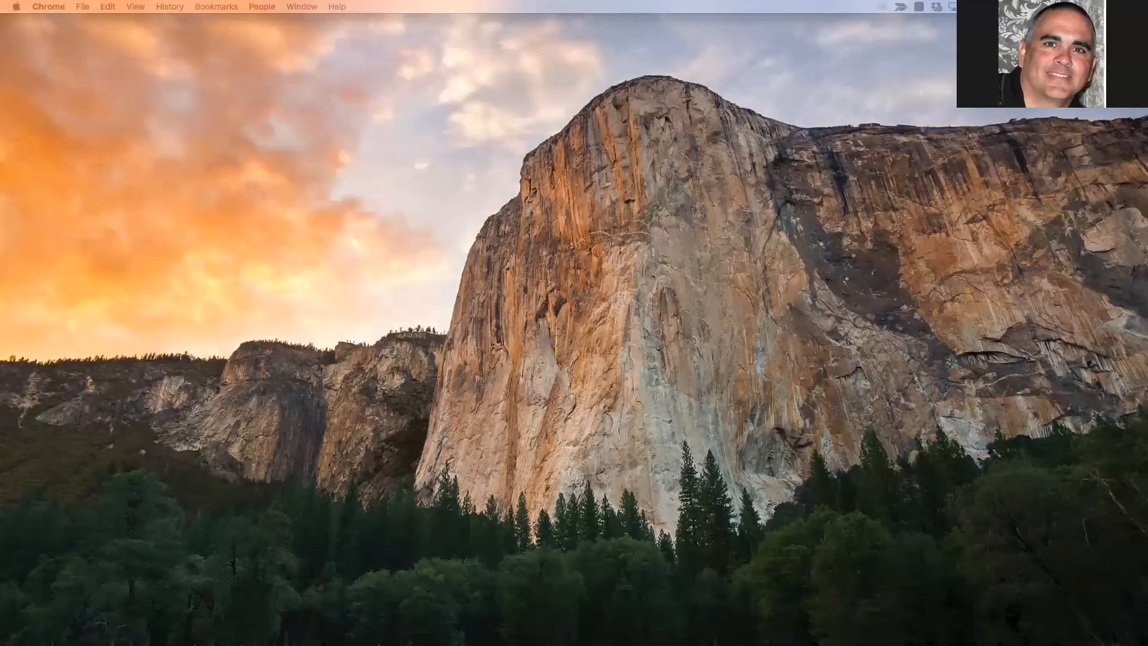
Step: Bring the evaluations page on screen, zoom its map to Southern California and view the Los Angeles marker's evaluation summary
left_click_drag(1147, 28, 919, 30)
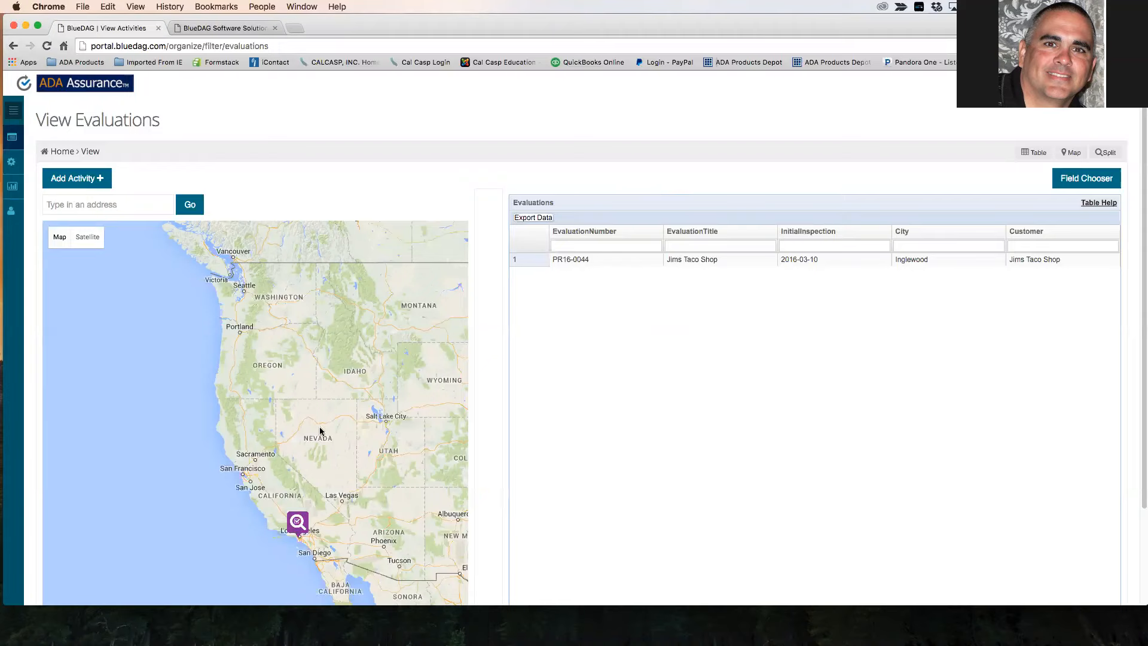
left_click_drag(413, 417, 291, 436)
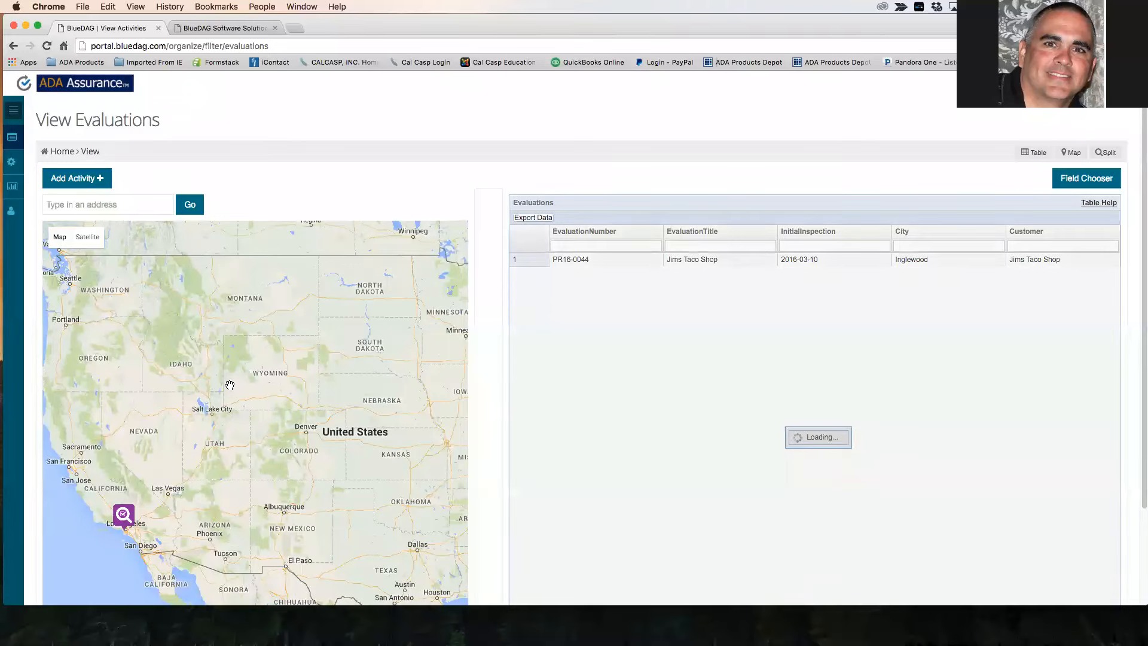
left_click_drag(211, 432, 335, 425)
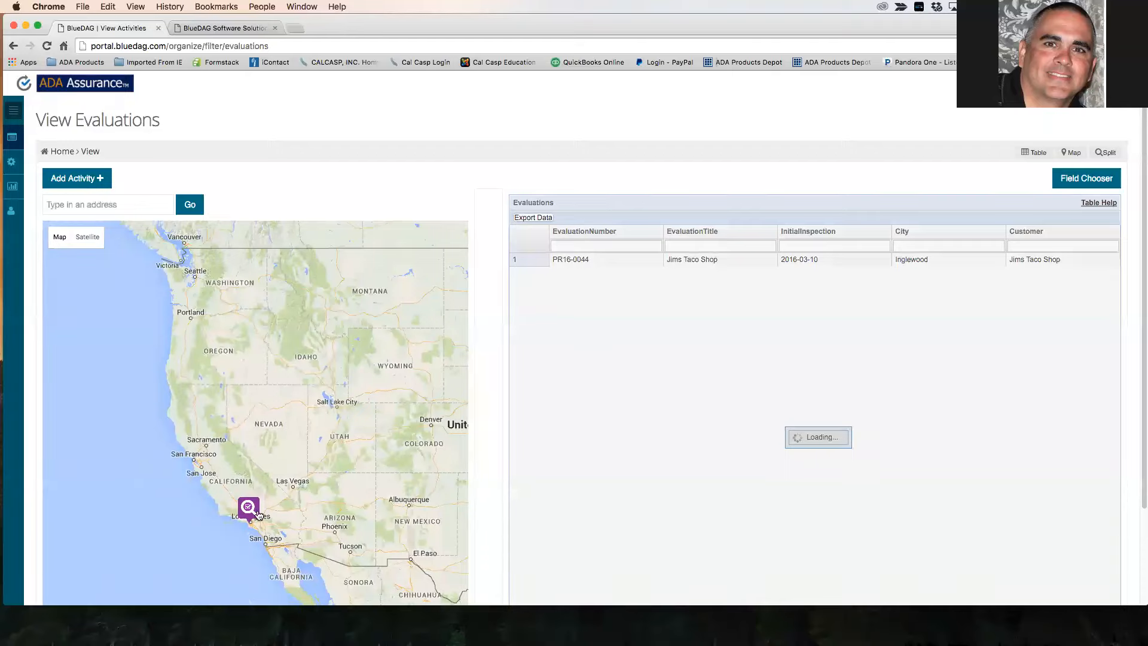
scroll(273, 505, "up", 3)
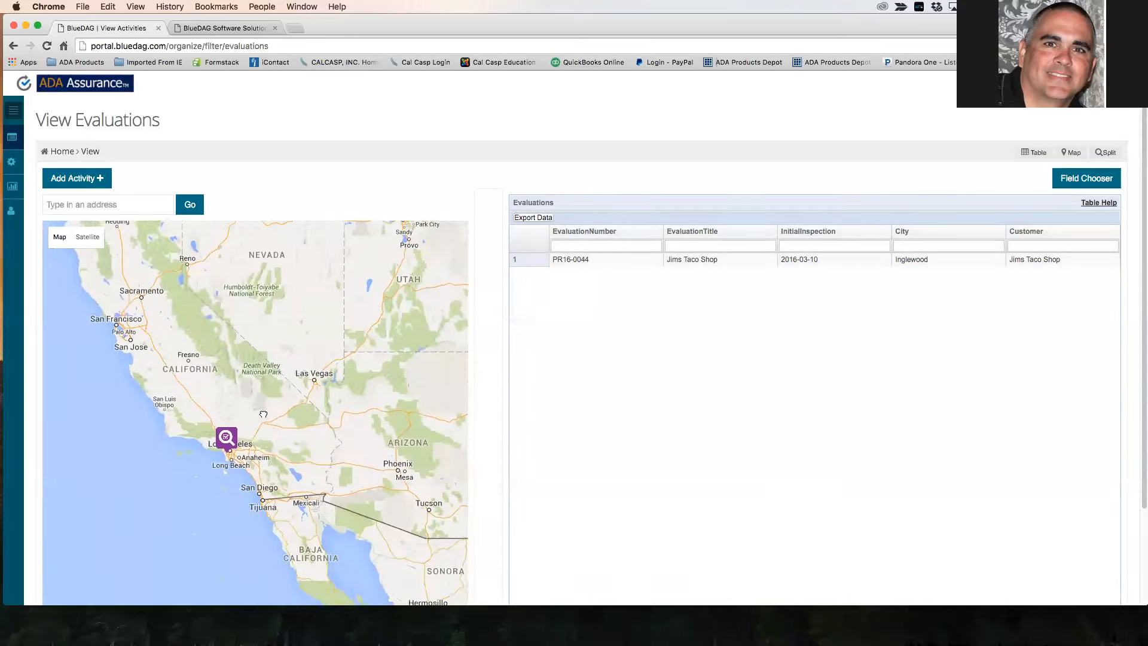
left_click_drag(221, 456, 241, 428)
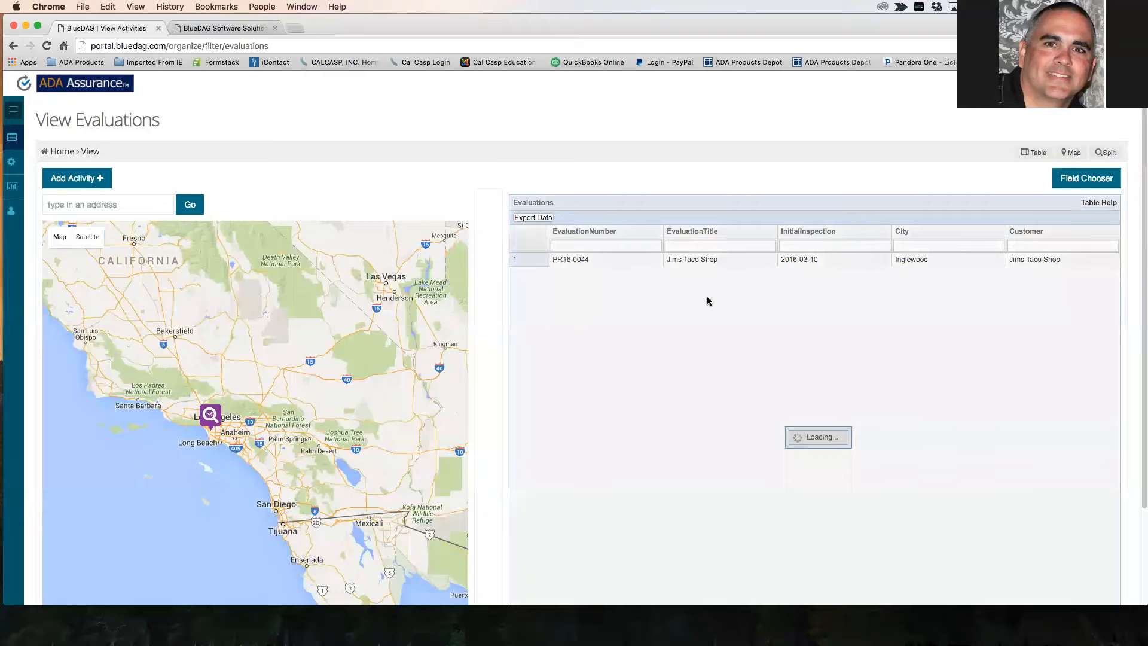
left_click(211, 414)
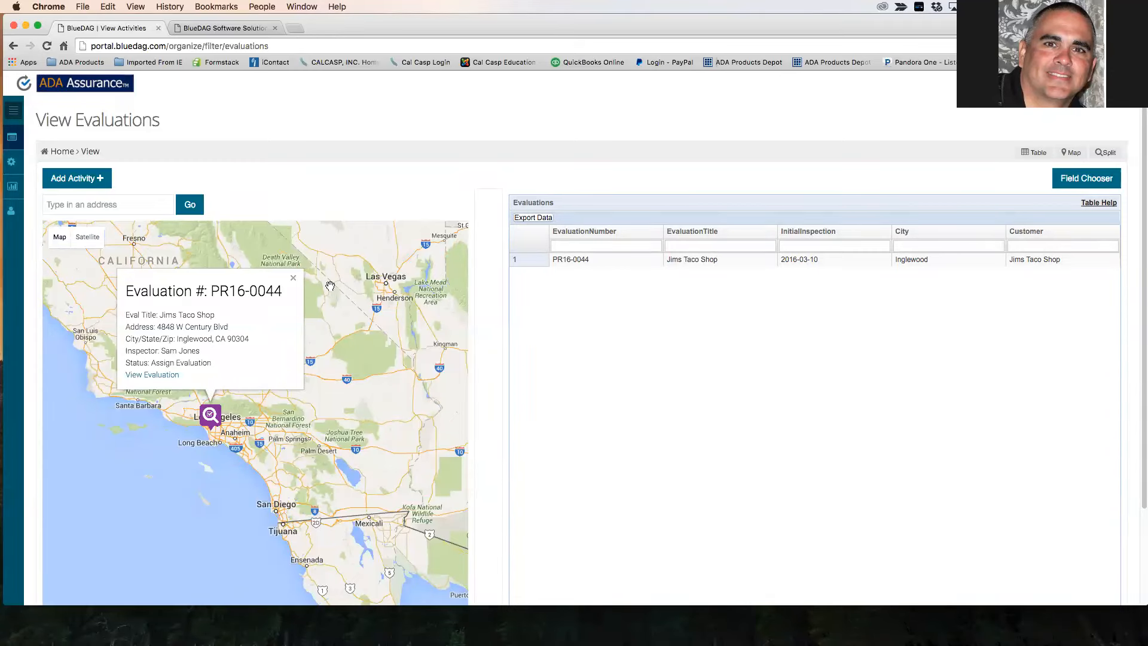
left_click(293, 277)
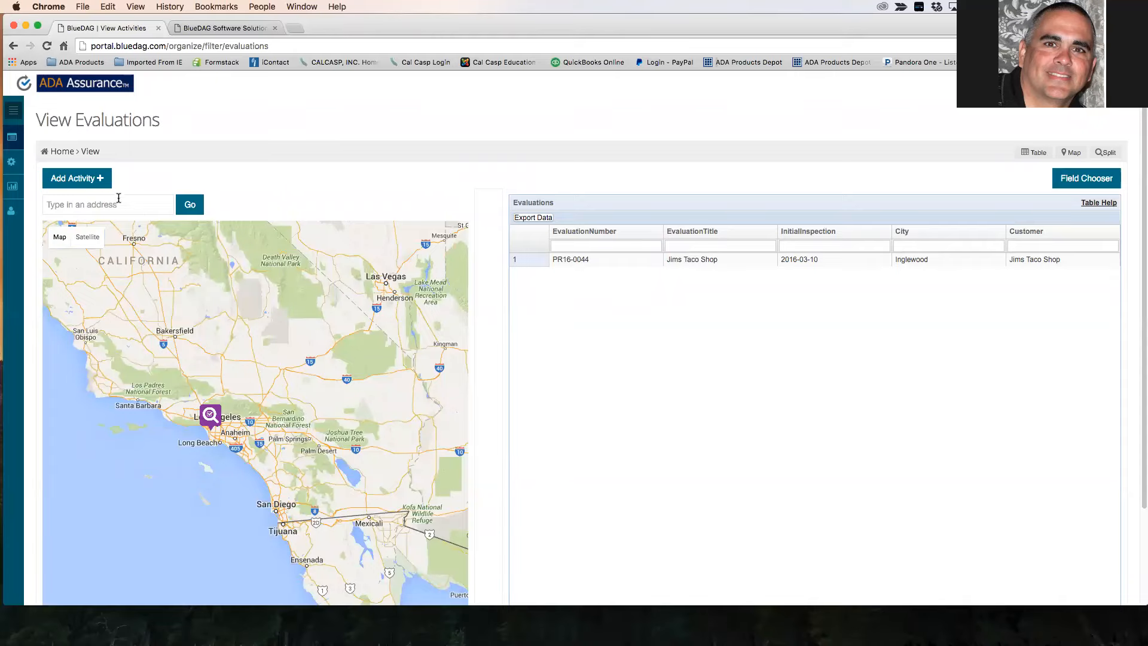
Step: Check which activity types can be created, without adding a new activity
left_click(100, 179)
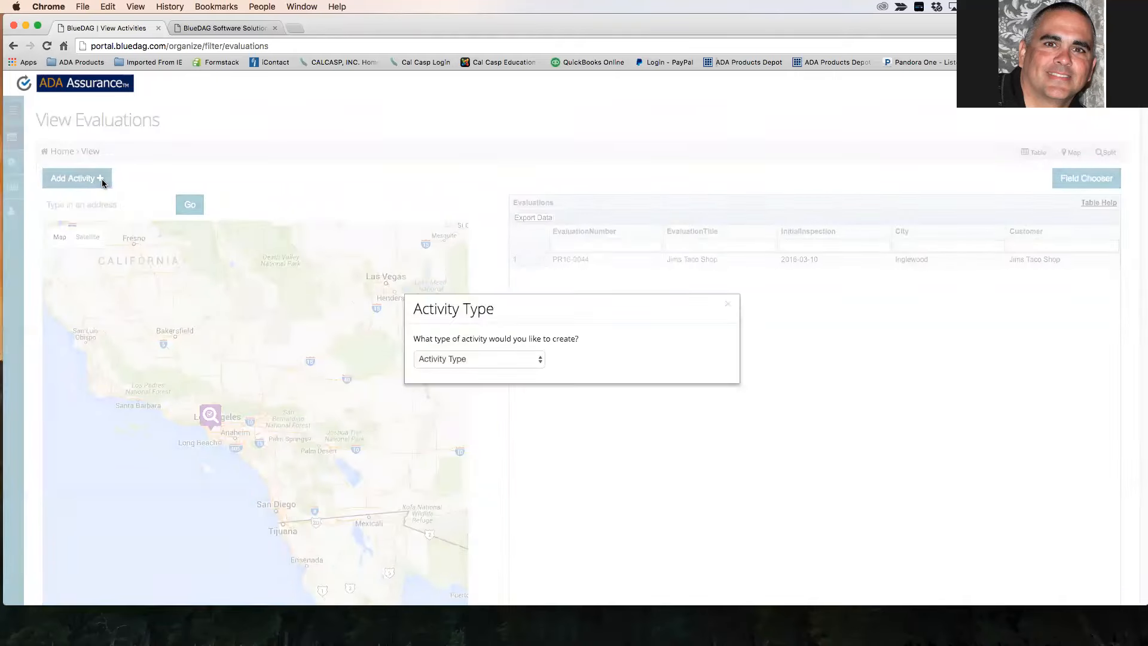
left_click(482, 361)
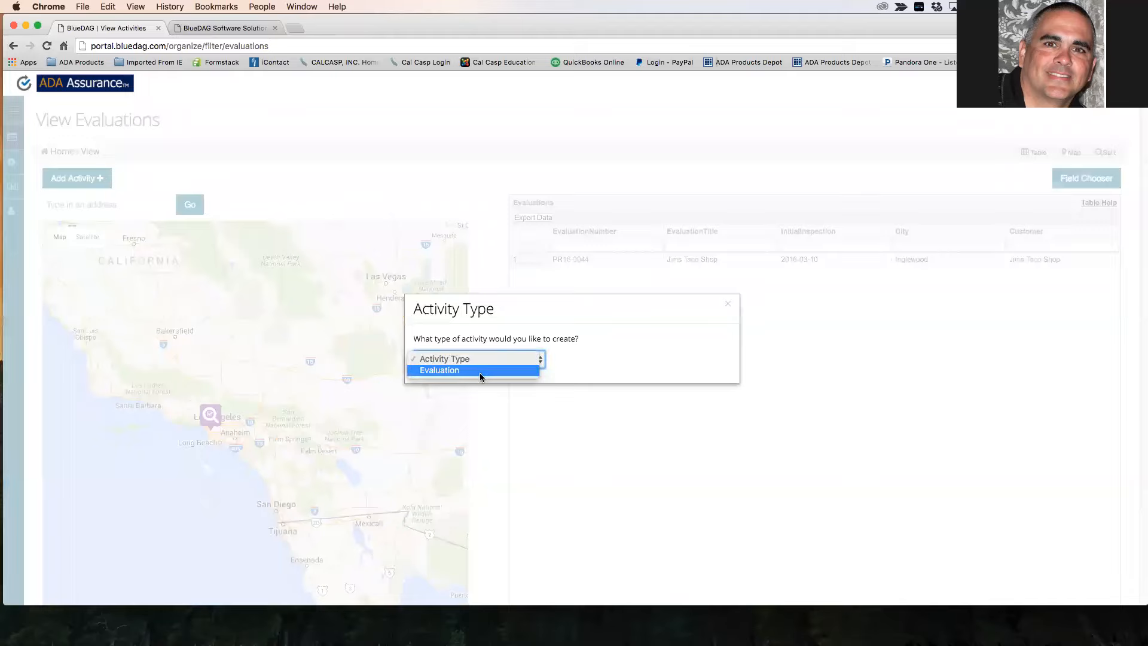
left_click(730, 307)
left_click(730, 308)
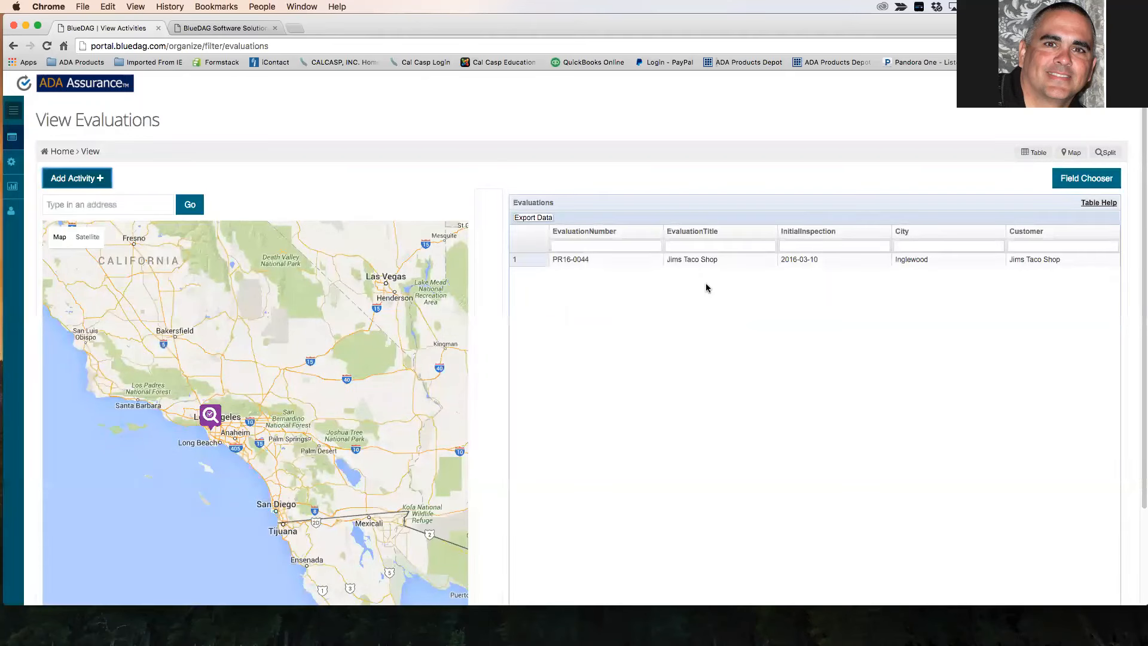
Step: Locate Jims Taco Shop on the map from the evaluations table and open its evaluation record
left_click(681, 261)
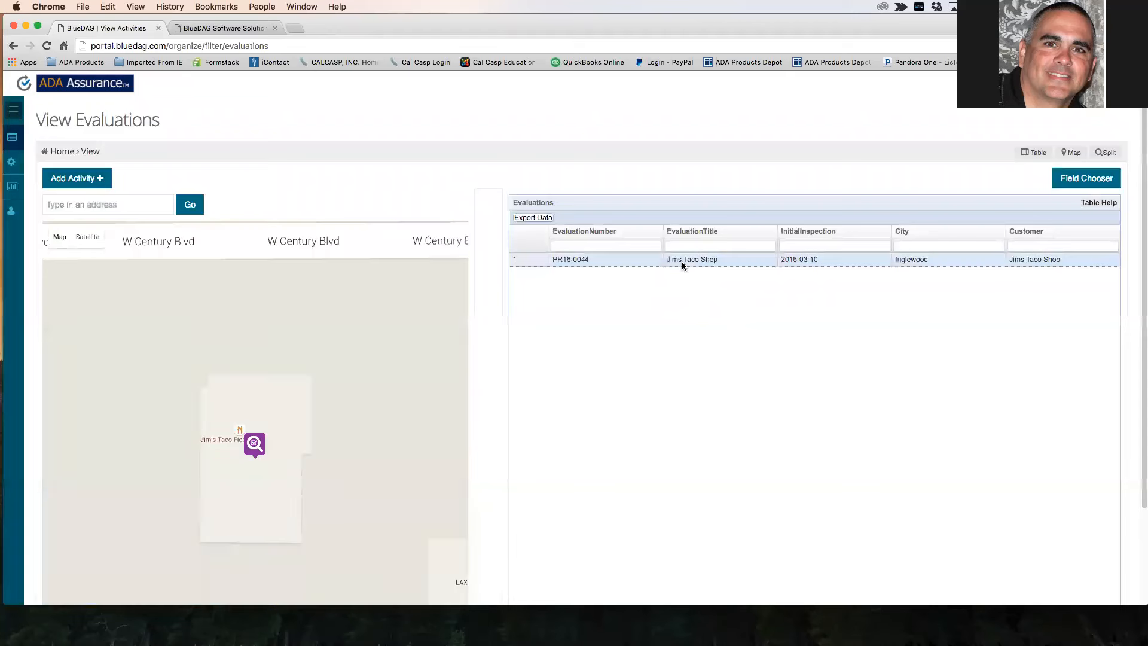
double_click(682, 261)
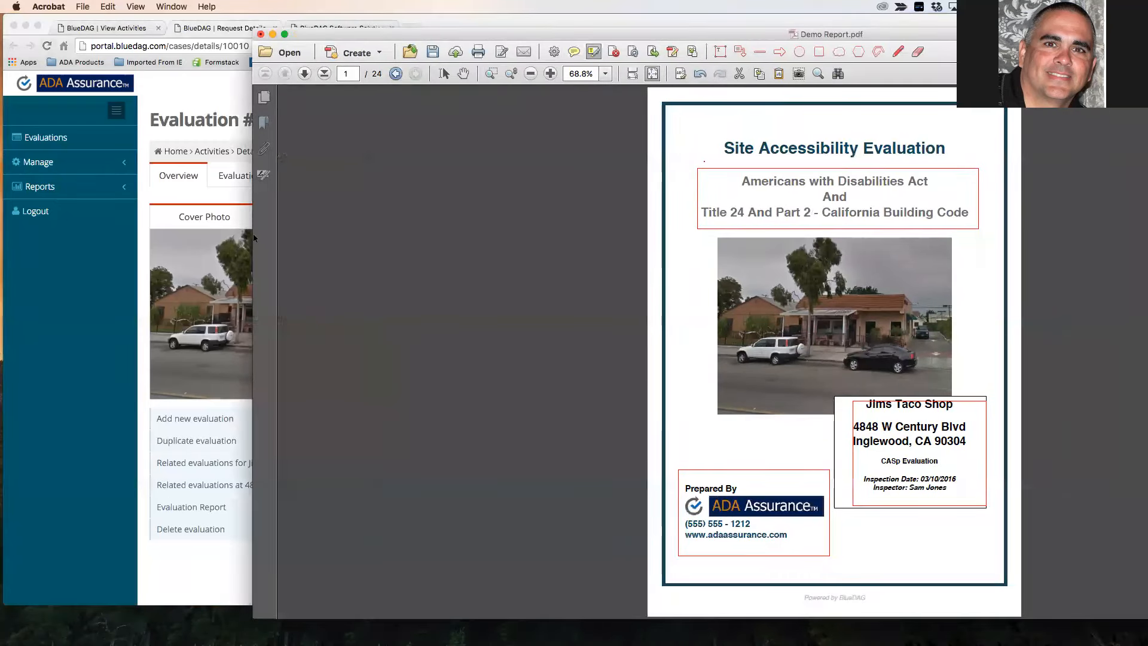
Step: Place the Demo Report PDF beside the evaluation overview to compare its cover page, and move it off the overview
left_click_drag(251, 235, 565, 234)
left_click_drag(761, 32, 650, 31)
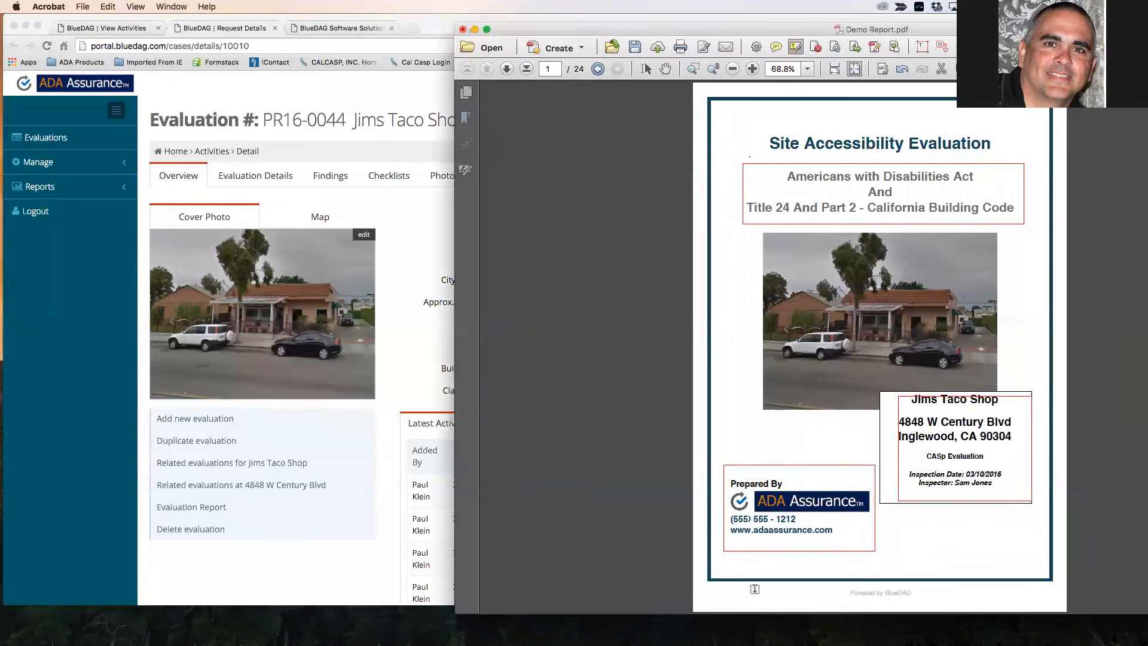
left_click(735, 614)
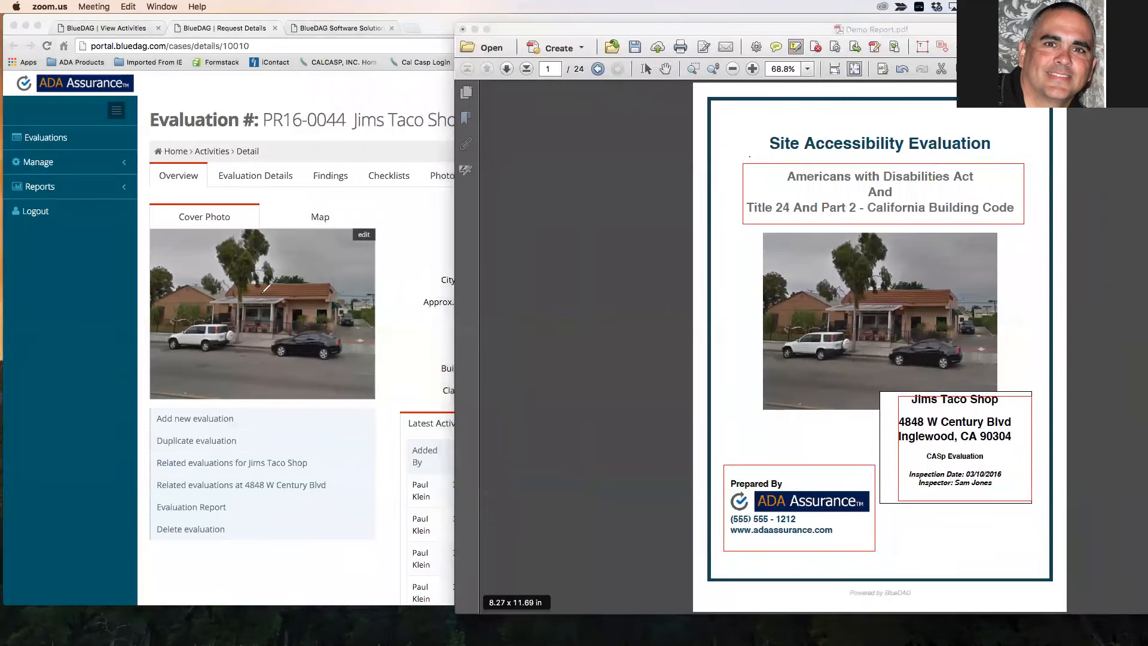
left_click(561, 30)
left_click_drag(564, 33, 1147, 33)
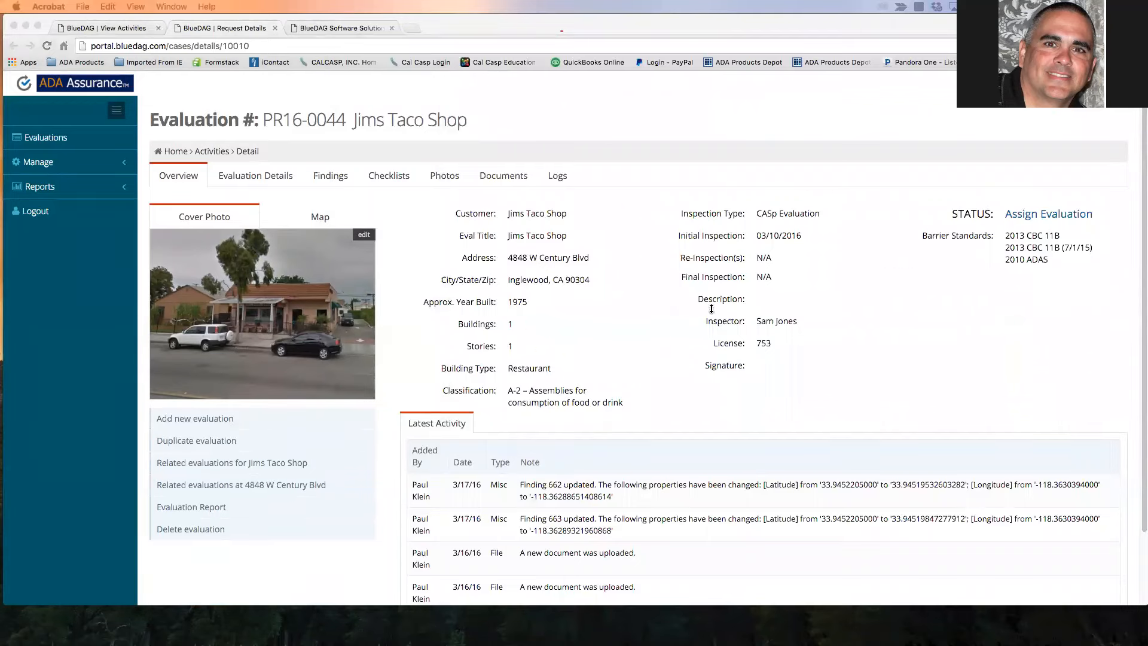
left_click(757, 213)
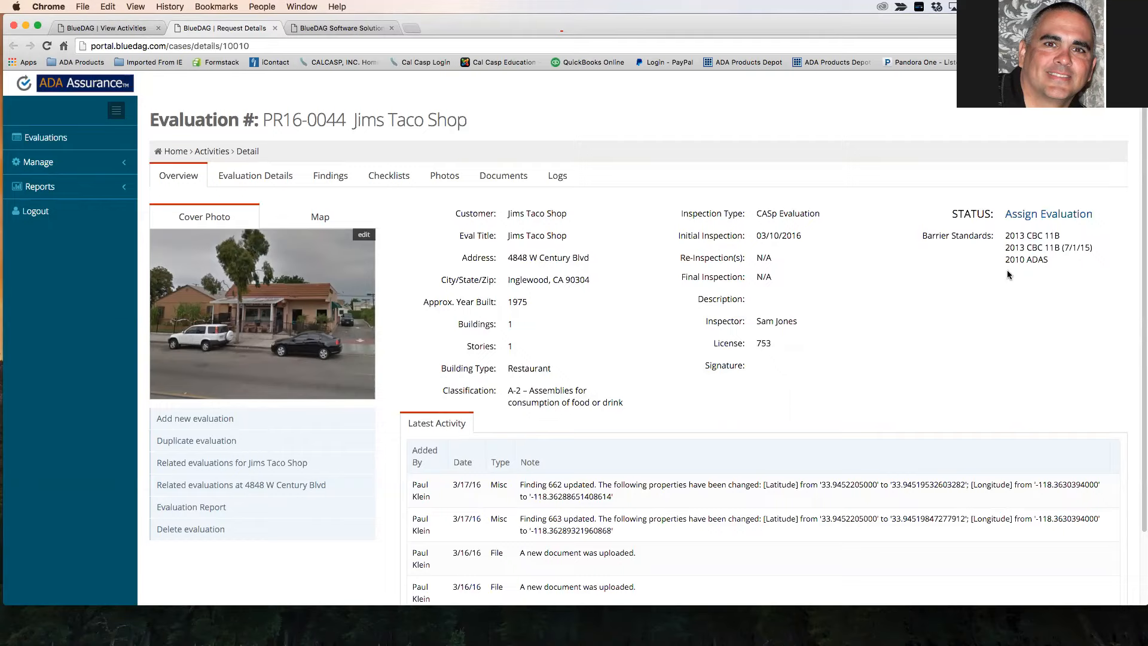
Step: Open the evaluation details of Jims Taco Shop and look over the form fields down to the barrier standards
left_click(257, 179)
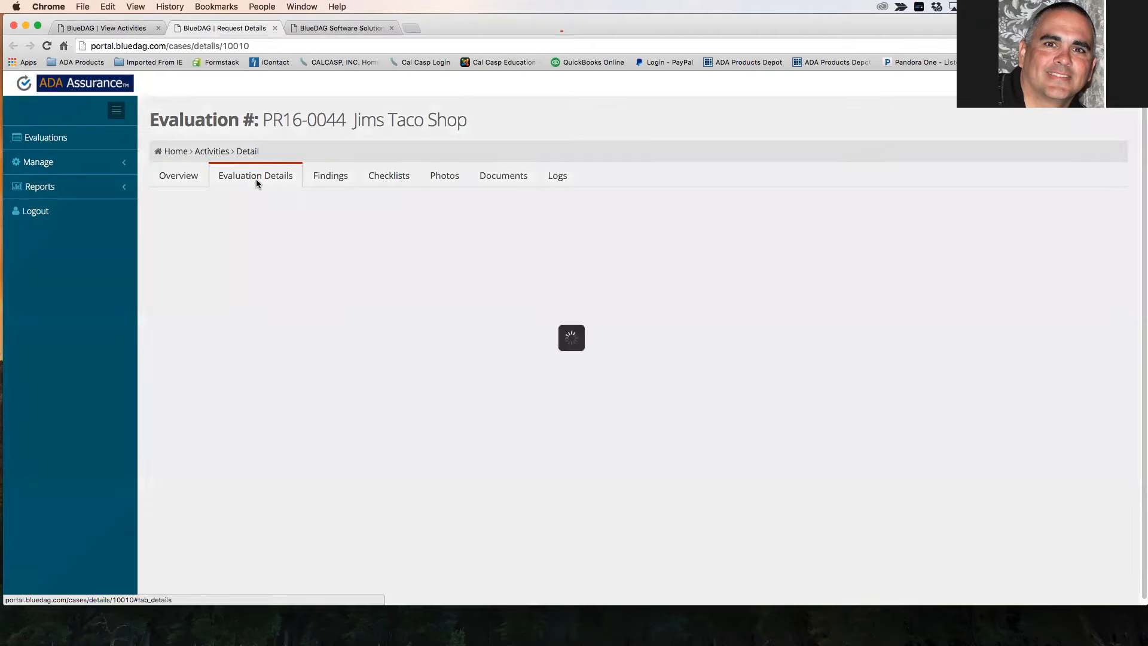
scroll(217, 332, "down", 5)
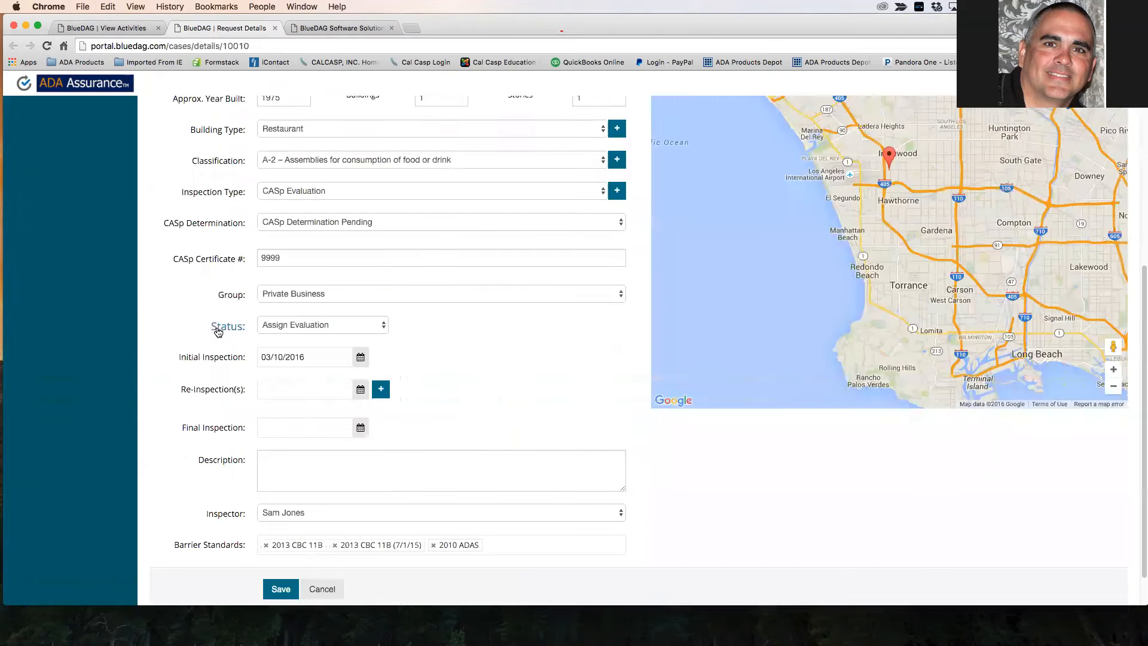
left_click(506, 502)
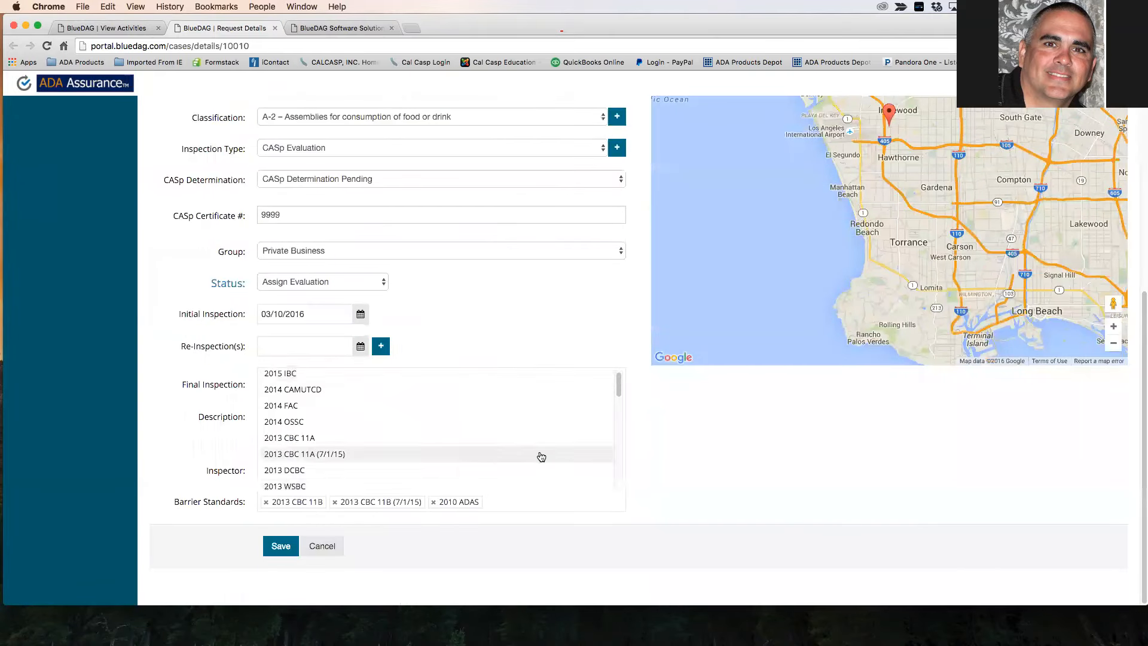
scroll(467, 428, "up", 6)
scroll(461, 425, "down", 1)
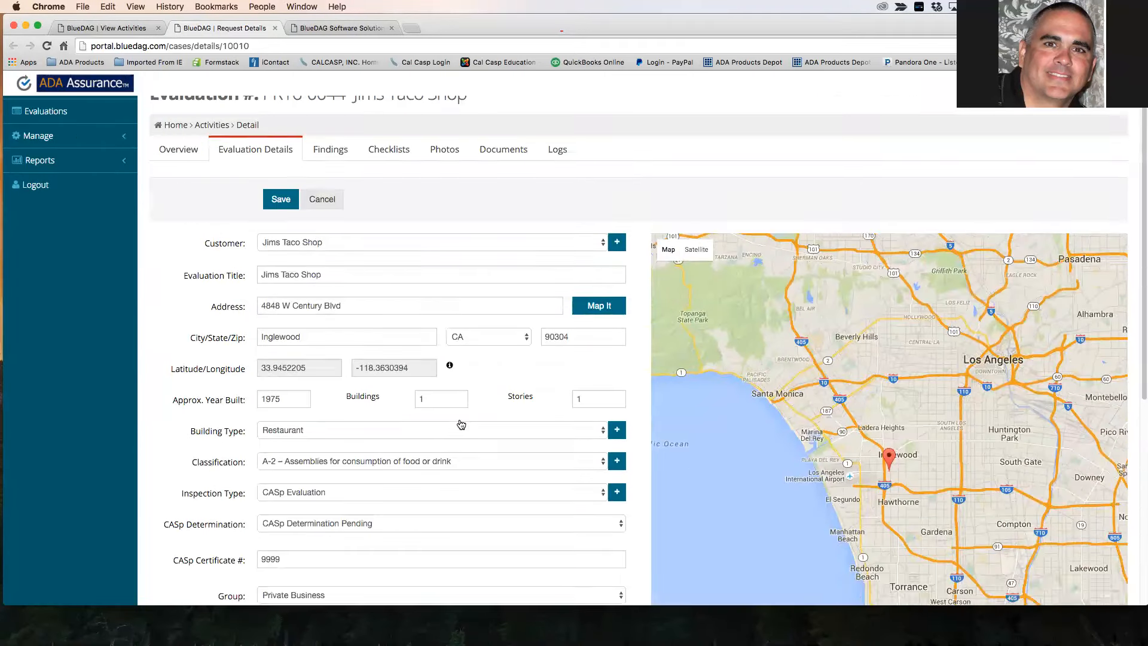
Step: Browse the available barrier standards for the evaluation, from 2015 IBC down to 2010 OSSC, without adding one
scroll(461, 425, "down", 5)
left_click_drag(618, 407, 614, 386)
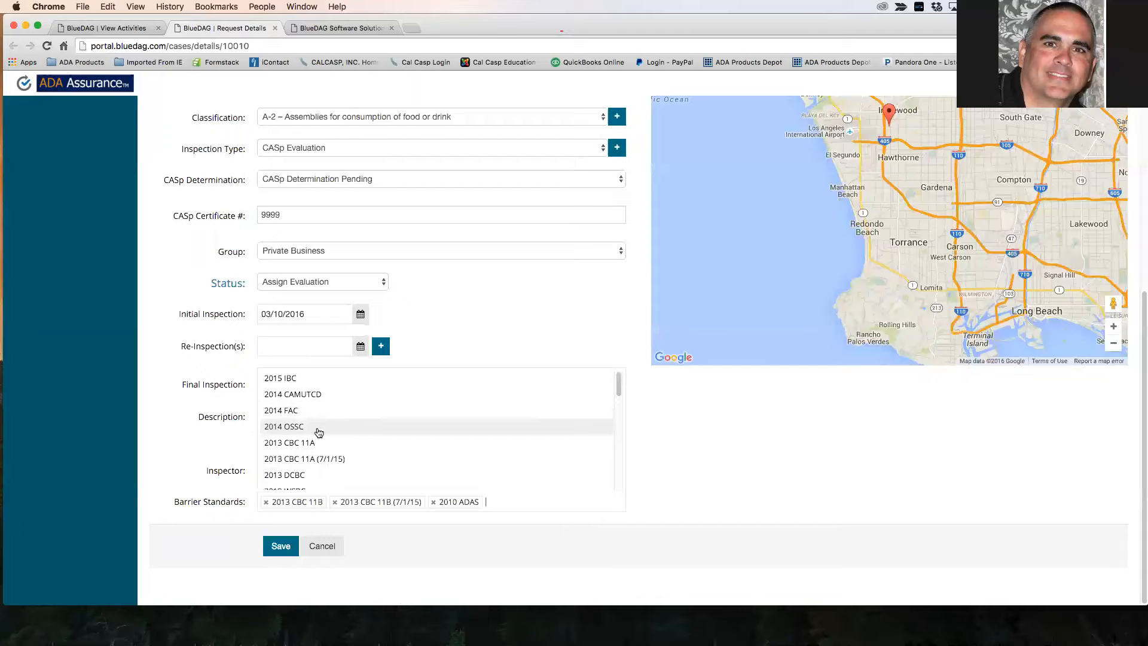
scroll(333, 431, "up", 1)
scroll(358, 431, "down", 3)
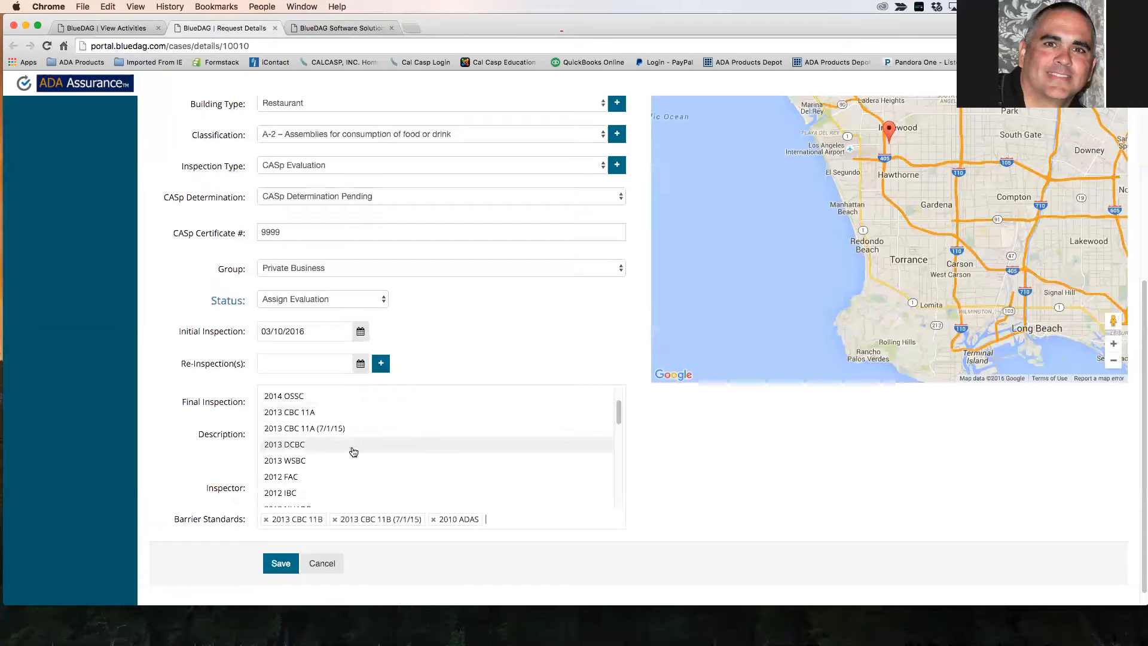
scroll(339, 467, "down", 1)
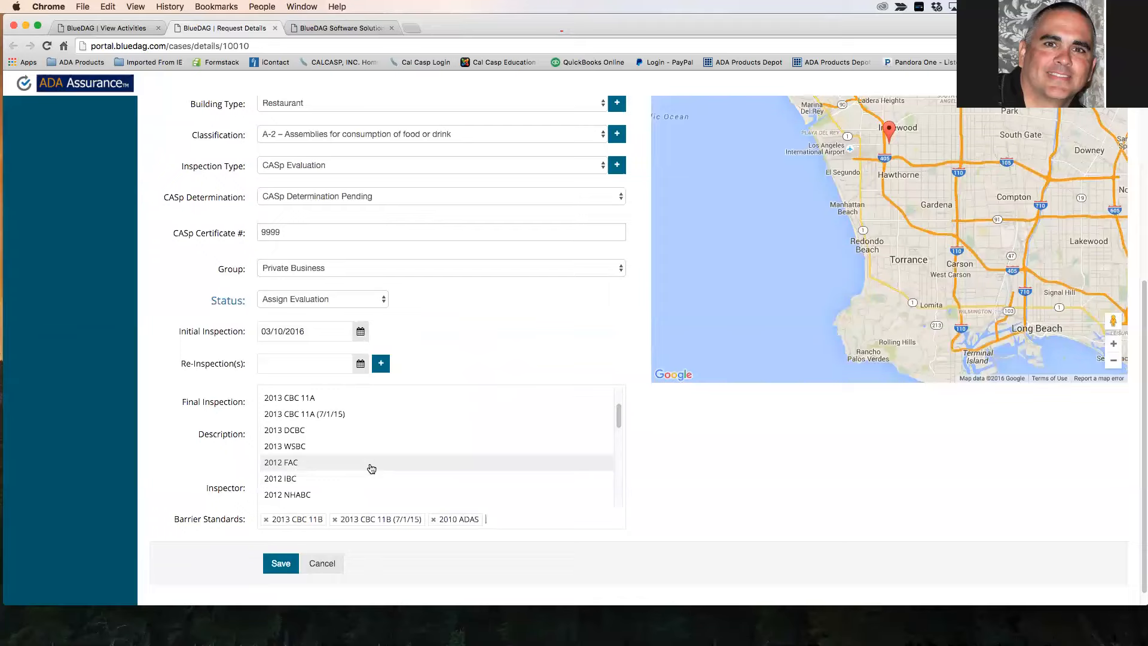
scroll(372, 468, "down", 3)
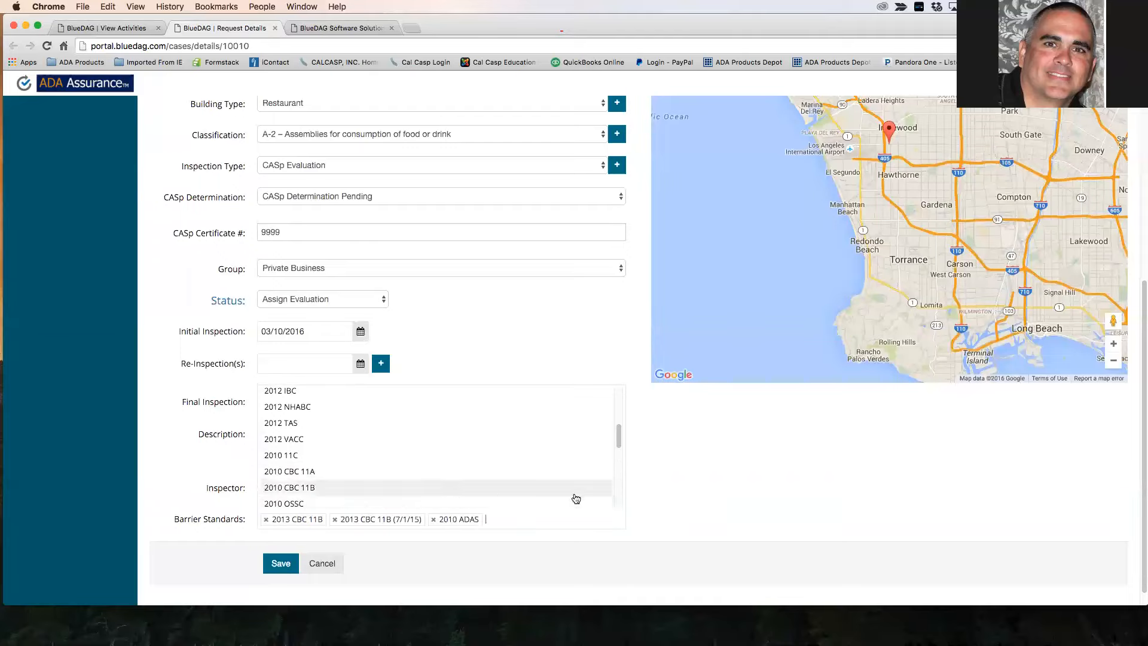
left_click(729, 494)
Step: Review the customer, location, building and inspection fields of the evaluation form
scroll(729, 494, "up", 3)
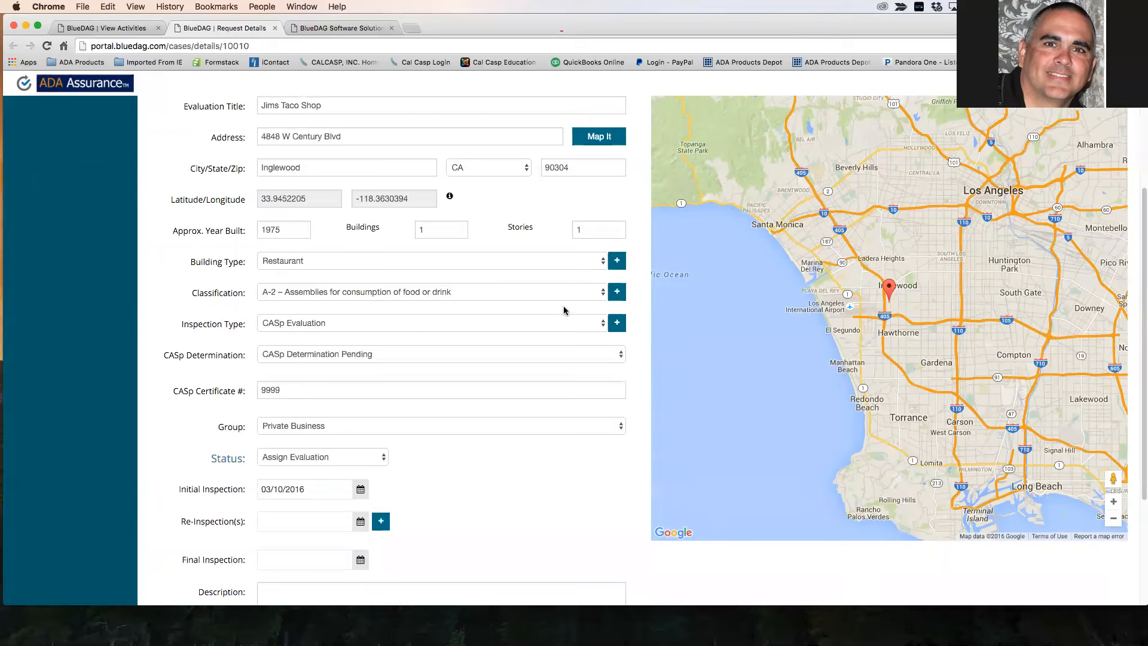
scroll(563, 308, "up", 3)
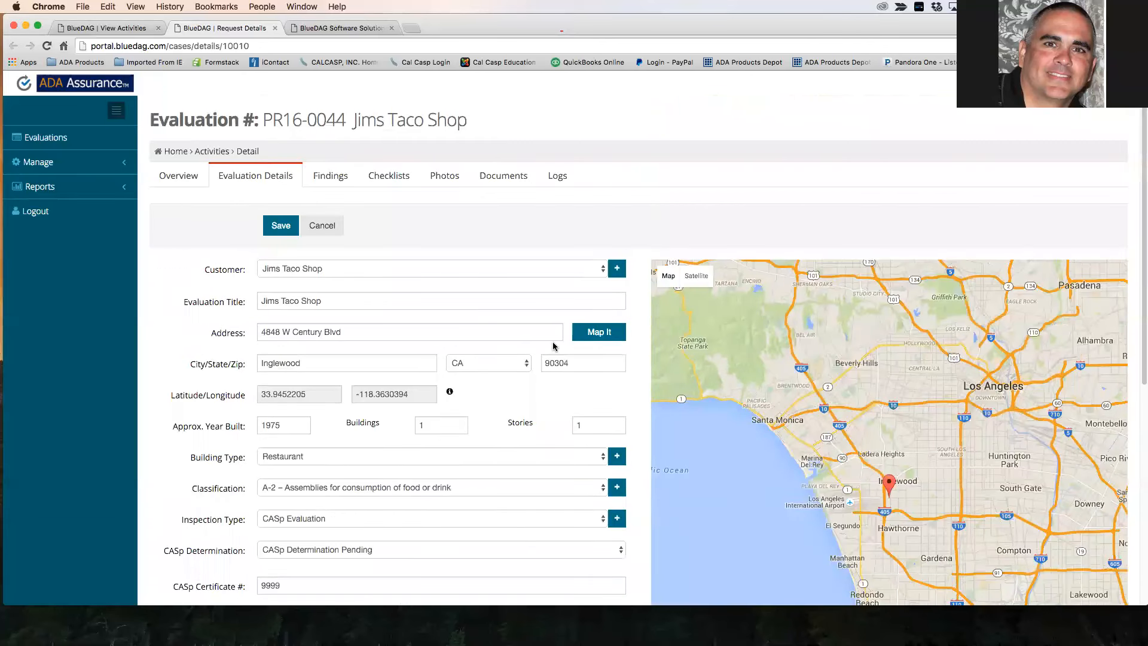
scroll(553, 345, "down", 5)
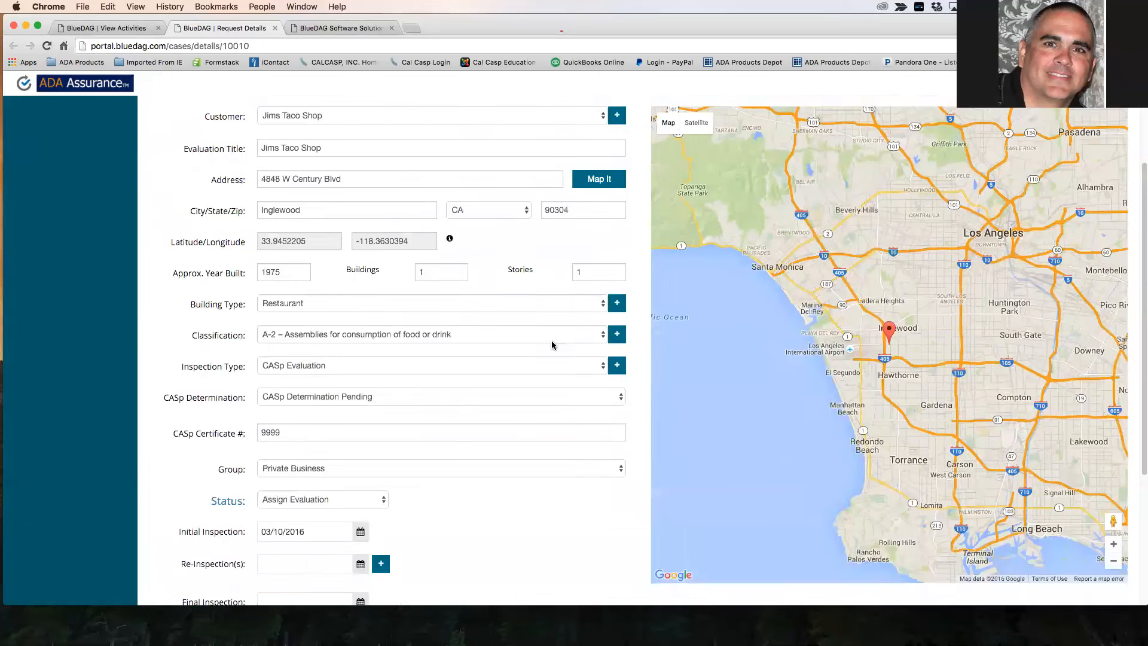
scroll(553, 345, "up", 3)
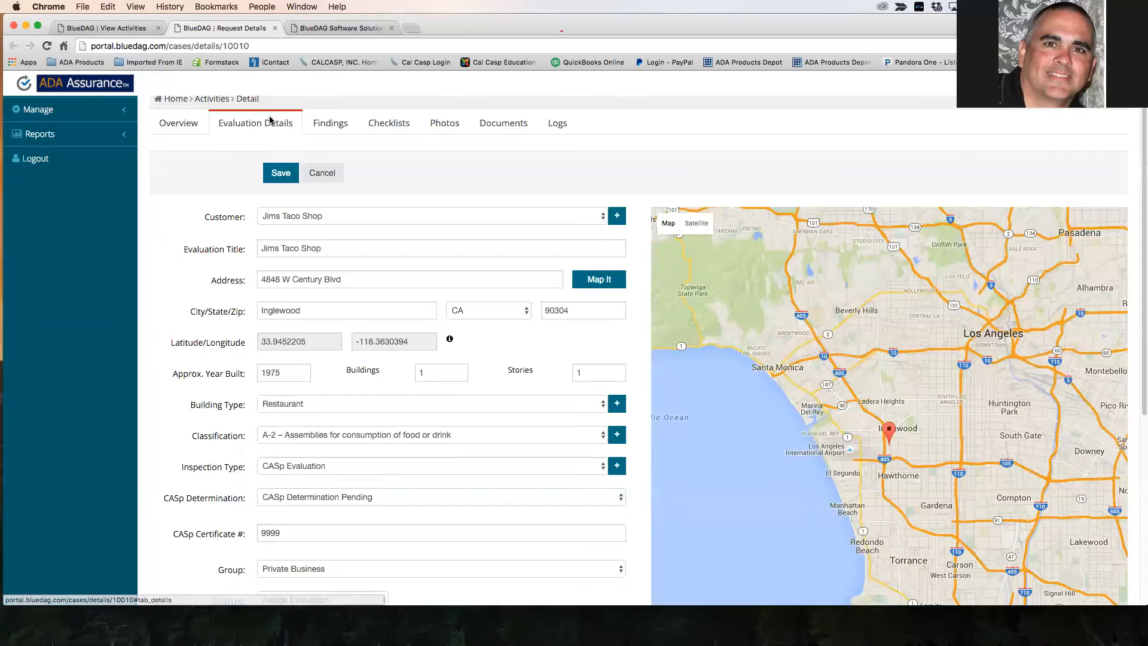
Step: Open the evaluation's findings and display the van accessible parking stalls finding under Section A - Path of Travel From the Public Way
left_click(326, 127)
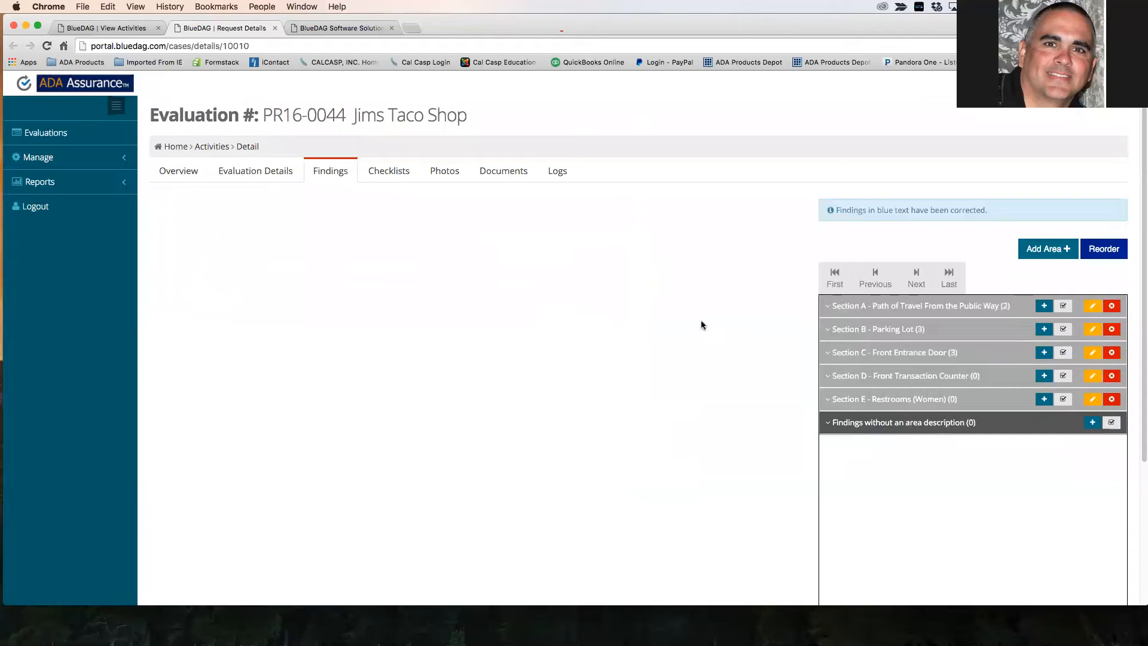
left_click(870, 305)
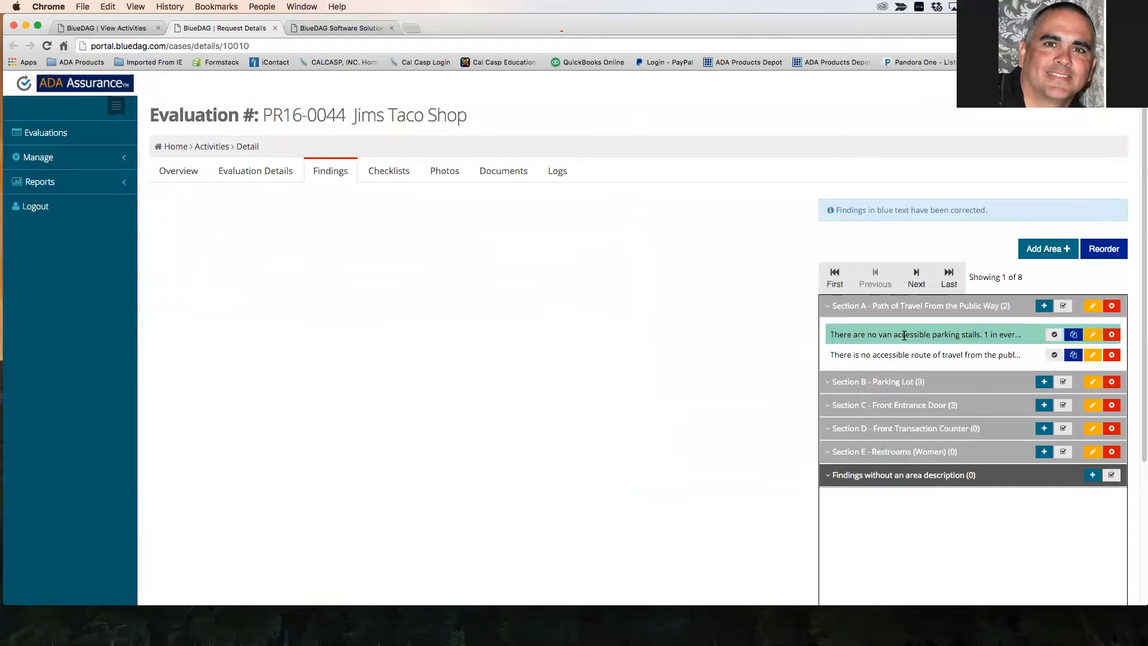
left_click(904, 336)
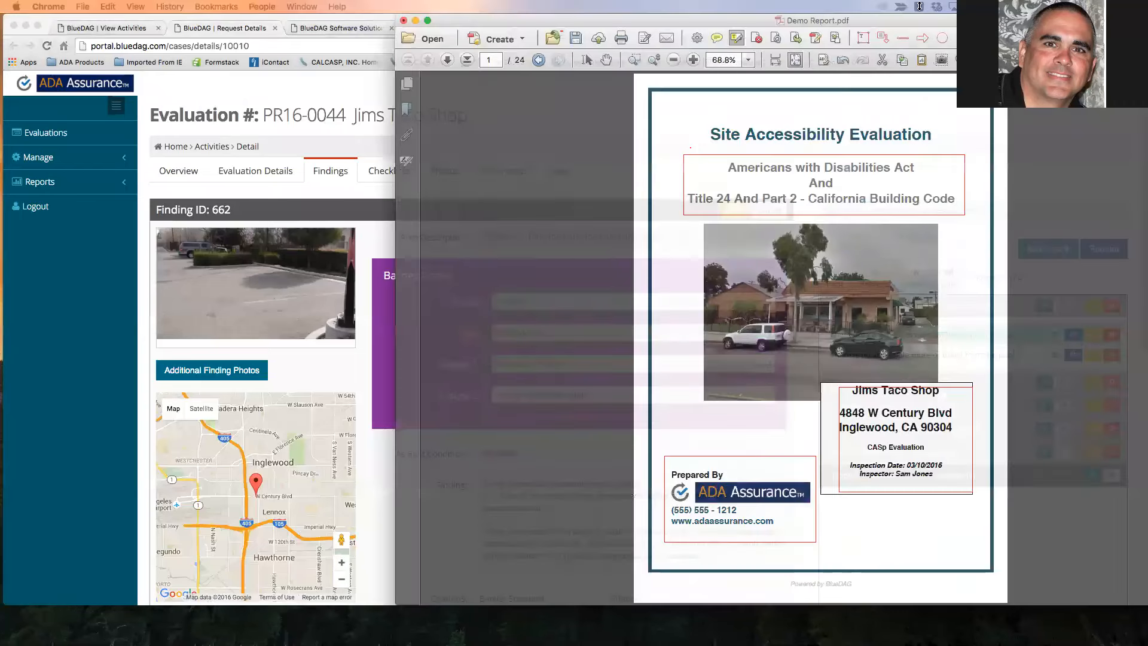
Step: Examine pages 2 and 3 of the Demo Report, covering the letter and Section A's first finding, and return to the finding record
scroll(770, 133, "down", 3)
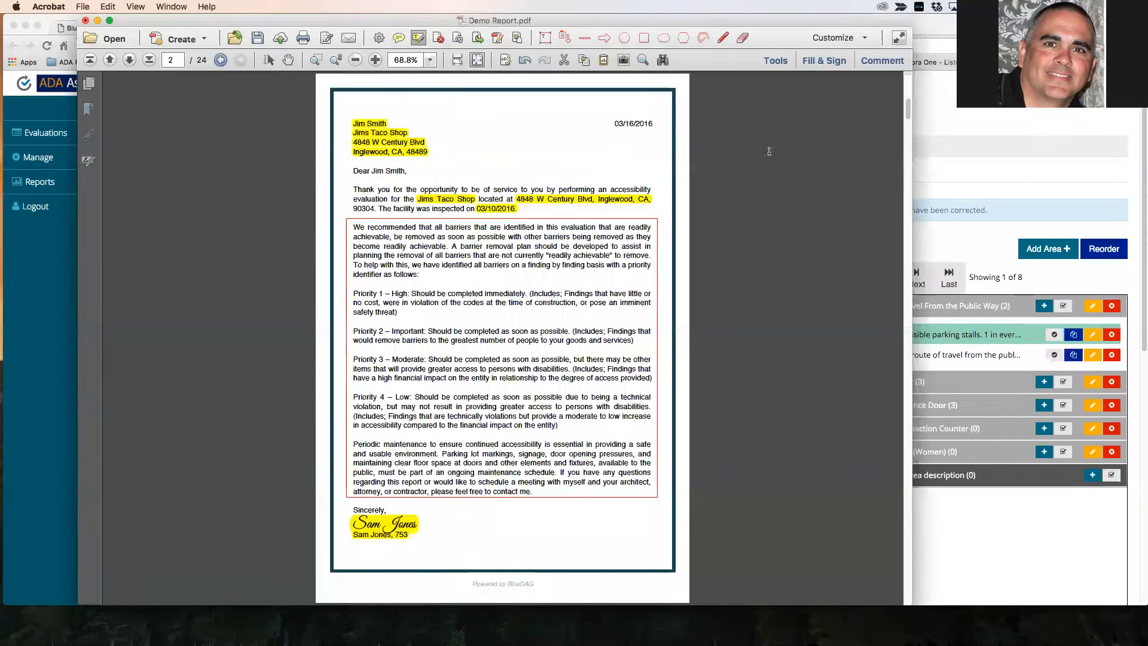
scroll(770, 156, "down", 3)
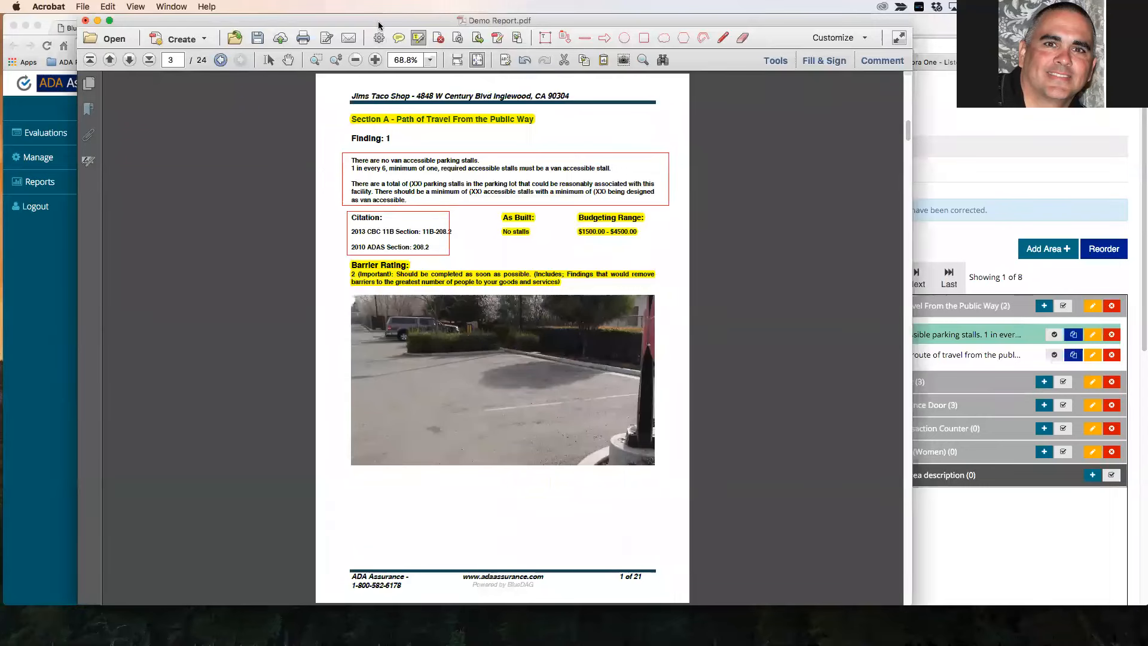
key("super+w")
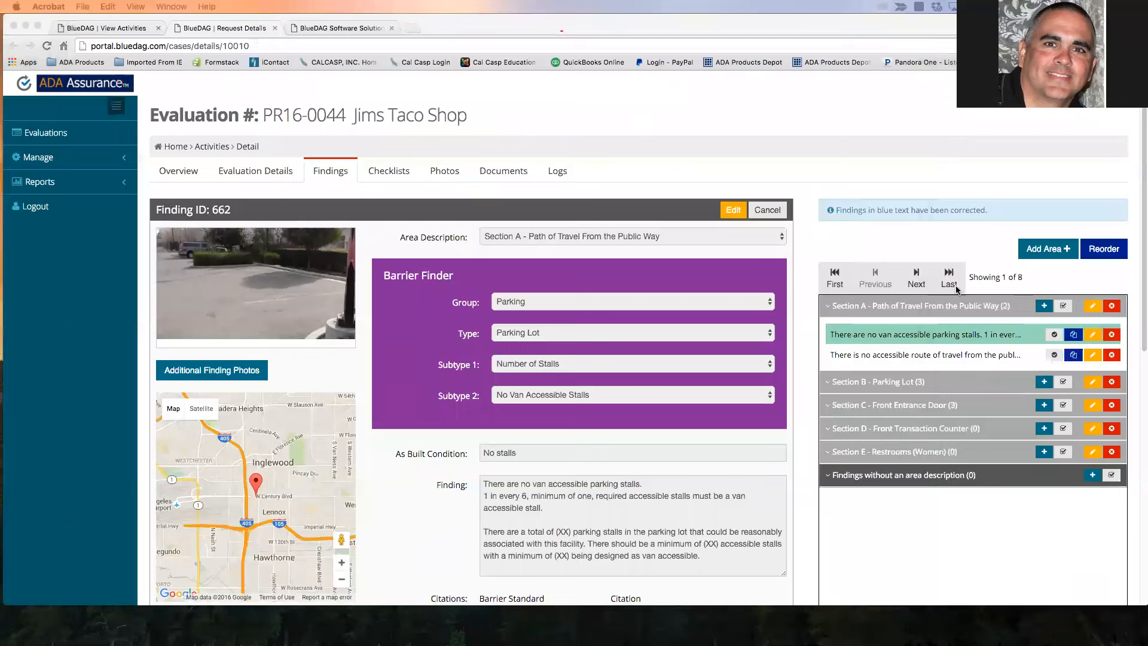
left_click(1016, 278)
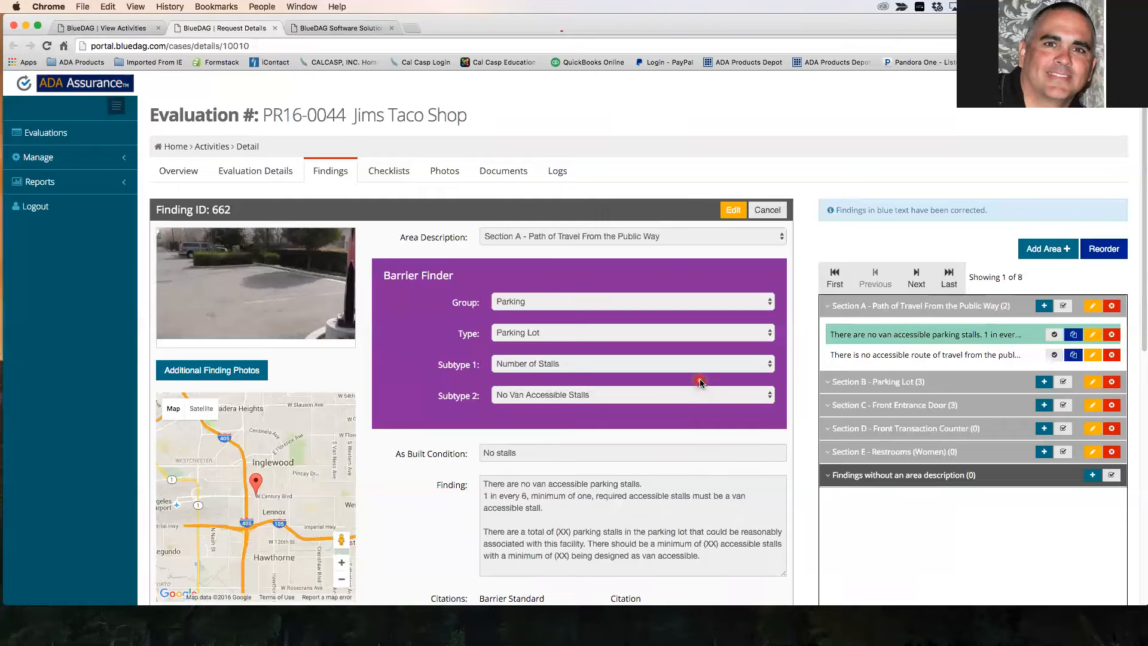
Step: Review the van accessible parking stalls finding, including its barrier classification, finding text, citations, budget range, priority and figure
scroll(702, 385, "down", 4)
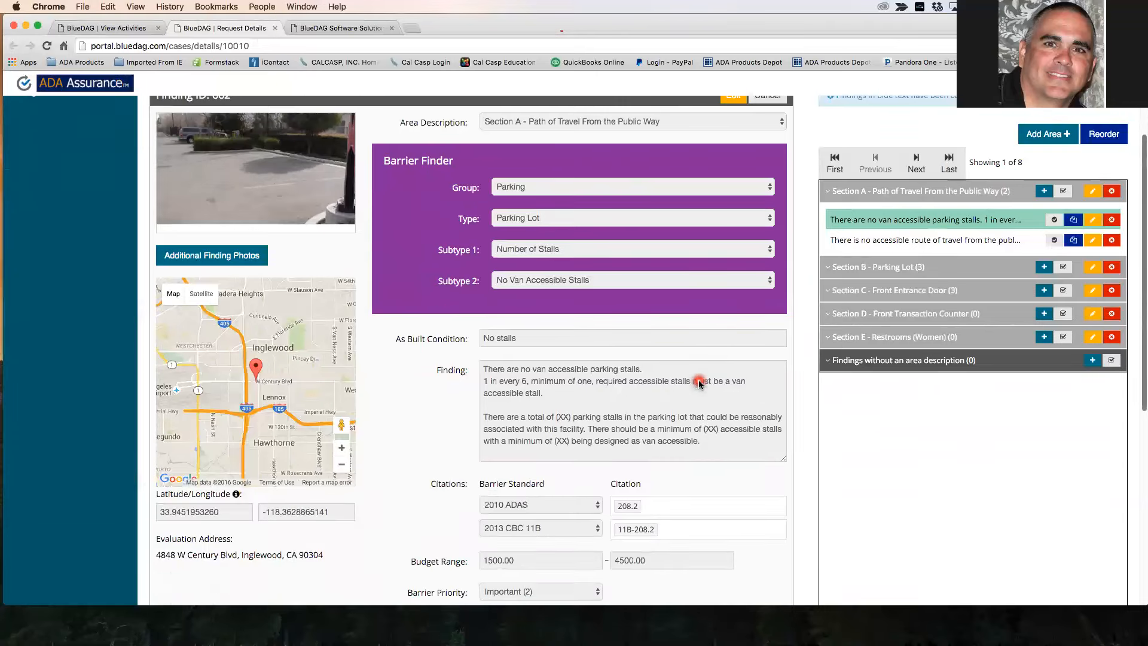
scroll(699, 381, "down", 5)
scroll(699, 382, "down", 6)
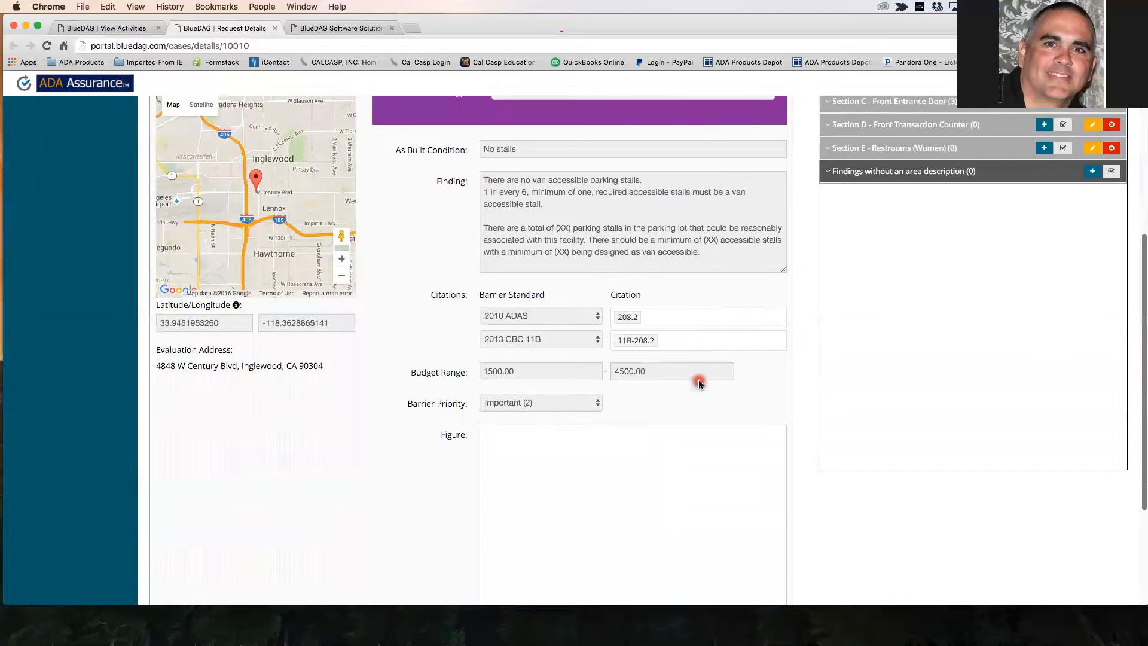
scroll(698, 383, "up", 13)
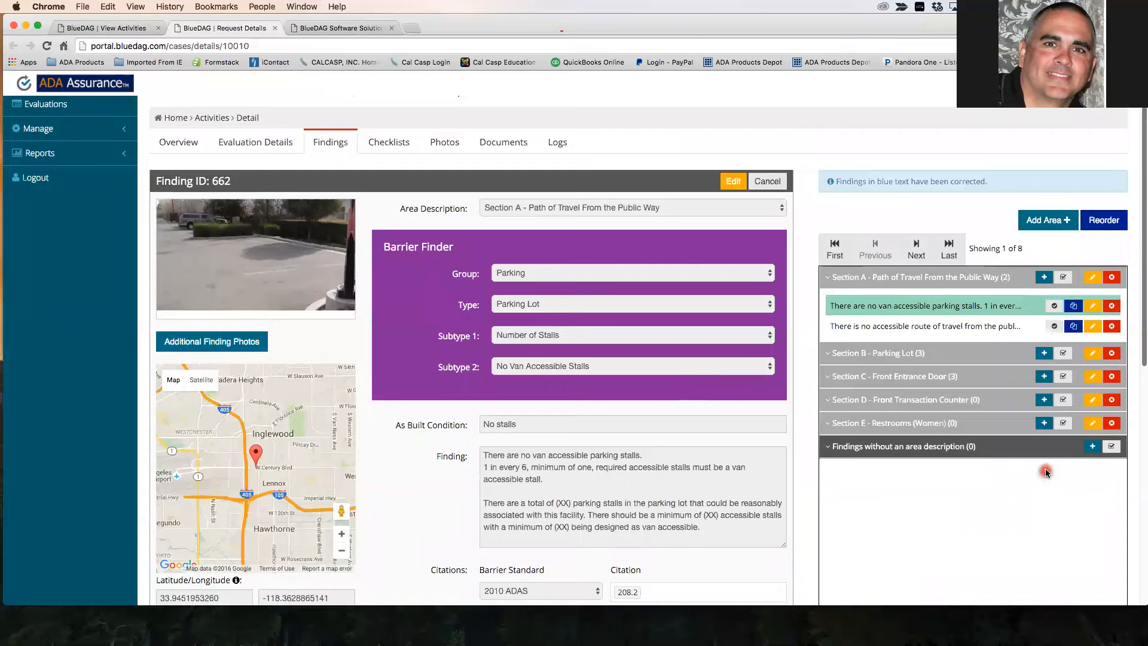
Step: Start a new finding under Section E - Restrooms (Women) and fill it with the access aisle blue border barrier found by searching "blue"
left_click(1047, 407)
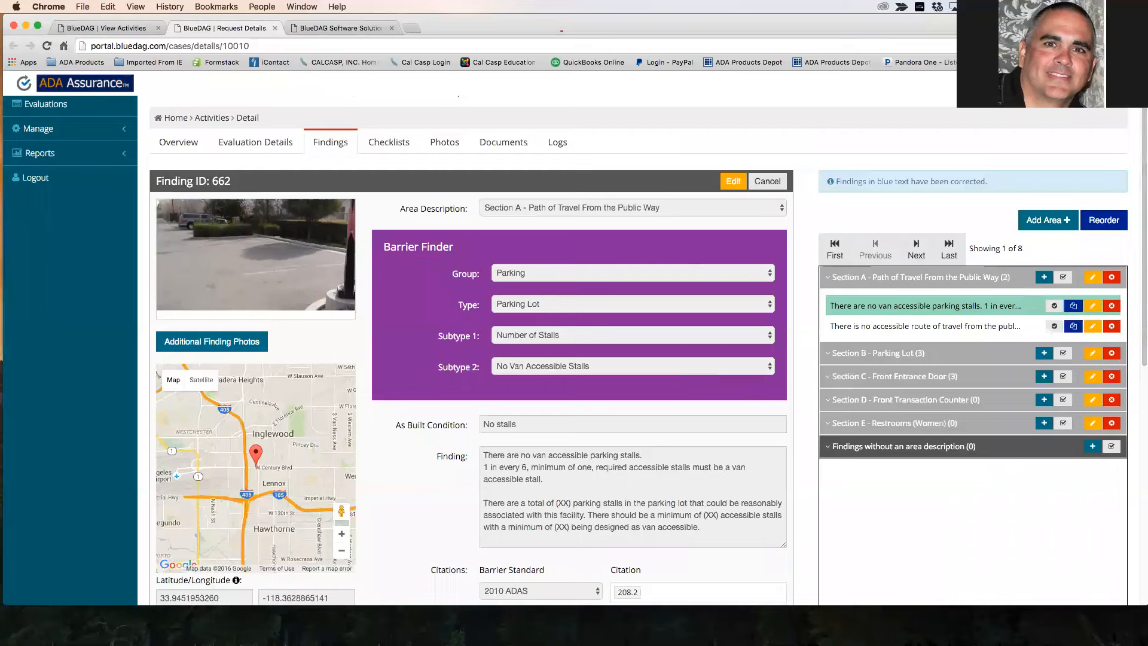
left_click(1048, 422)
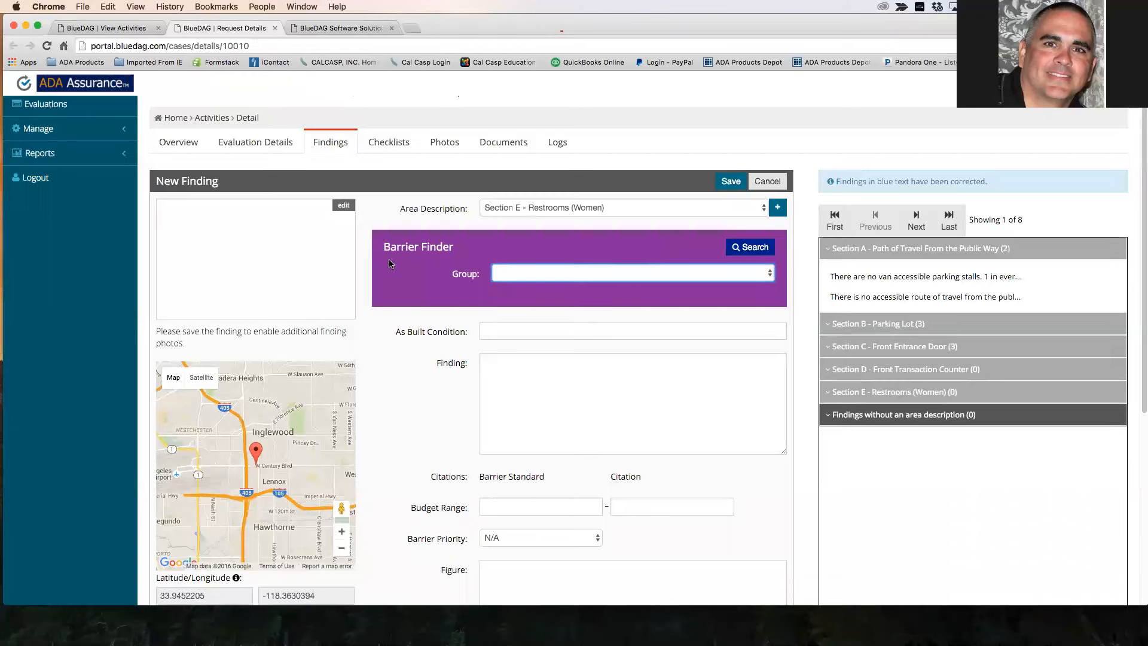
left_click(751, 249)
left_click(661, 267)
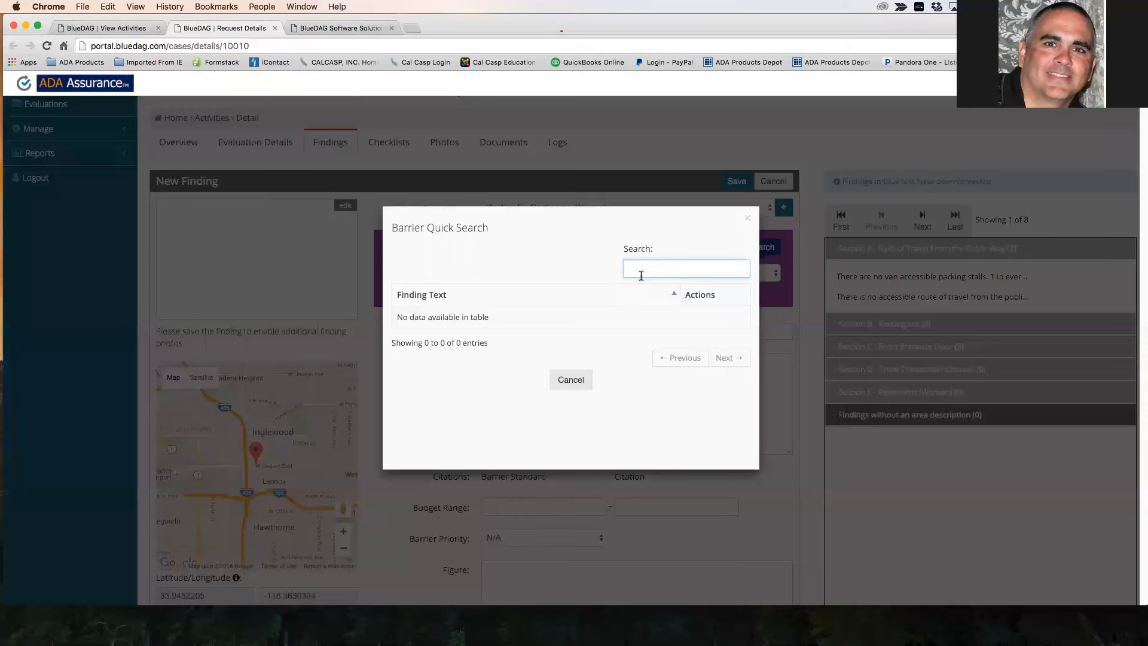
type("blue")
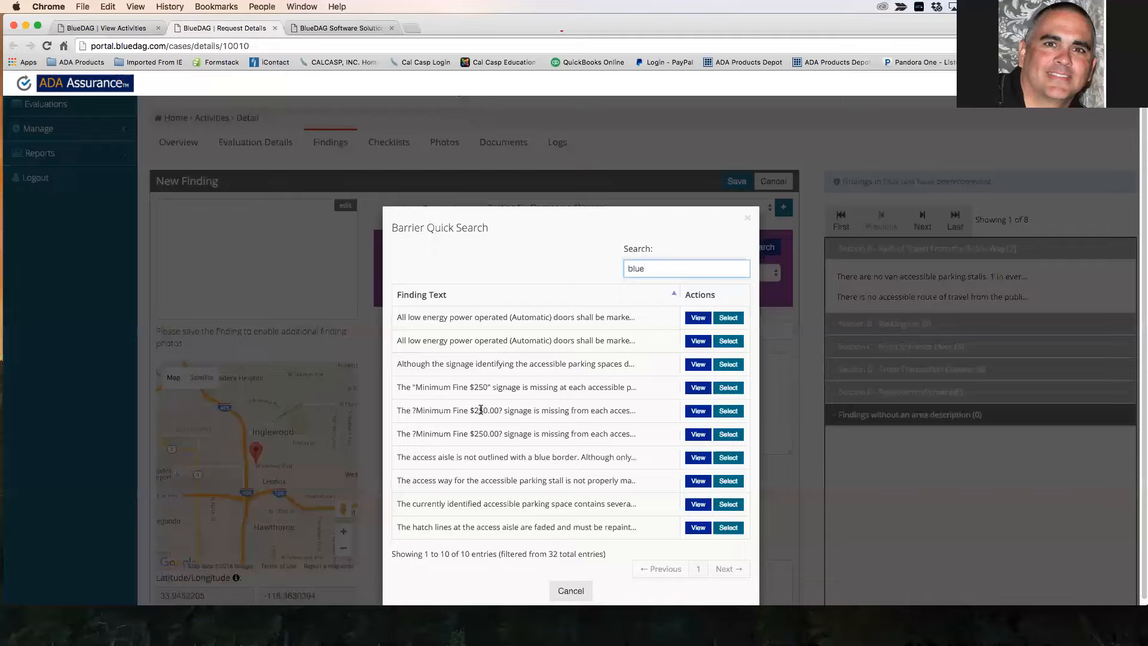
left_click(695, 459)
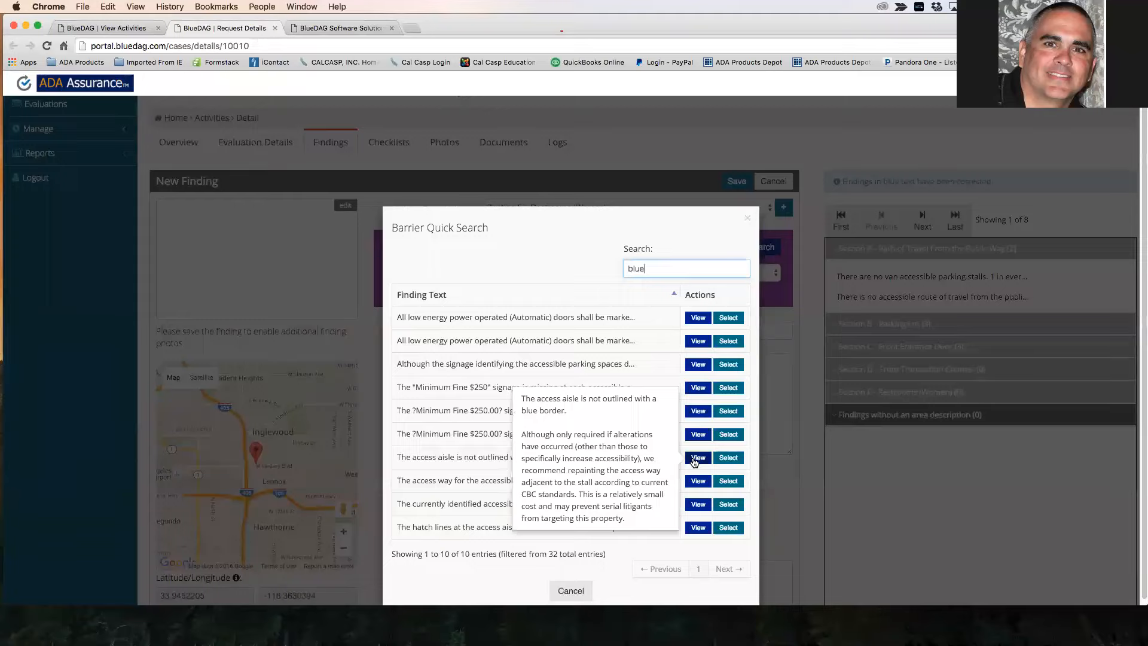
left_click(728, 458)
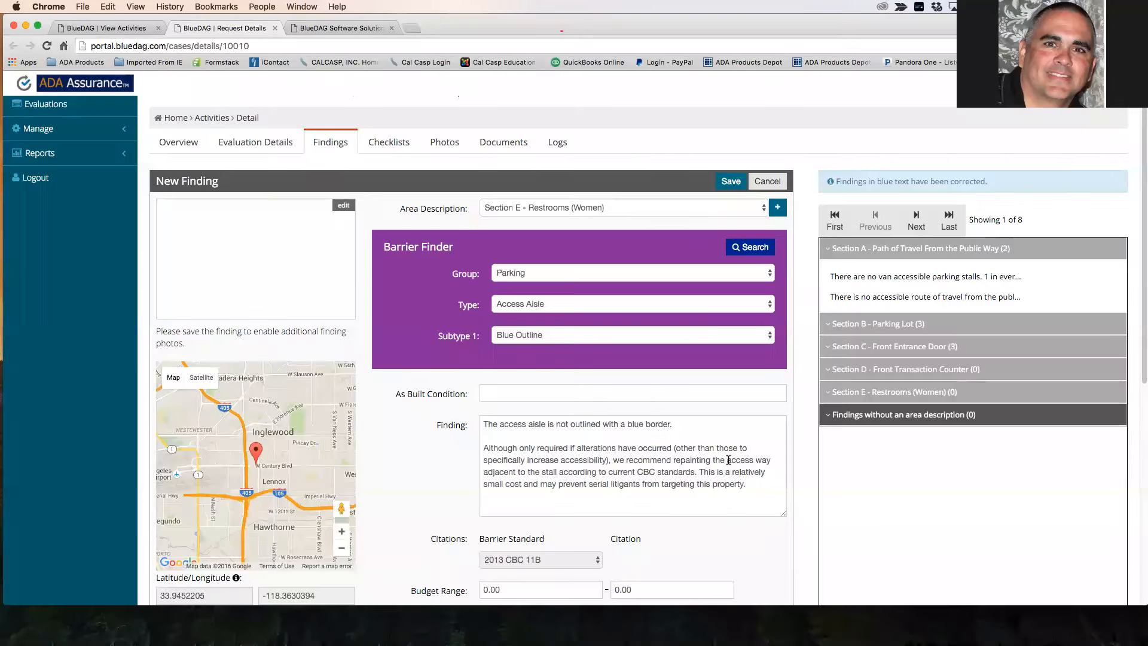
Step: Compare the new finding's text with the first finding on page 3 of the Demo Report in Acrobat, and return to the form in Chrome
scroll(601, 443, "down", 3)
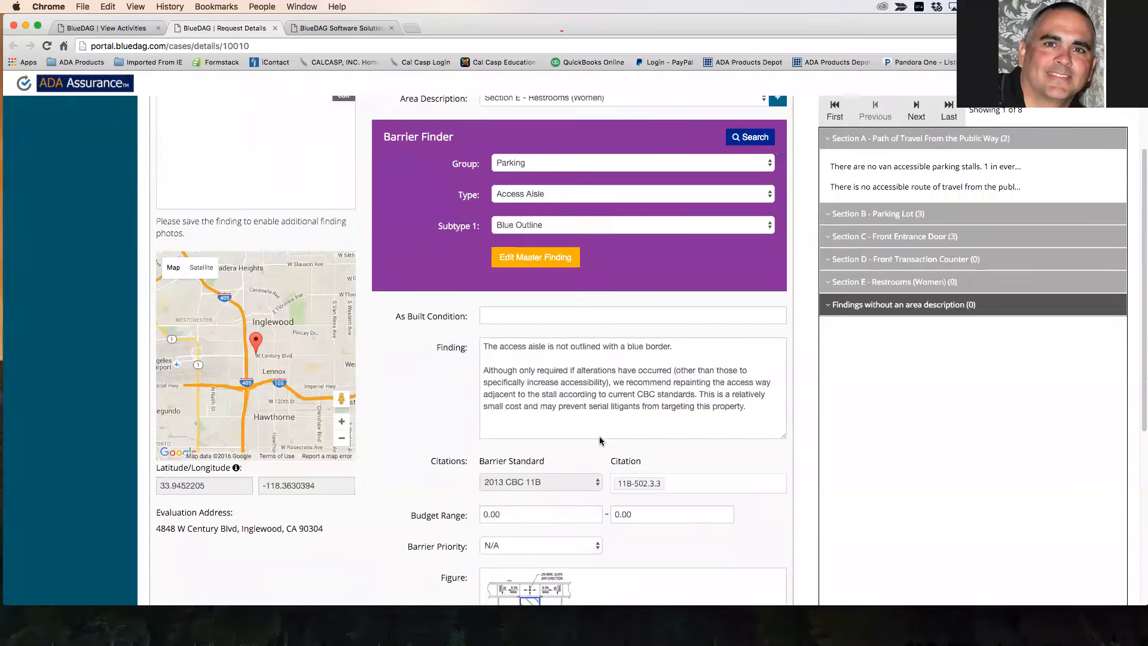
left_click_drag(484, 346, 743, 412)
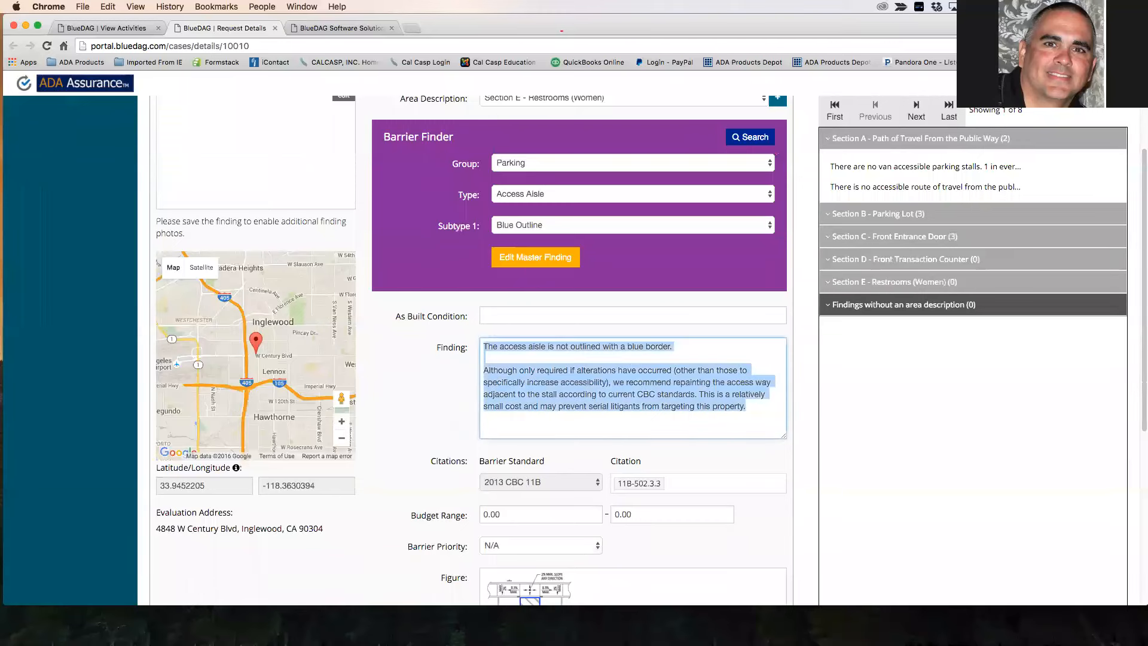
key("super+Tab")
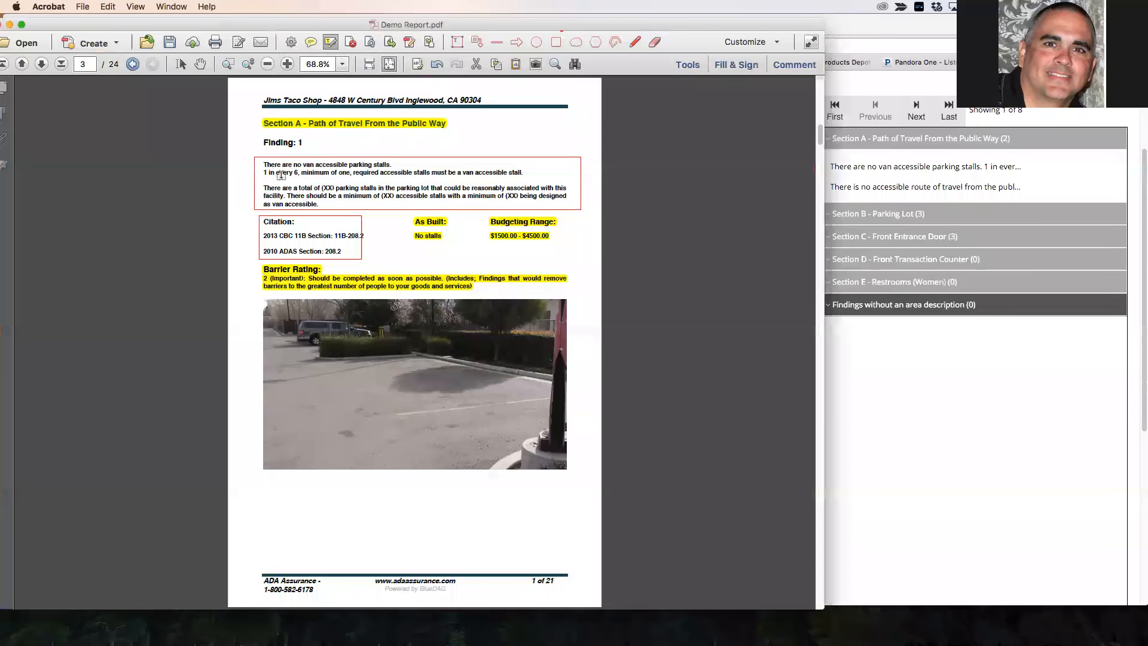
left_click(369, 64)
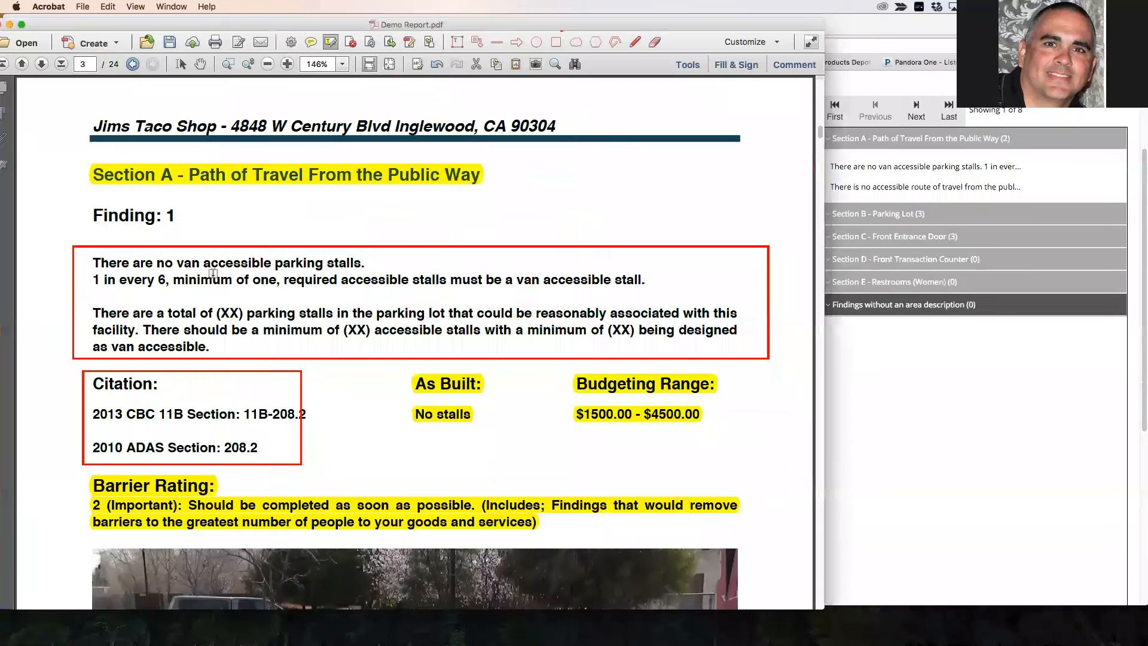
double_click(363, 33)
left_click(372, 439)
Step: Replace the word "blue" with "Yellow" in the first sentence of the access aisle finding text
left_click(674, 365)
key("BackSpace")
type("Yellow")
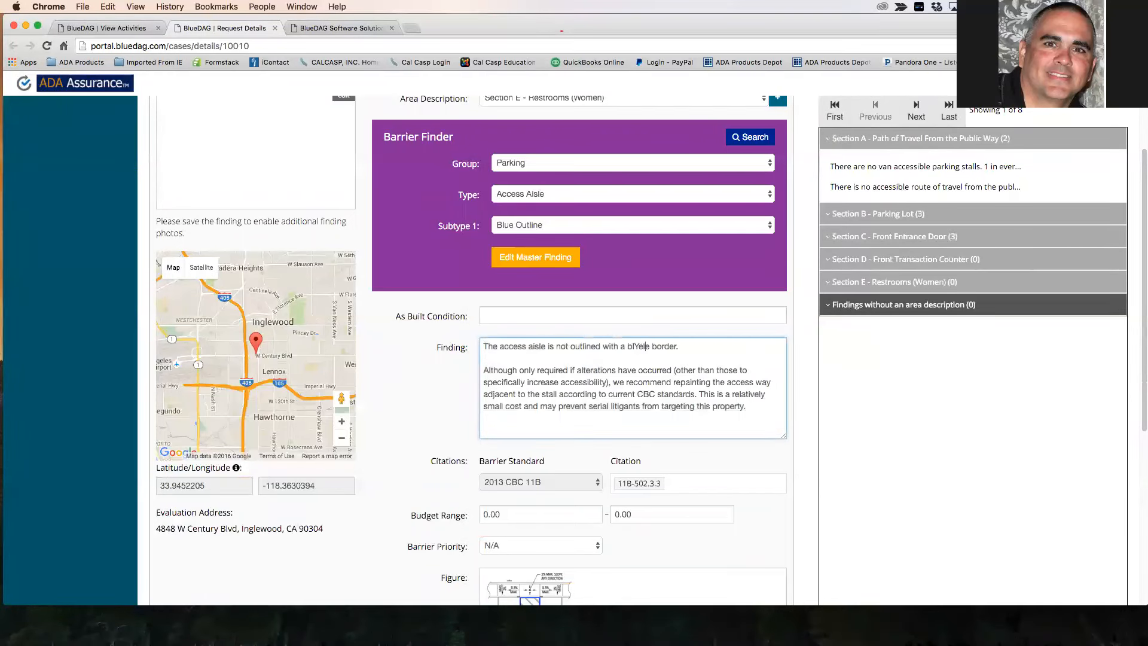
key("BackSpace")
key("BackSpace")
key("BackSpace")
key("BackSpace")
key("BackSpace")
key("BackSpace")
key("BackSpace")
key("BackSpace")
key("BackSpace")
type("Yellow")
key("Delete")
key("Delete")
Step: Set the new finding's as built condition to 36"
left_click(527, 317)
type("36")
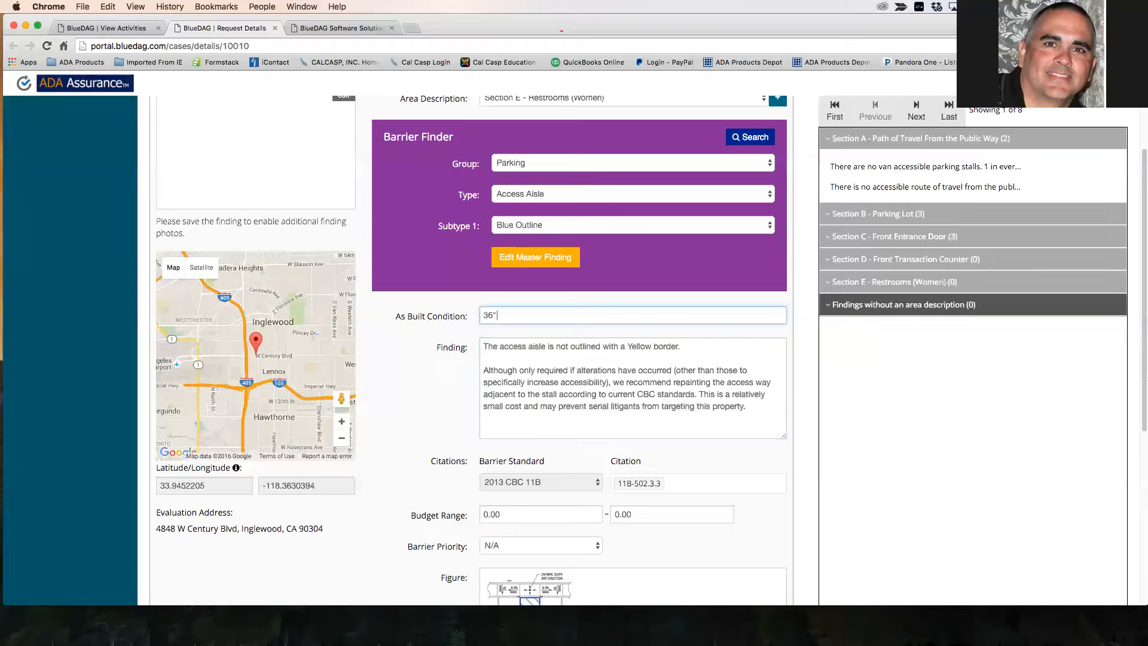
left_click(575, 405)
scroll(577, 397, "down", 1)
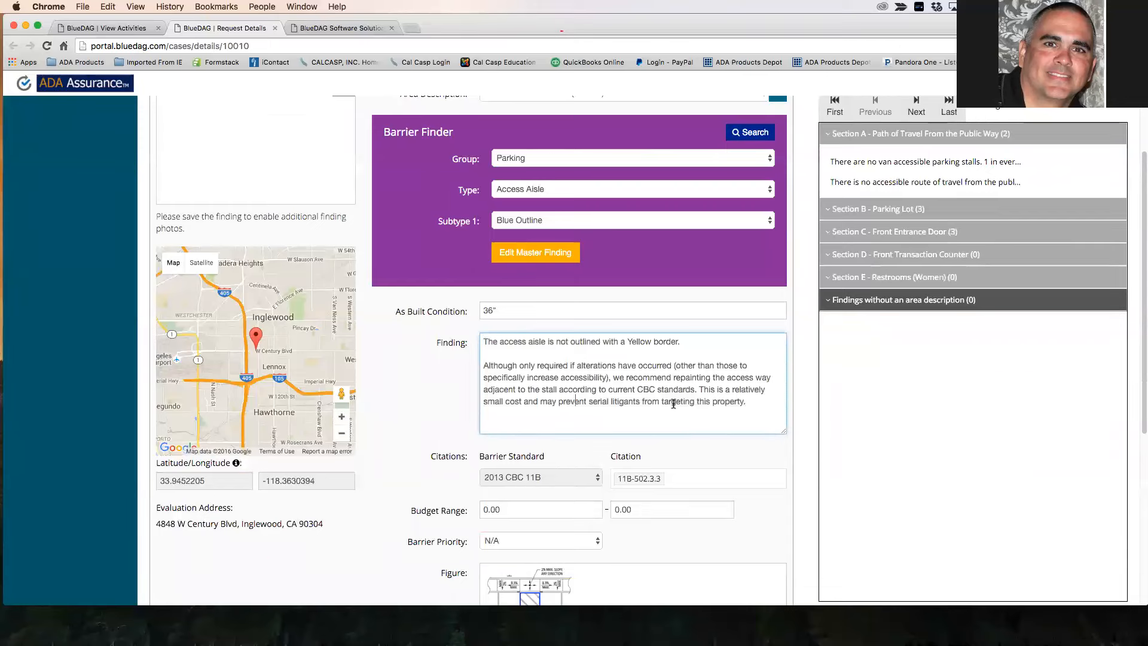
scroll(672, 402, "up", 1)
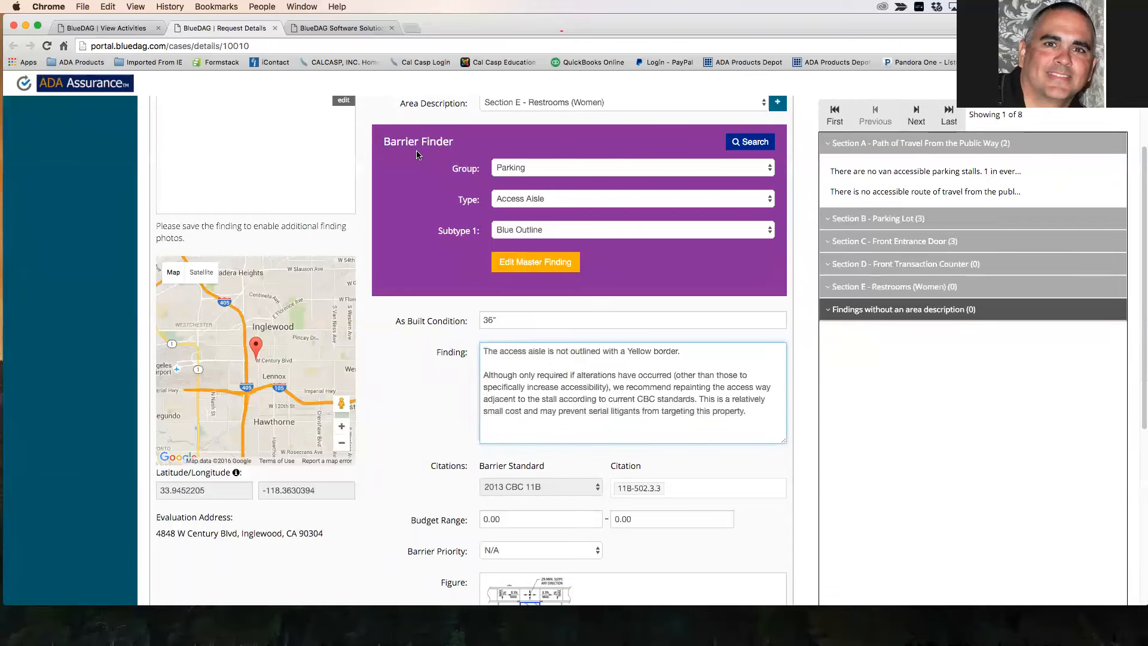
Step: Reclassify the new finding's barrier as group Curb Ramps, type Slope - Running and subtype Exceeds 8.33%
left_click(592, 169)
left_click(594, 169)
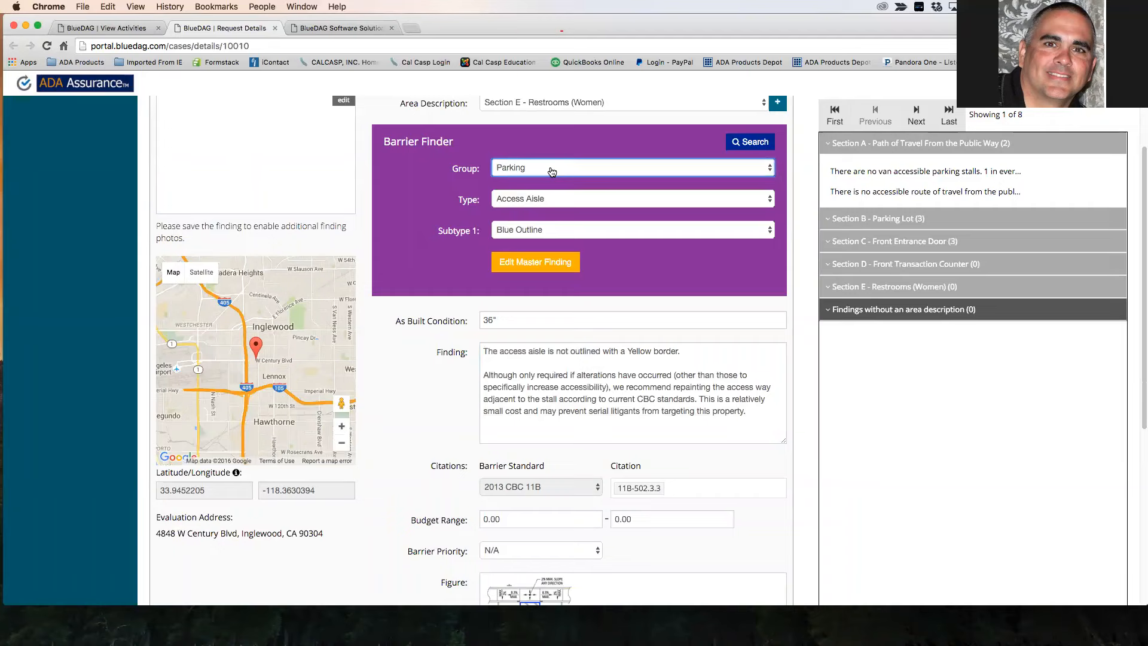
left_click(552, 171)
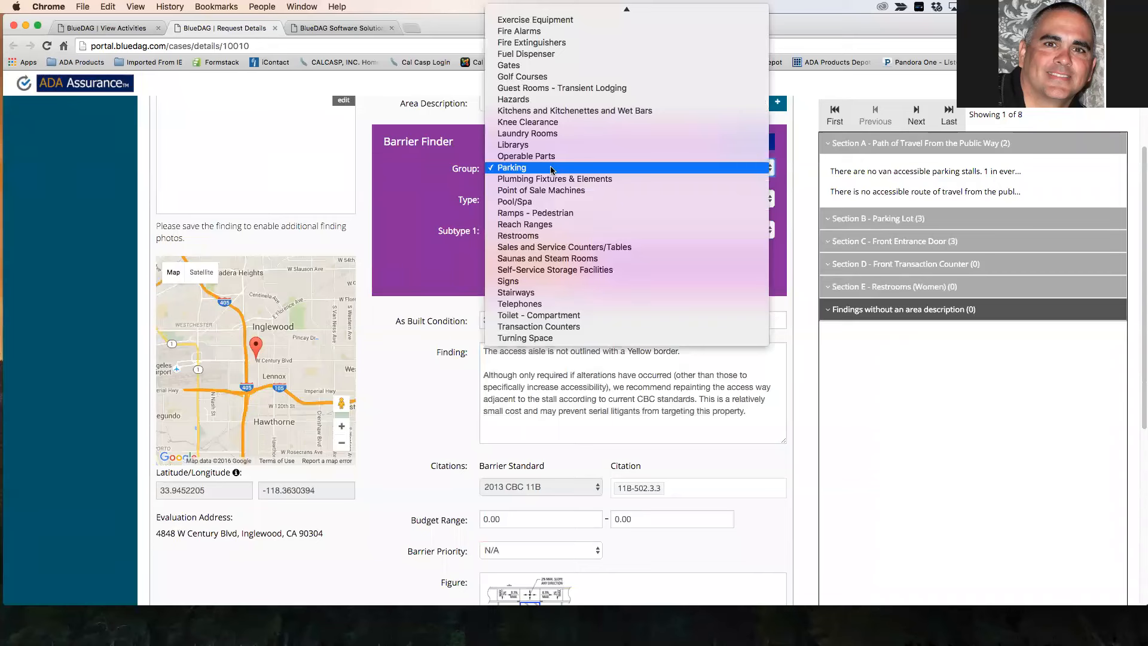
scroll(552, 170, "up", 5)
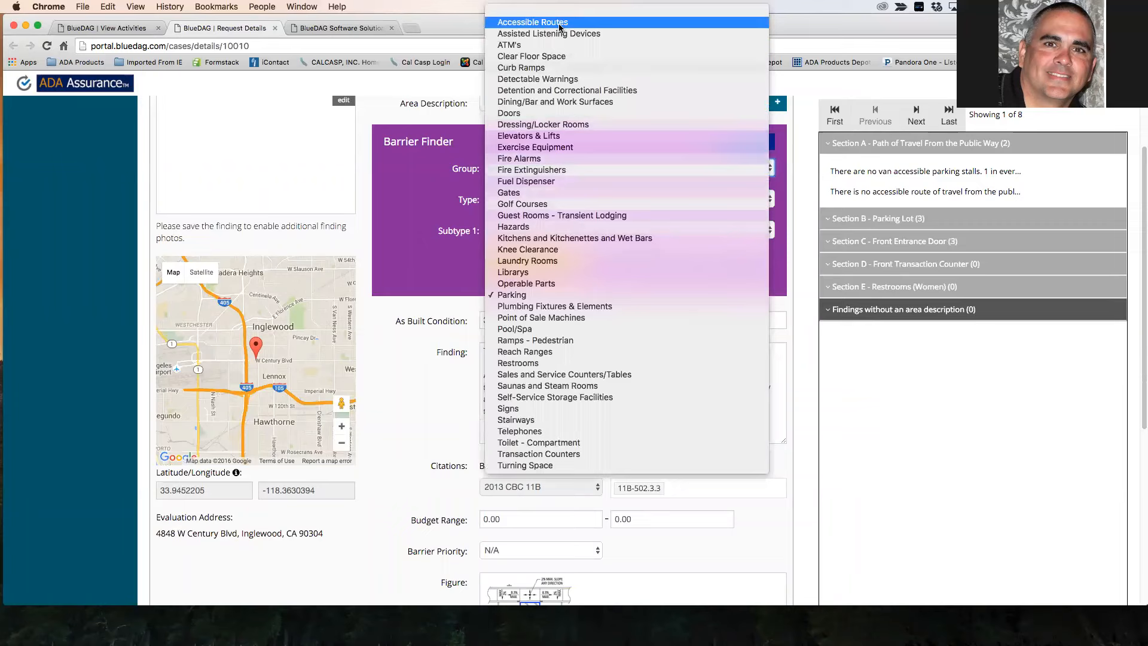
left_click(545, 67)
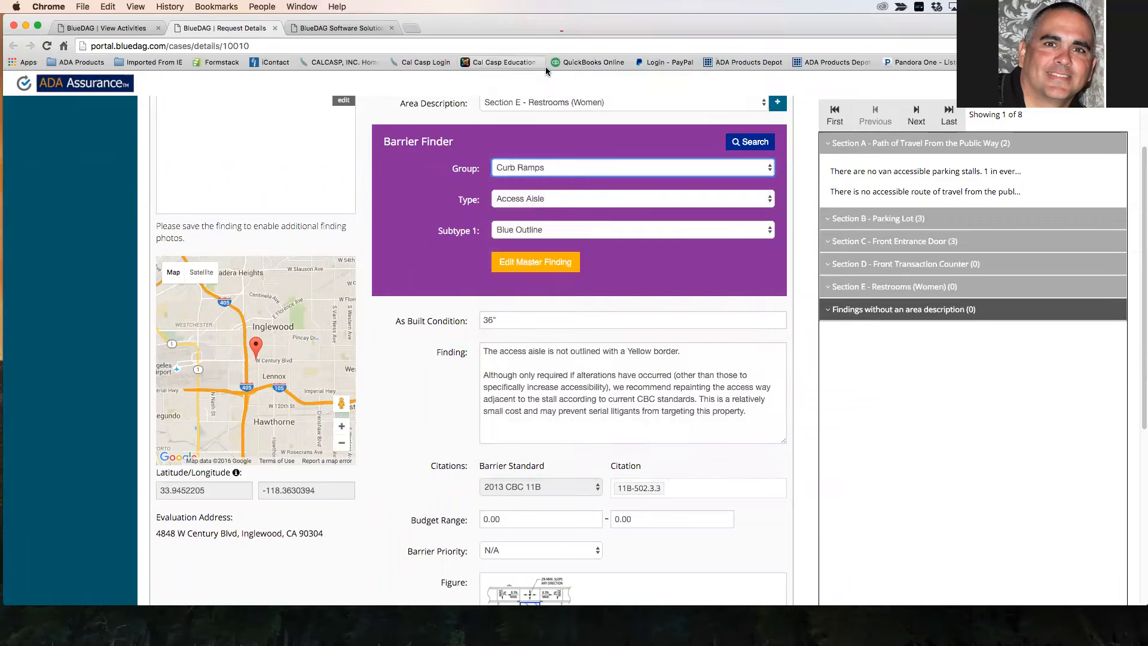
left_click(555, 198)
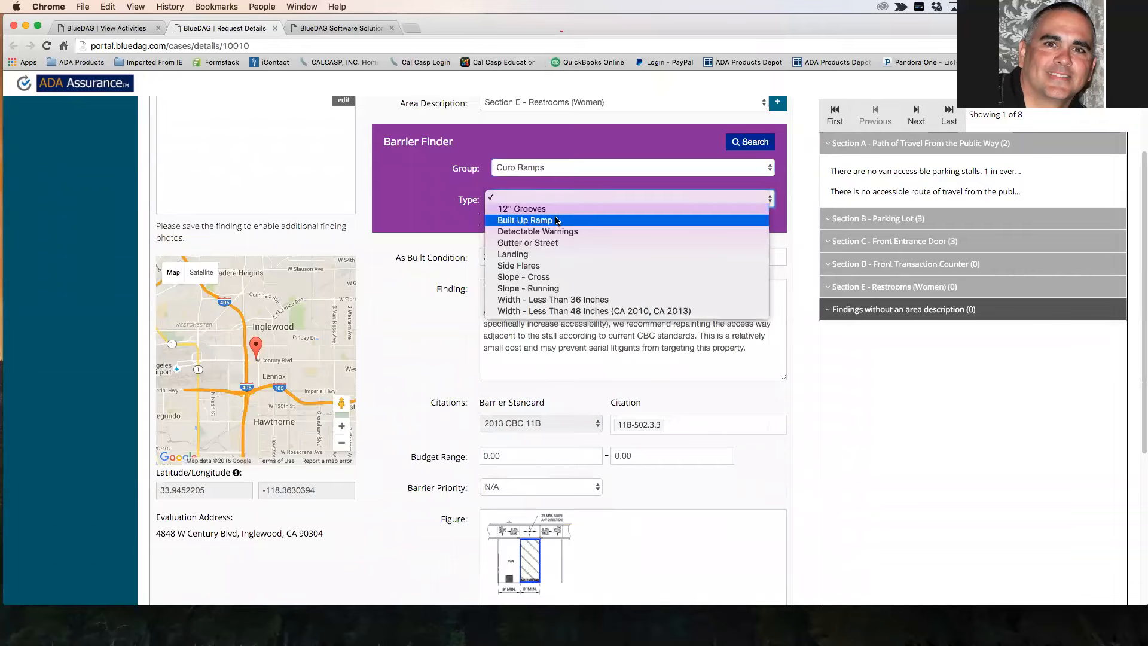
left_click(549, 288)
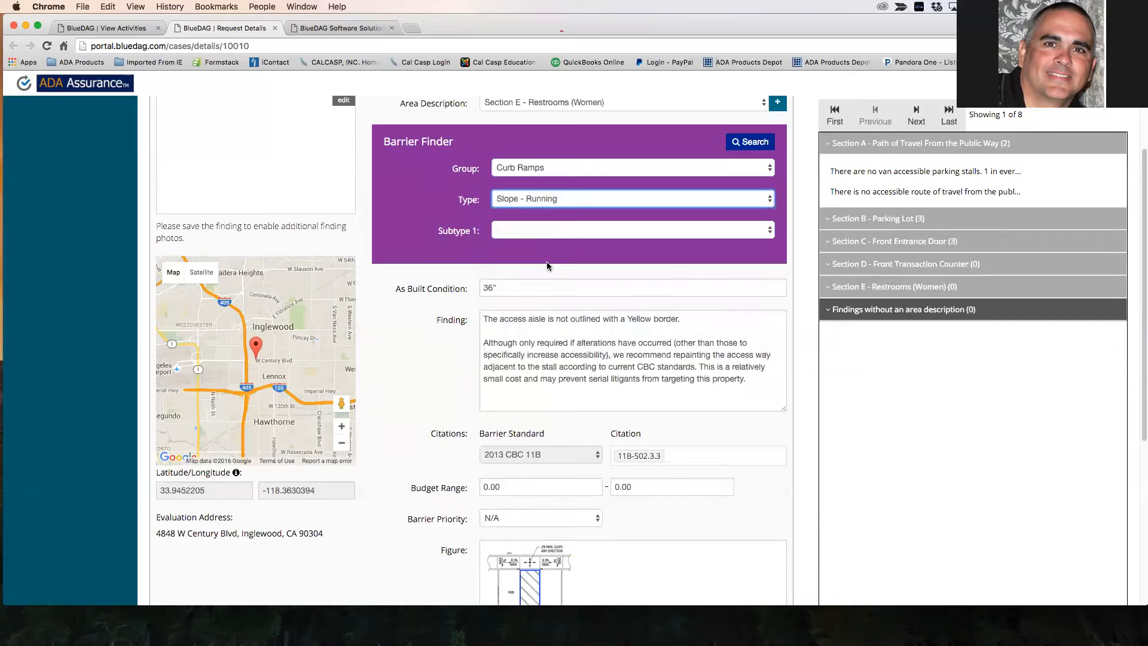
left_click(548, 233)
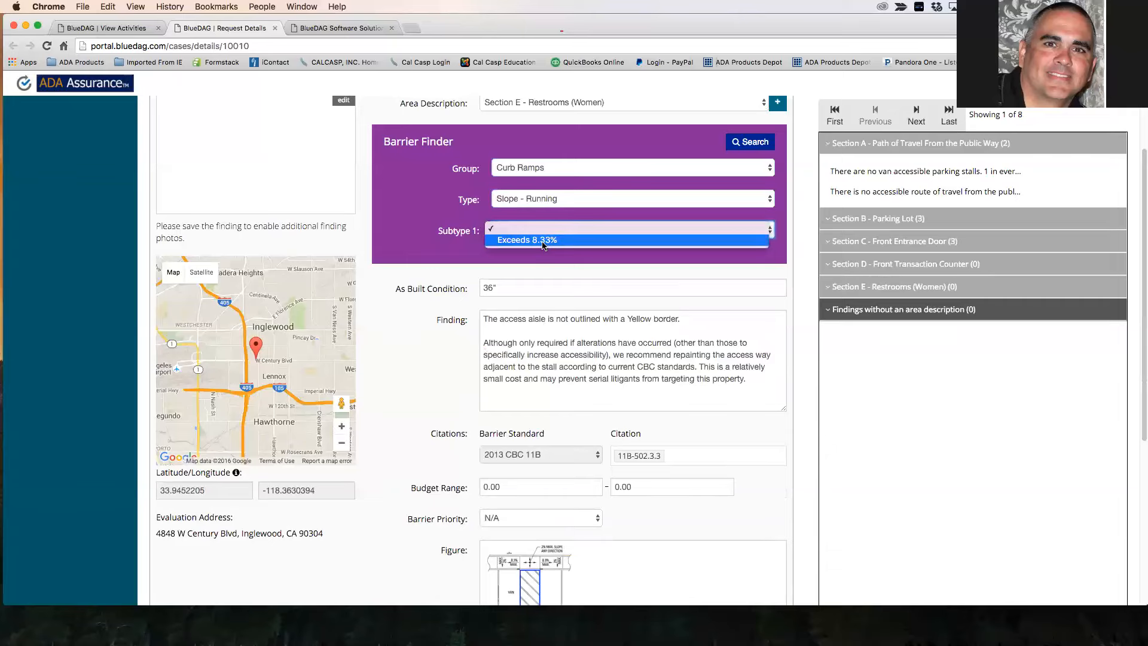
left_click(542, 246)
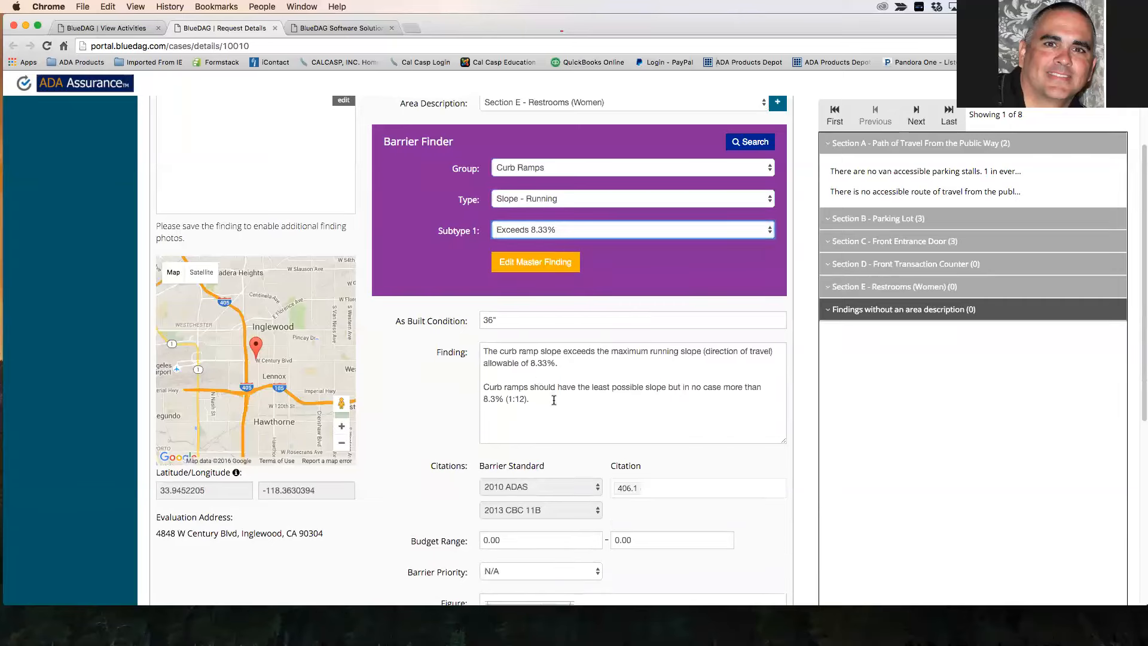
Step: Examine the curb ramp slope finding's text, citations, budget range, priority and figure
left_click(498, 357)
key("super+a")
scroll(517, 422, "down", 2)
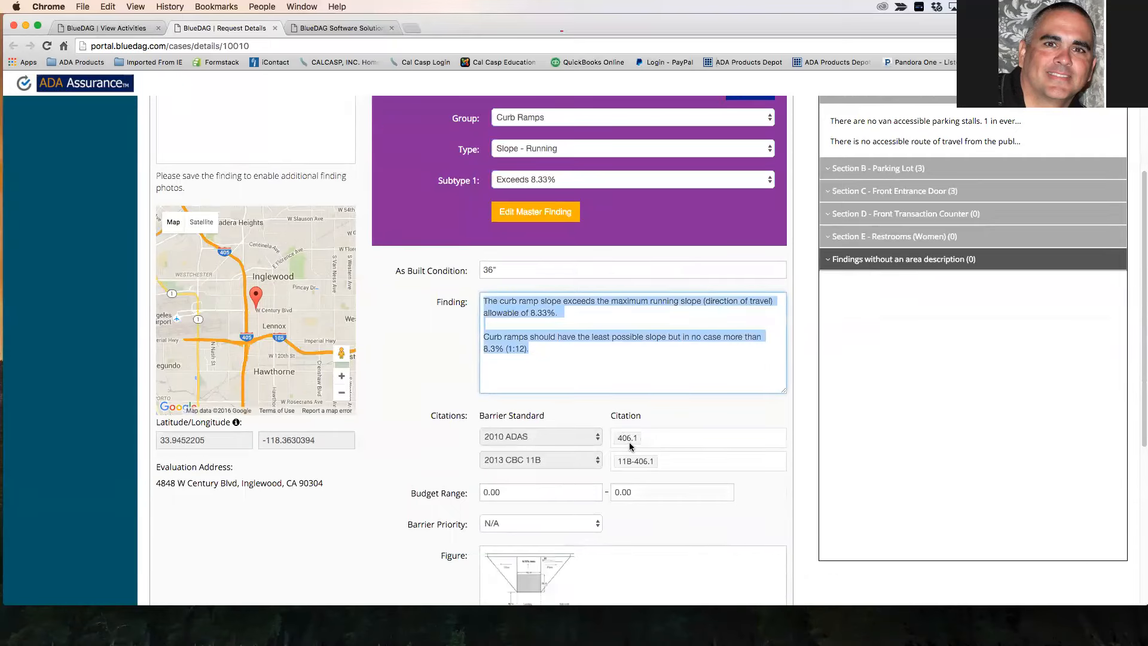
scroll(619, 437, "down", 2)
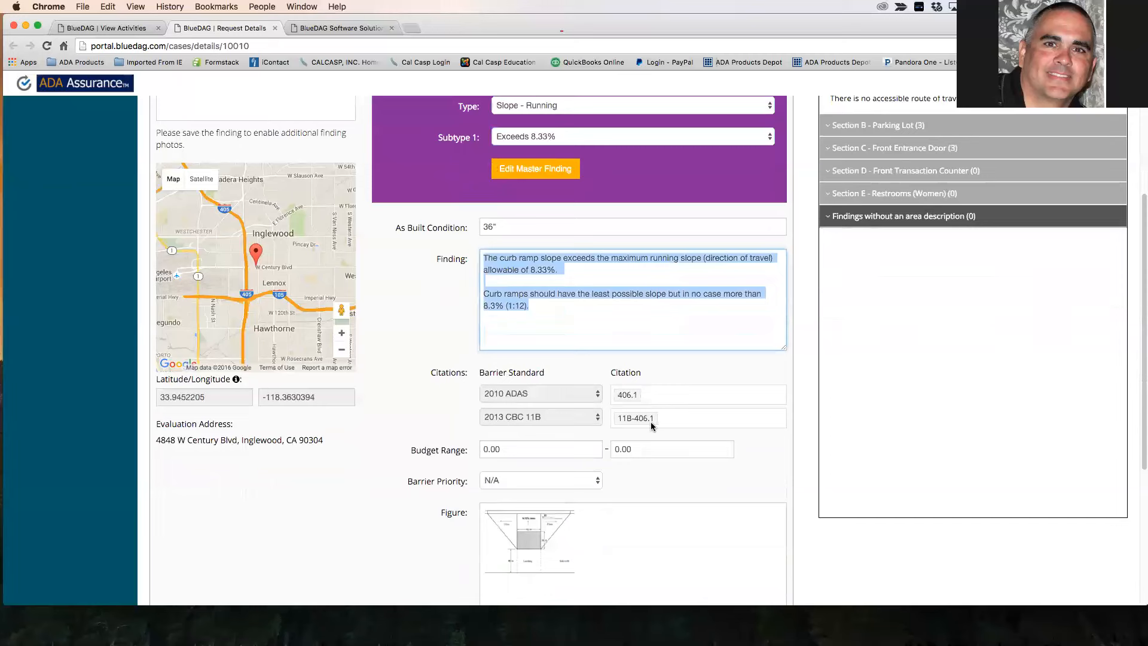
scroll(650, 421, "down", 3)
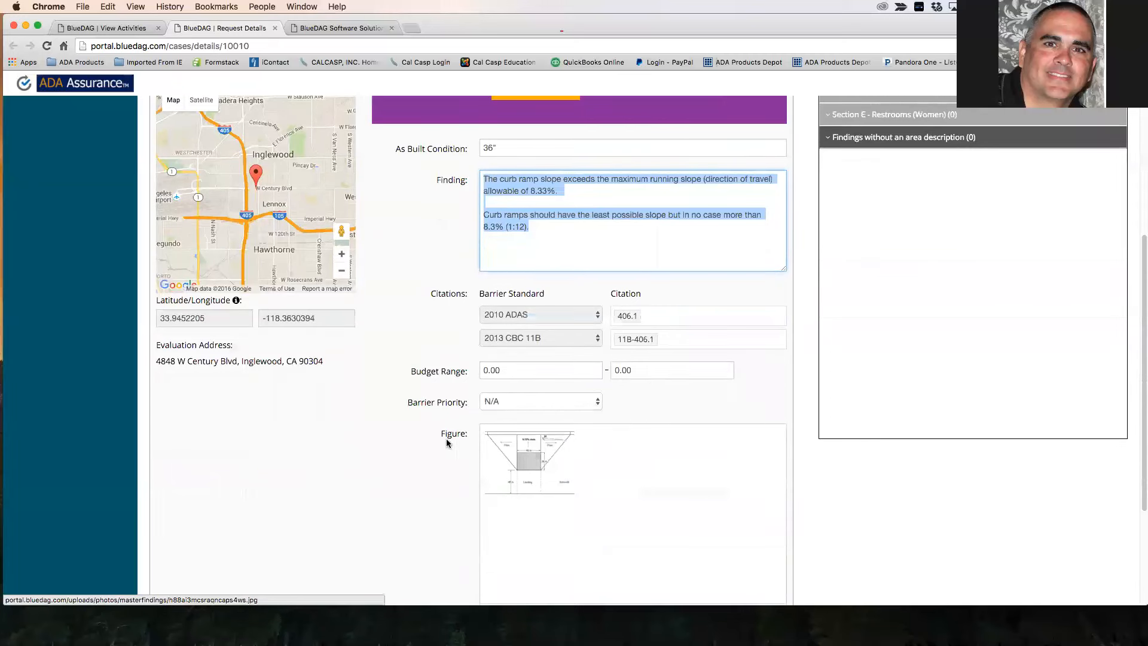
scroll(550, 495, "up", 2)
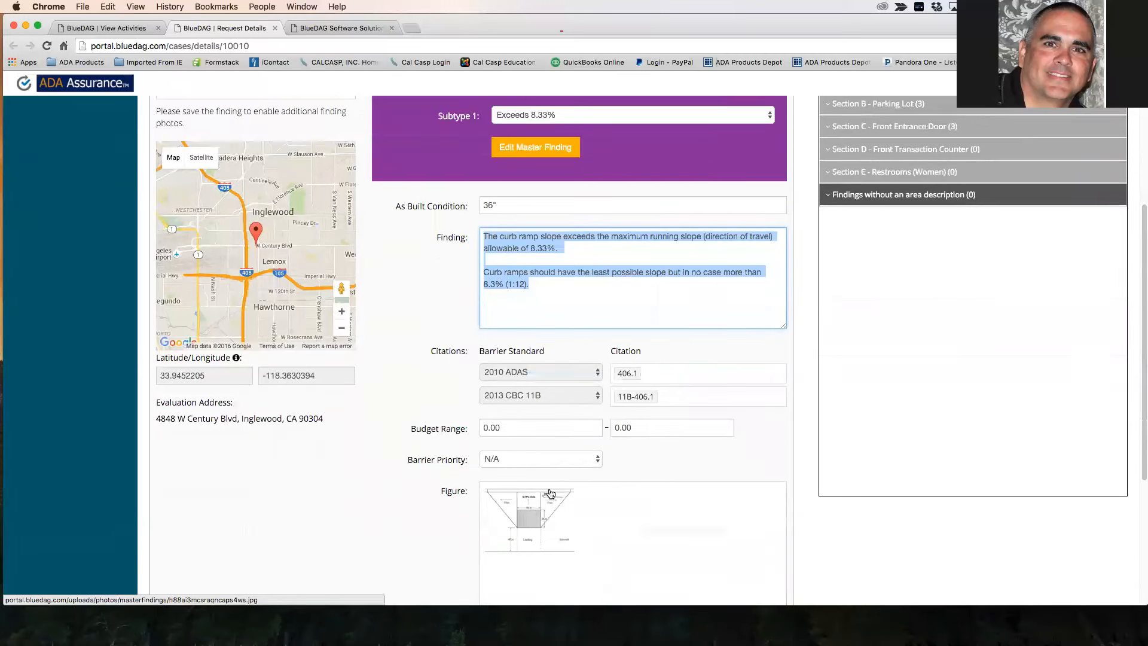
scroll(551, 518, "up", 5)
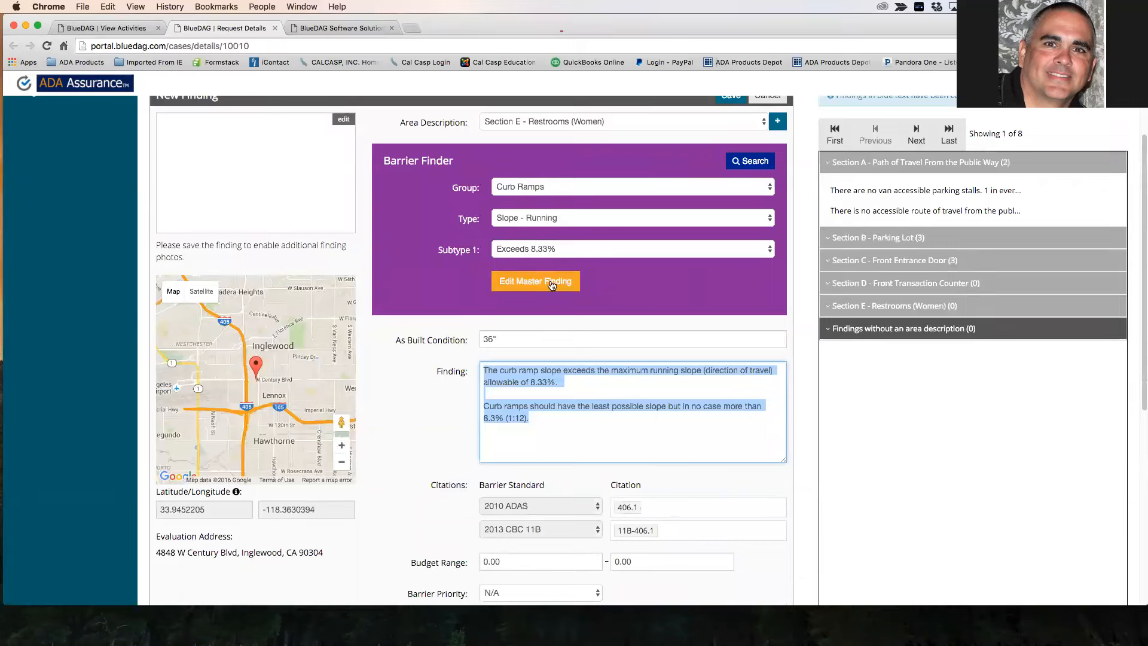
left_click(343, 119)
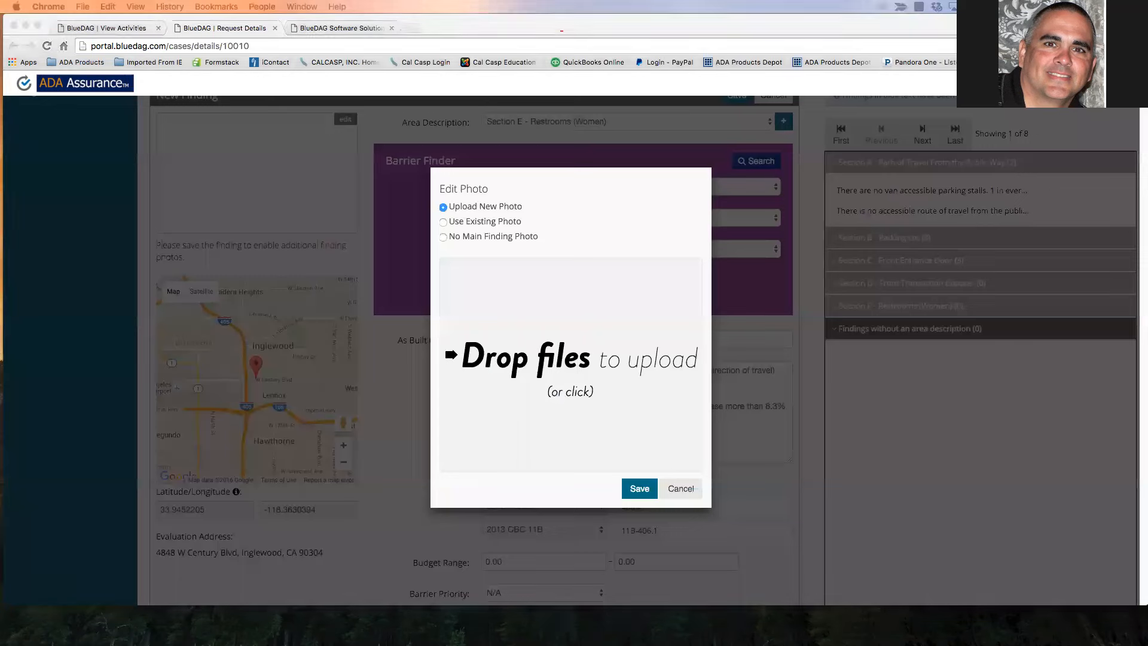
mouse_move(1147, 184)
left_mouse_down()
mouse_move(1138, 188)
mouse_move(1147, 179)
left_mouse_up()
left_click(695, 488)
left_click(694, 489)
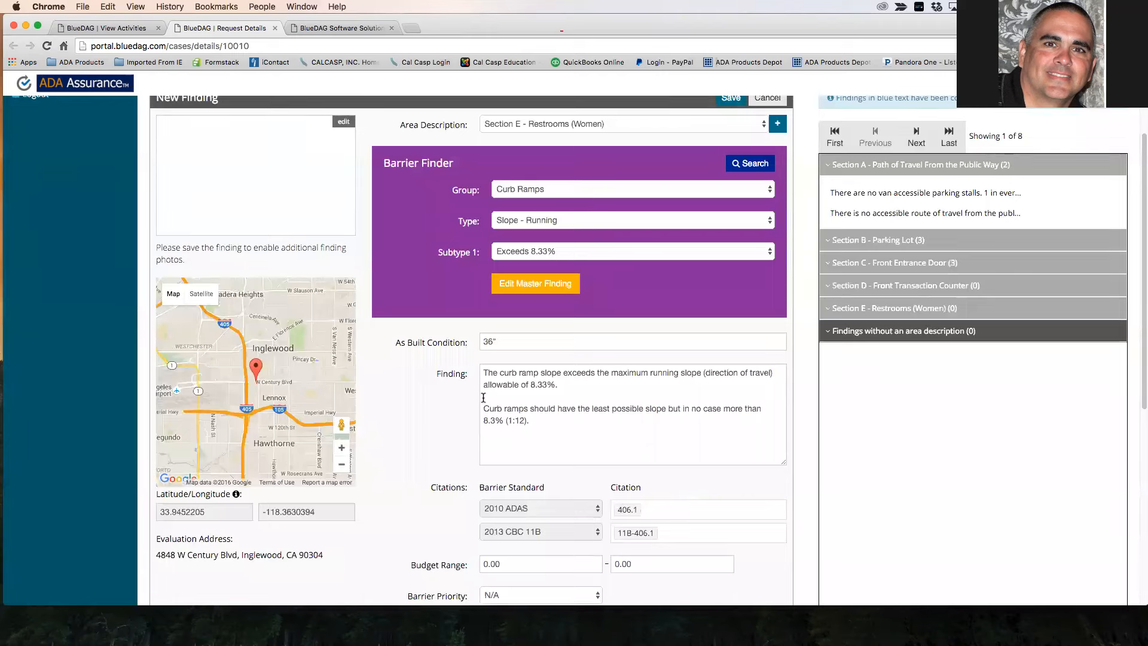
Step: Open the new finding's main photo for editing
scroll(483, 398, "up", 2)
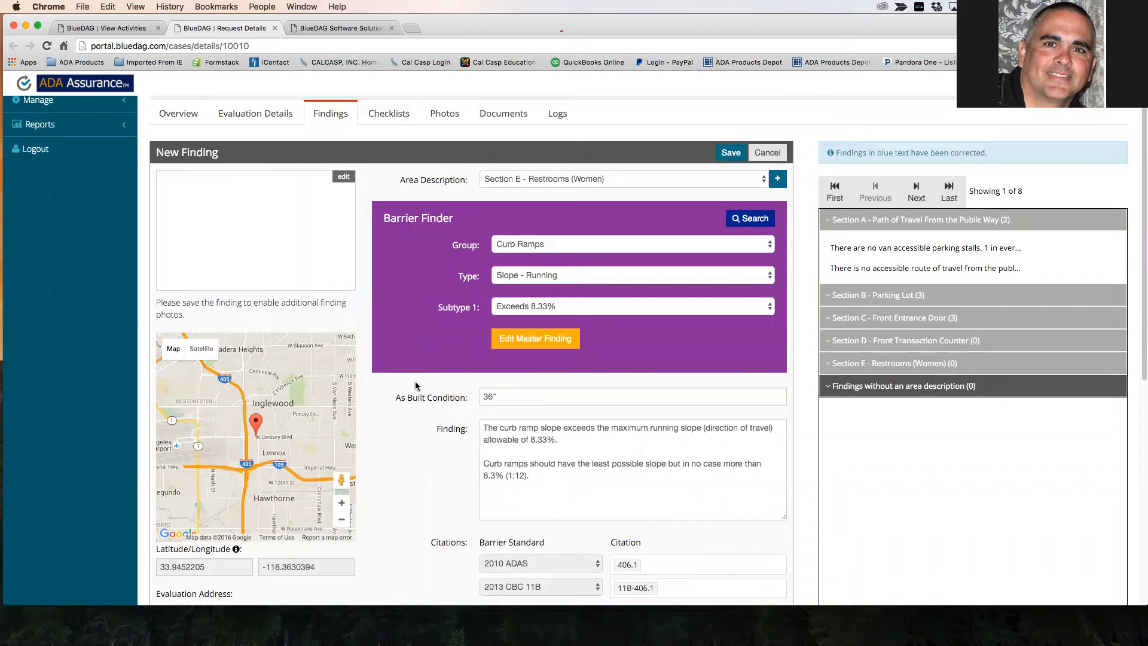
left_click(341, 179)
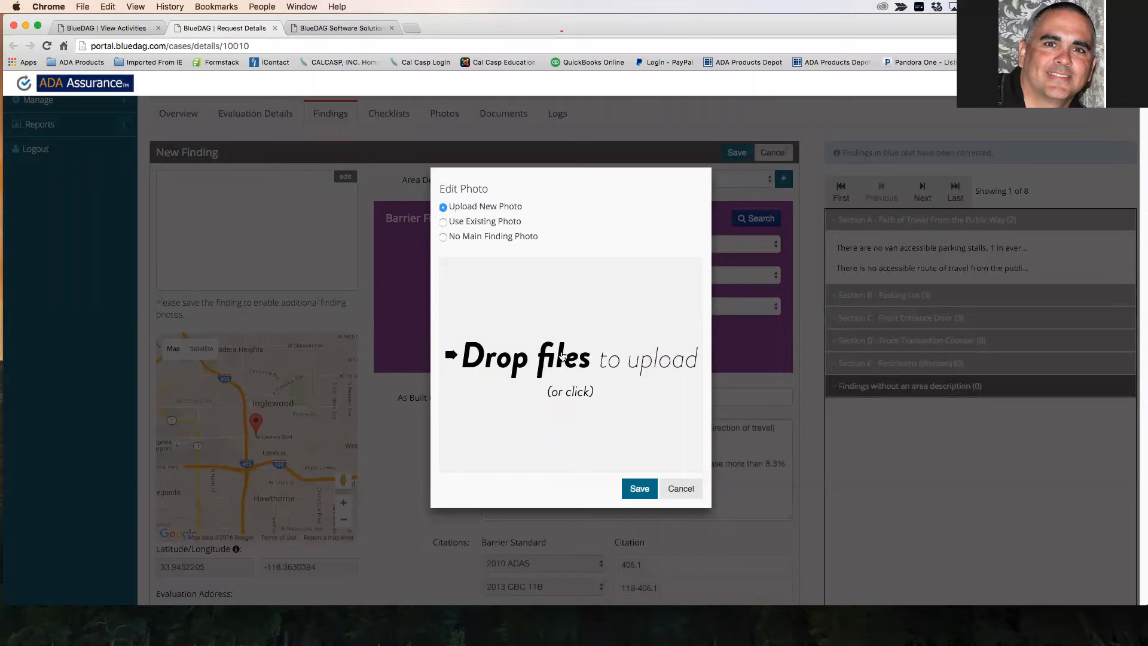
left_click(562, 356)
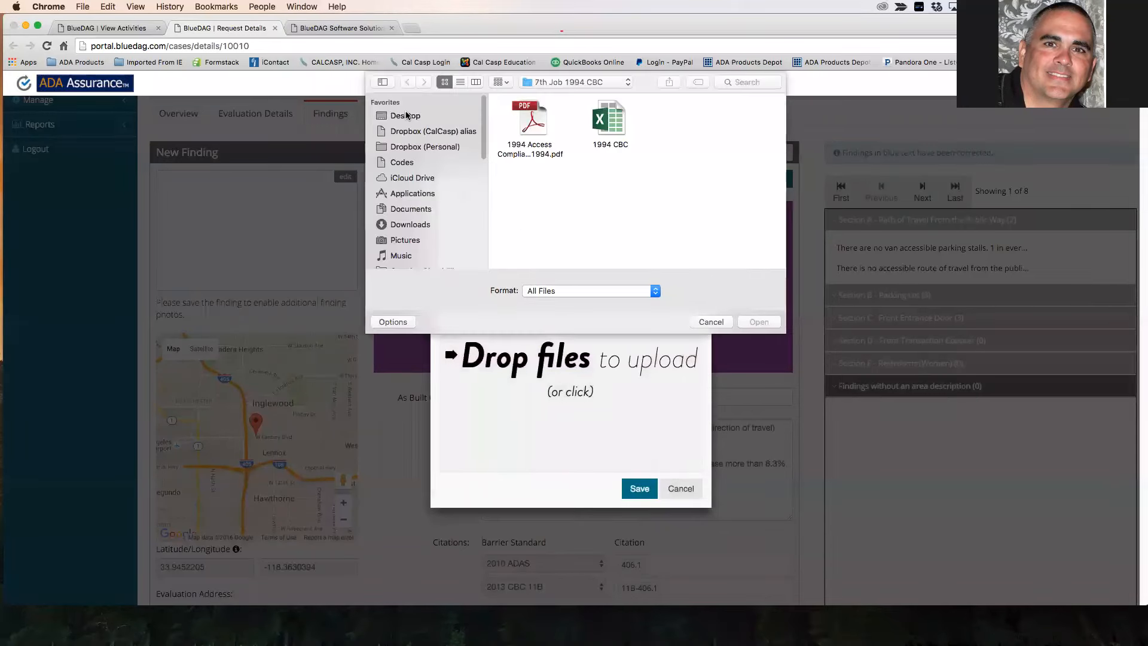
left_click(401, 116)
scroll(721, 206, "down", 5)
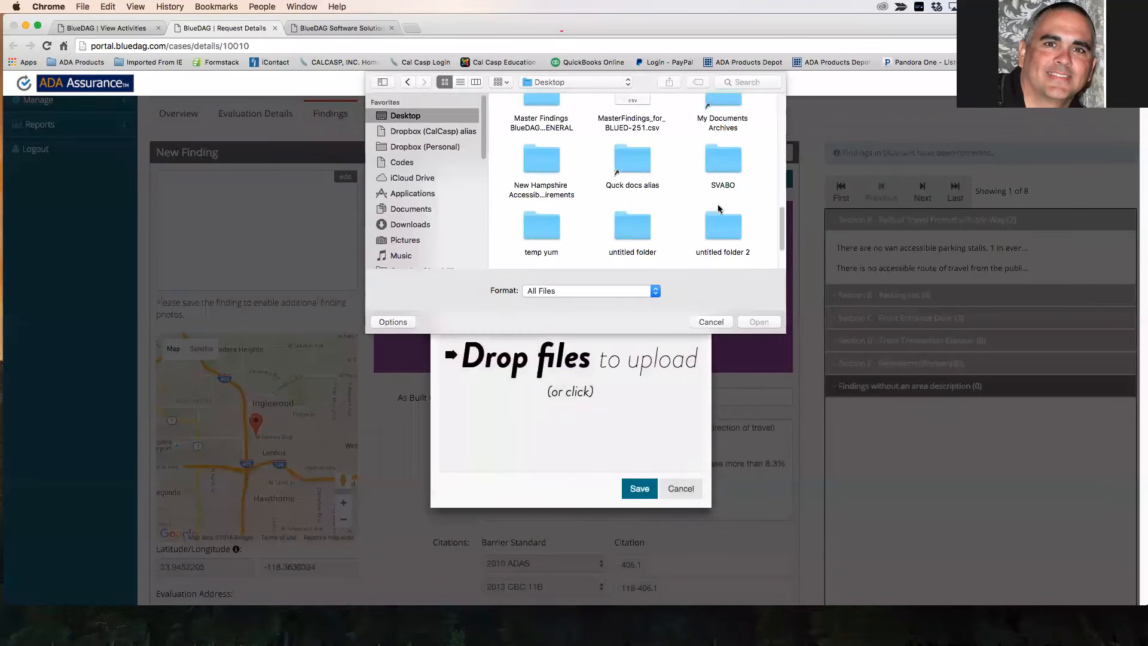
scroll(719, 211, "down", 2)
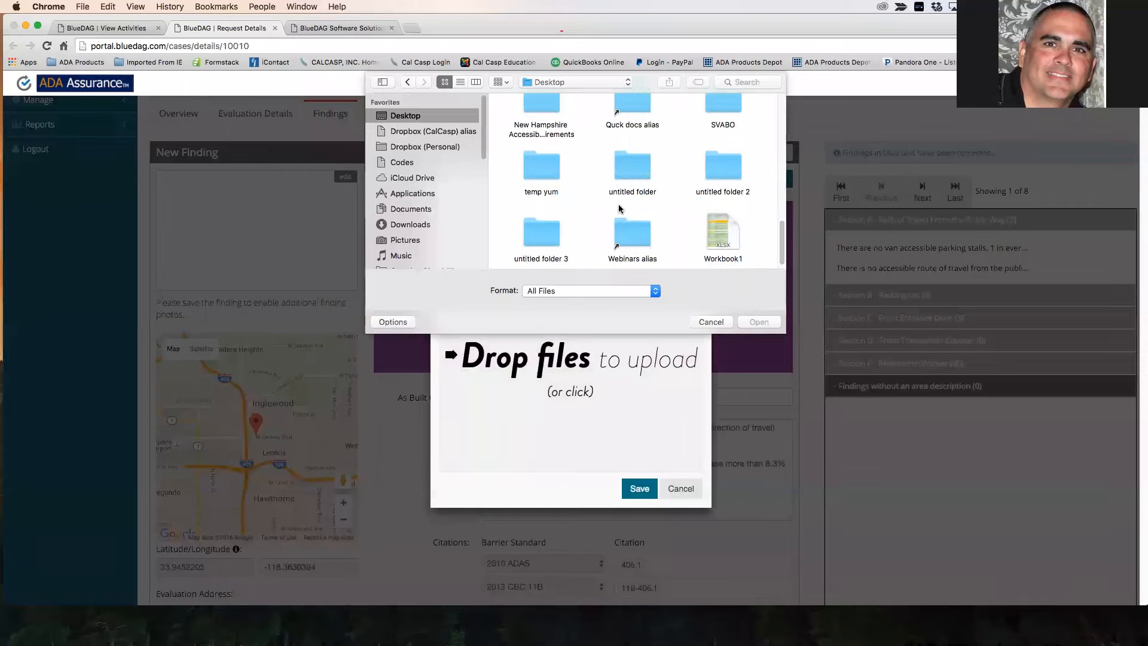
scroll(720, 239, "up", 10)
left_click(721, 322)
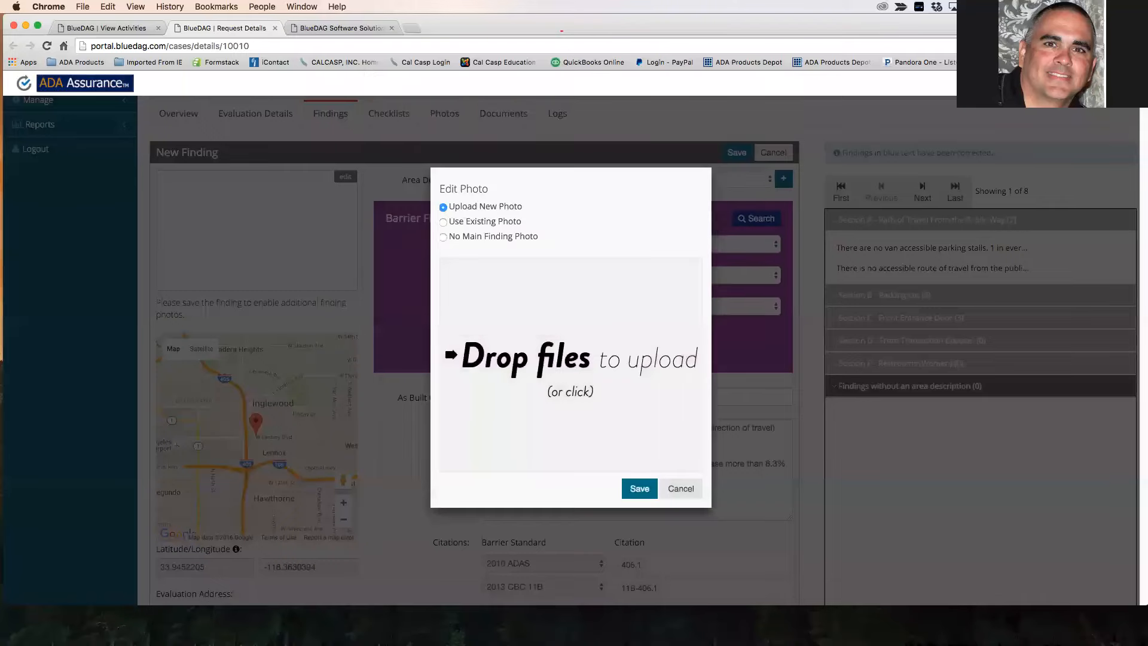
Step: Upload the under-sink drain pipe picture as the new finding's main photo and save it
left_click_drag(1097, 220, 1147, 208)
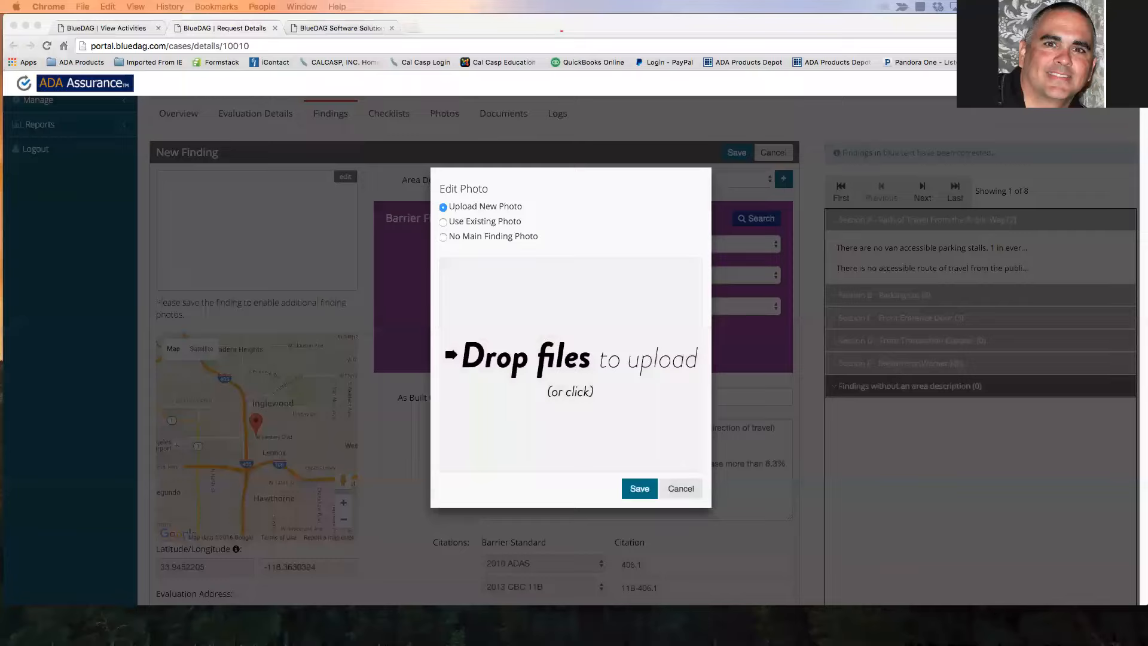
left_click_drag(1147, 299, 568, 335)
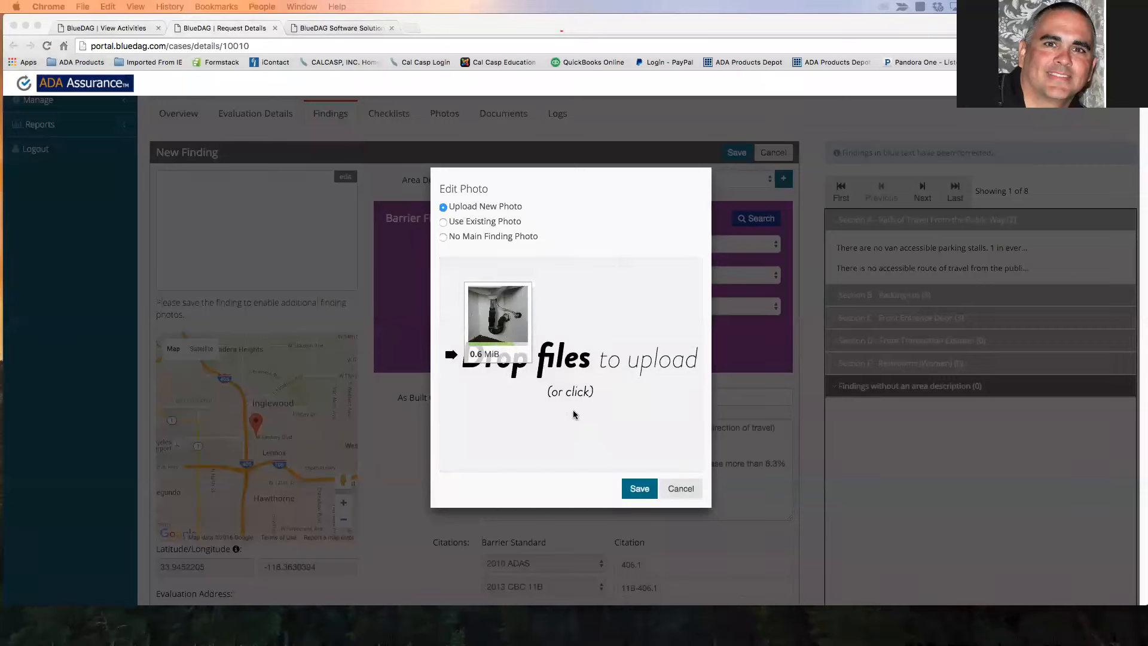
left_click(638, 490)
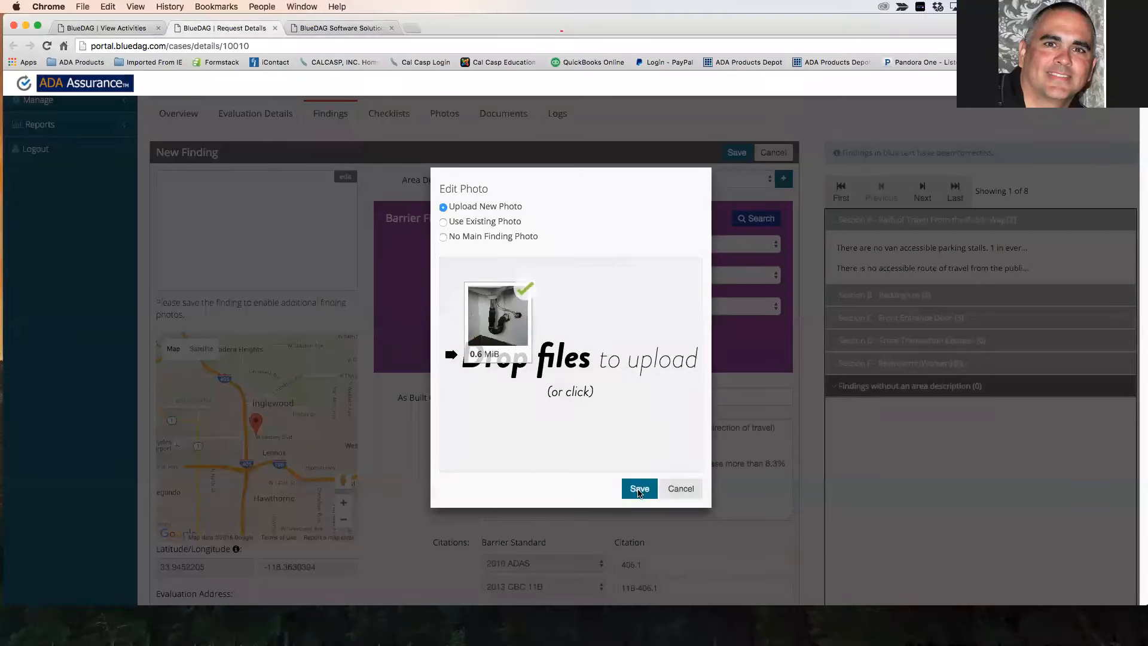
left_click(639, 489)
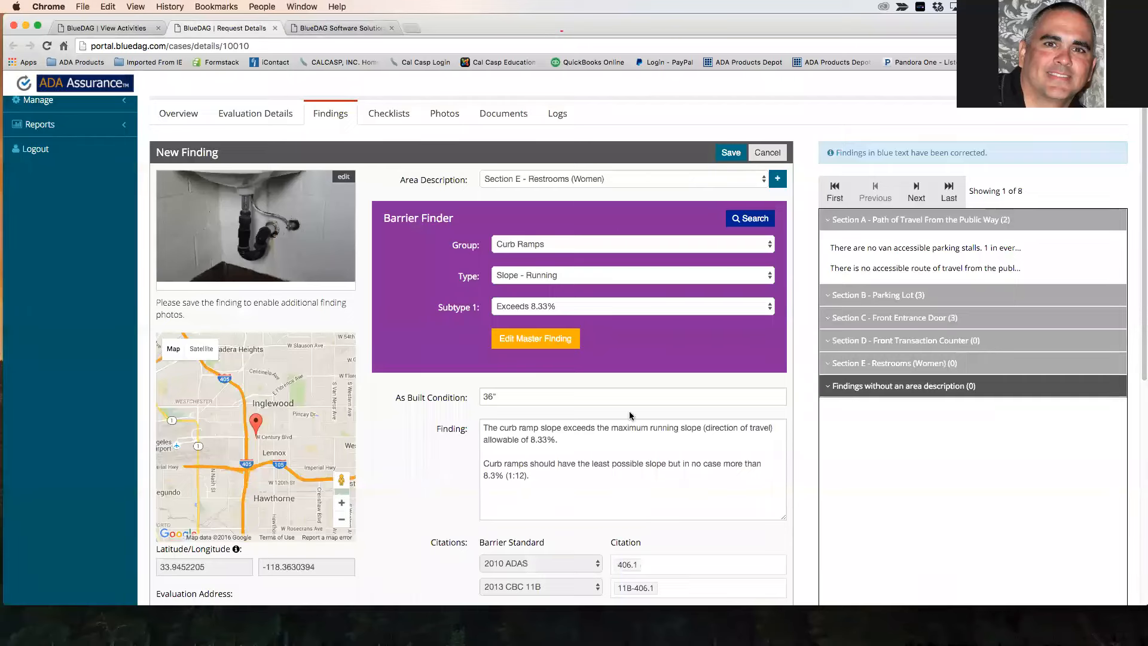
Step: Outline the finding's Budget Range and Barrier Priority fields with a red annotation rectangle and clear the annotation
scroll(641, 446, "down", 5)
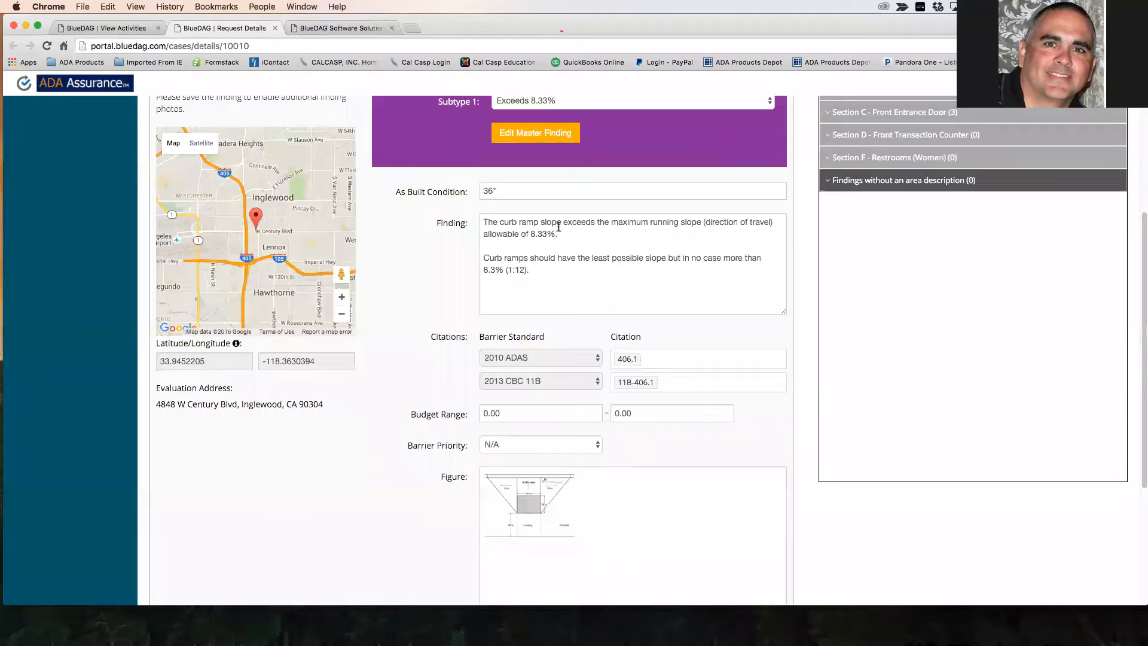
left_click(736, 607)
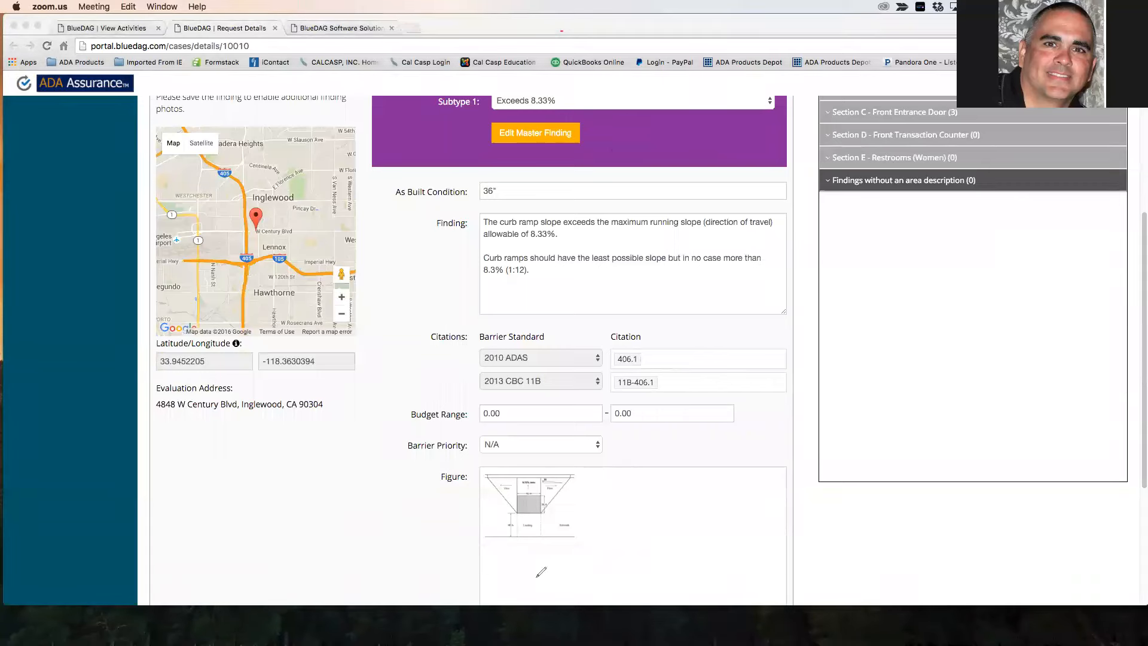
mouse_move(395, 393)
left_mouse_down()
mouse_move(558, 408)
mouse_move(754, 464)
left_mouse_up()
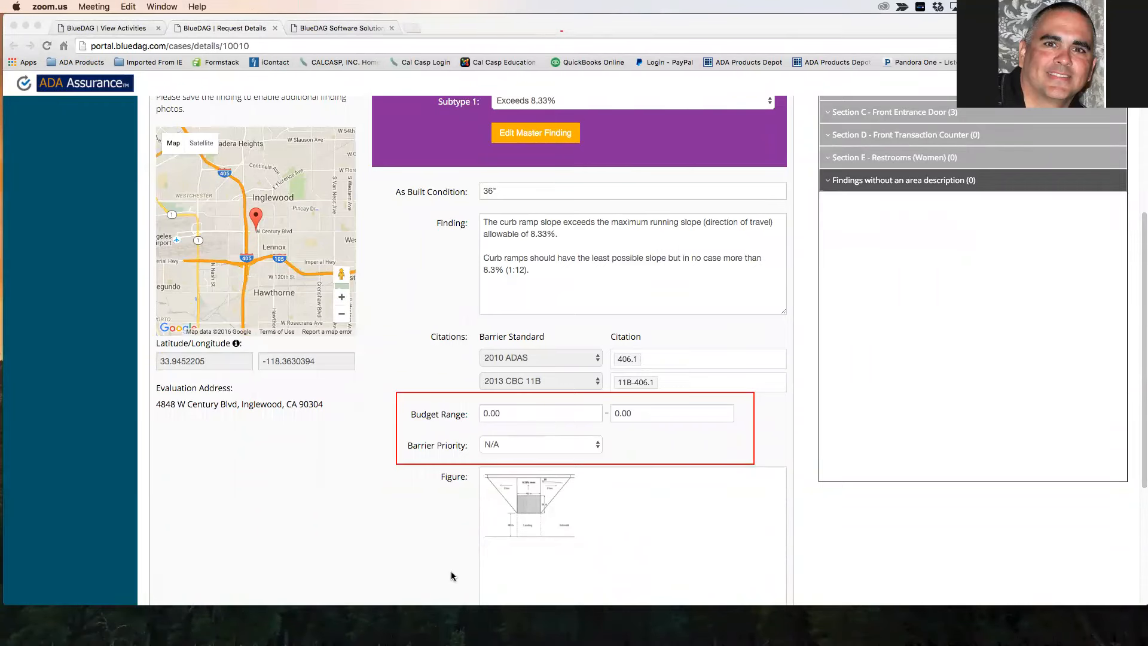
scroll(598, 410, "up", 5)
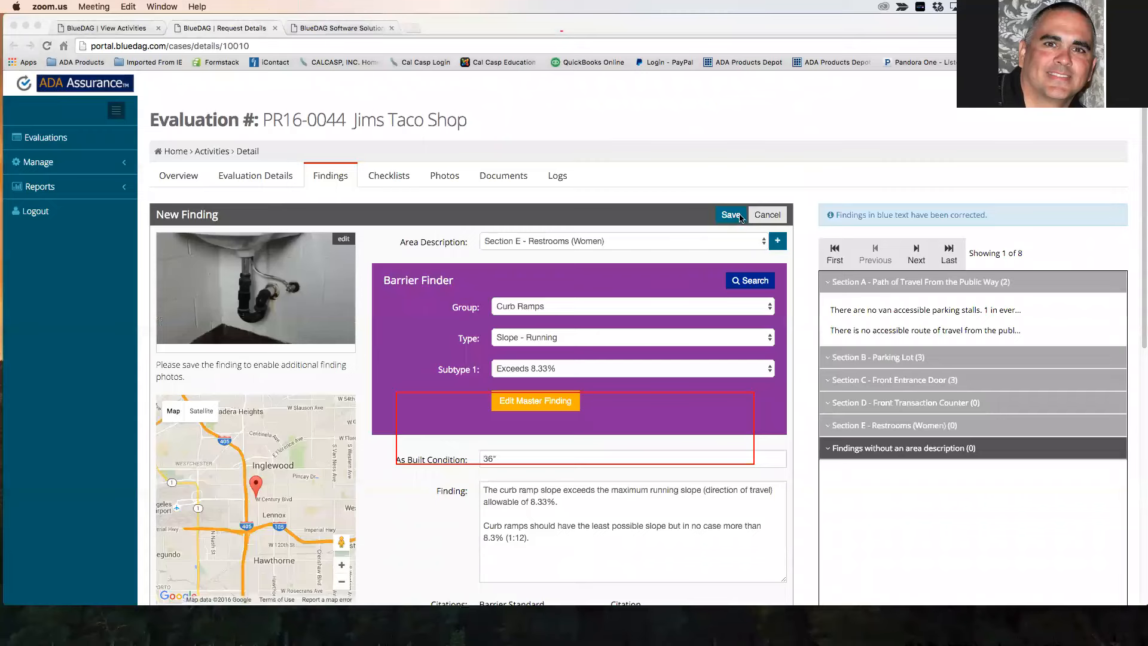
scroll(727, 397, "down", 2)
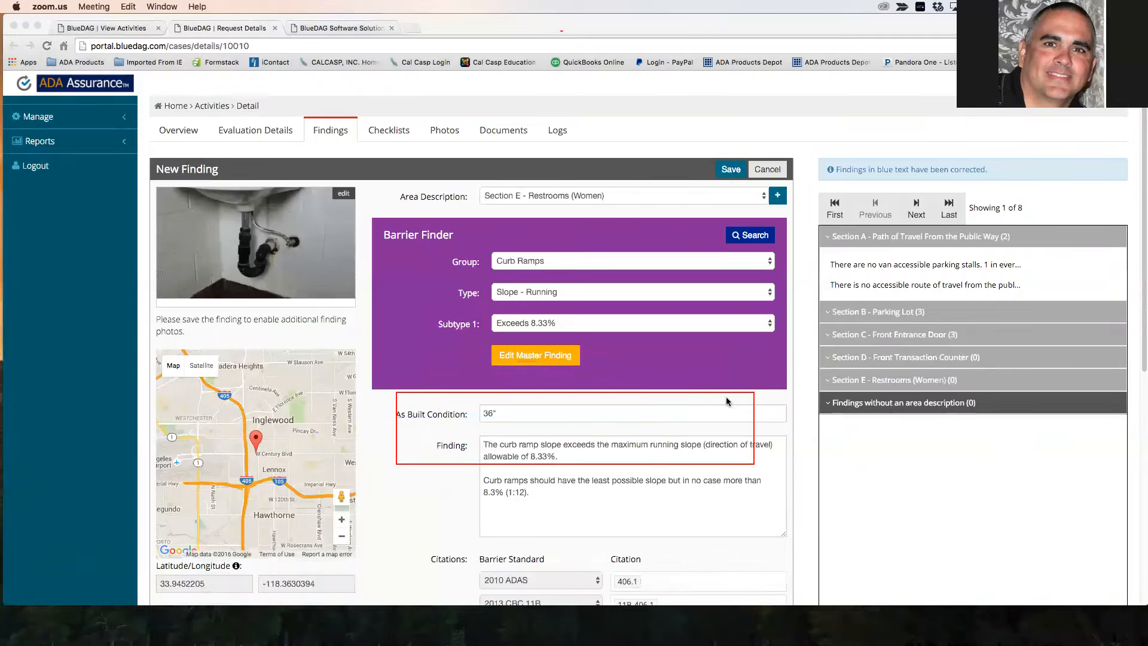
left_click(725, 406)
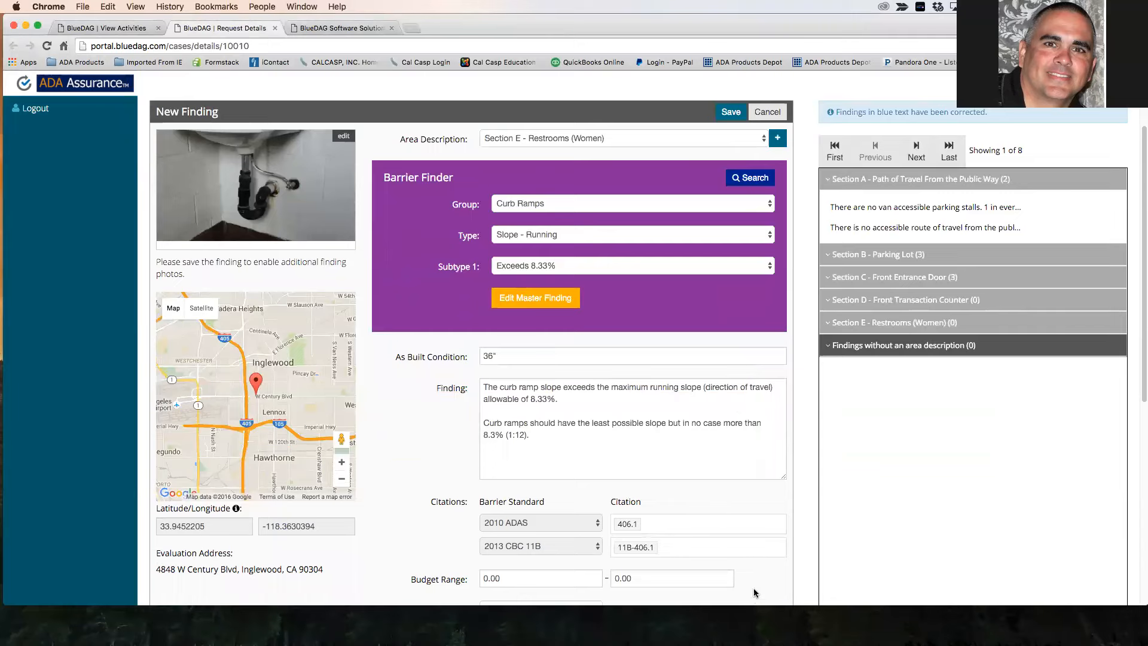
Step: Save the new curb ramp slope finding under Section E - Restrooms (Women)
scroll(712, 485, "up", 2)
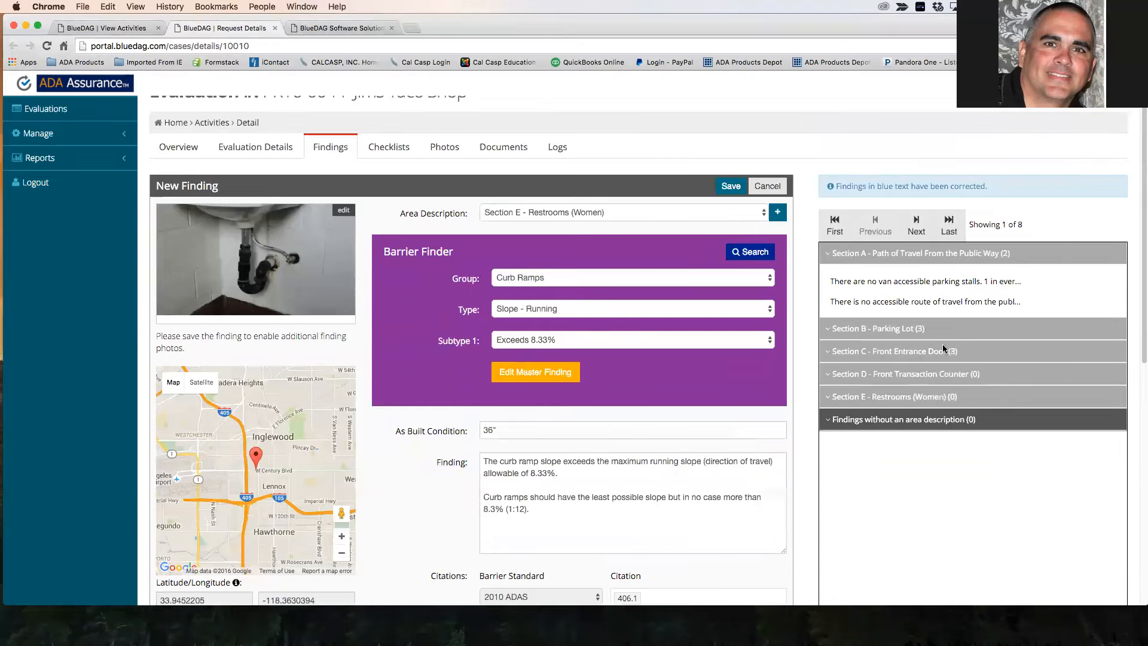
left_click(739, 187)
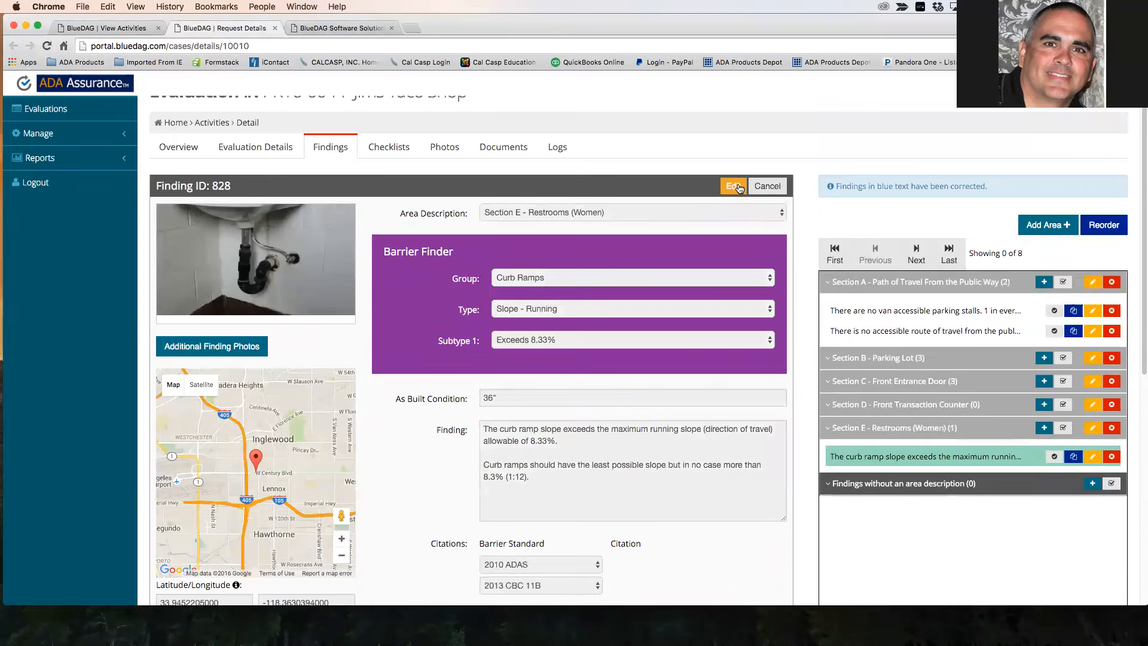
scroll(317, 436, "down", 2)
scroll(318, 437, "up", 2)
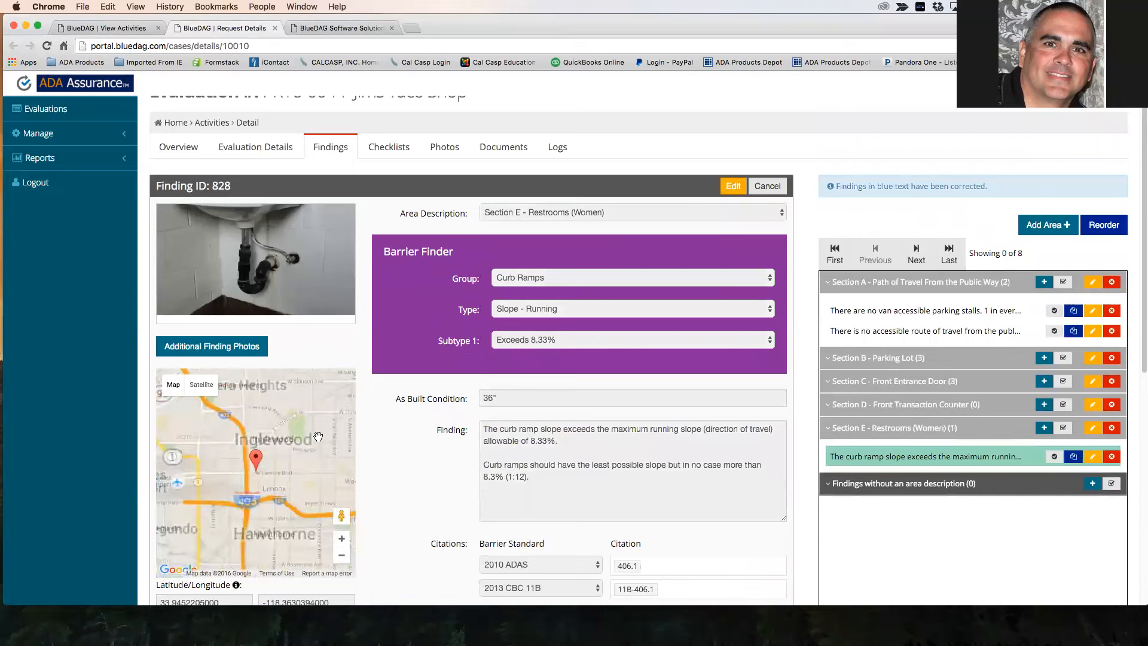
Step: Edit the saved finding's location by moving its satellite map marker from the taco shop to the paved lot just east, and save
scroll(406, 442, "down", 3)
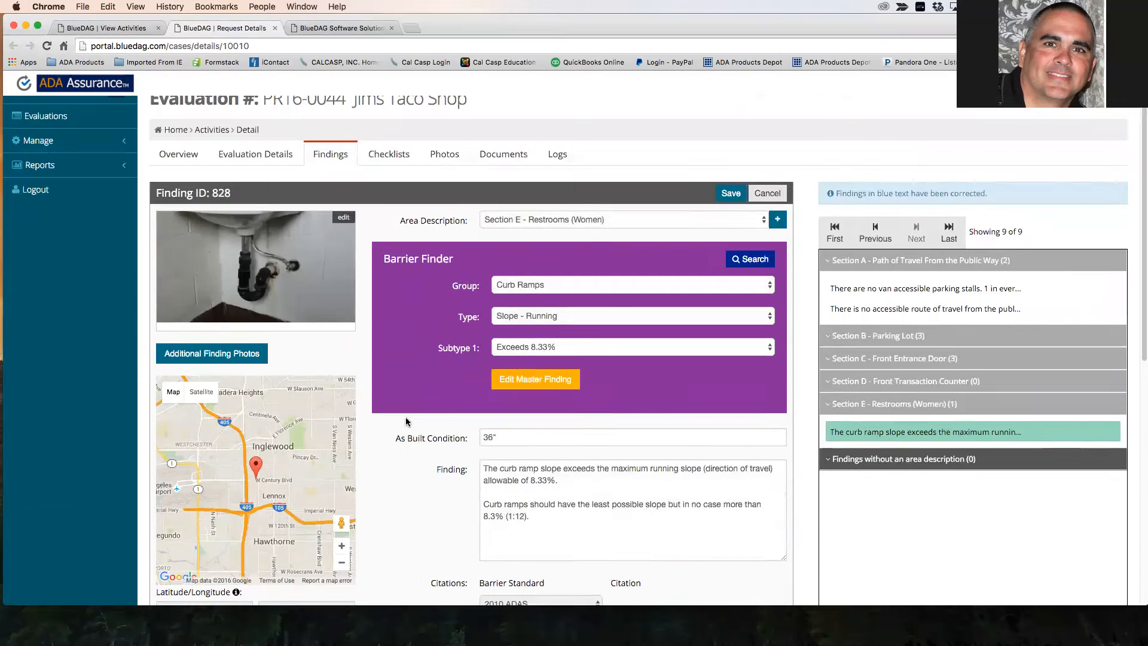
scroll(405, 422, "down", 4)
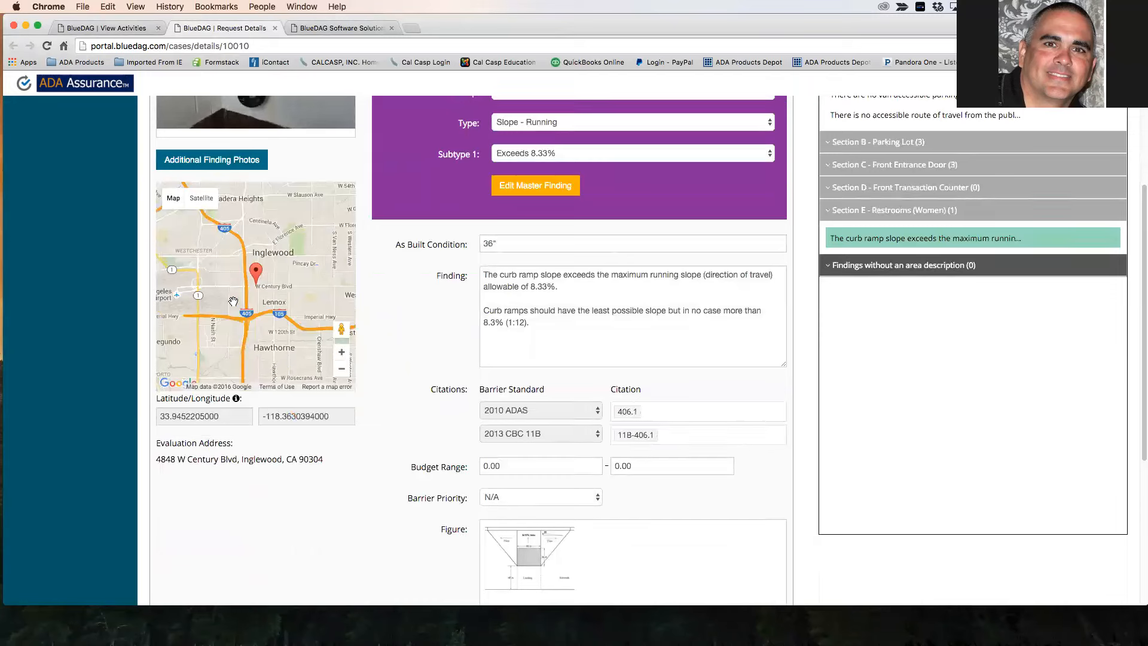
scroll(253, 286, "up", 2)
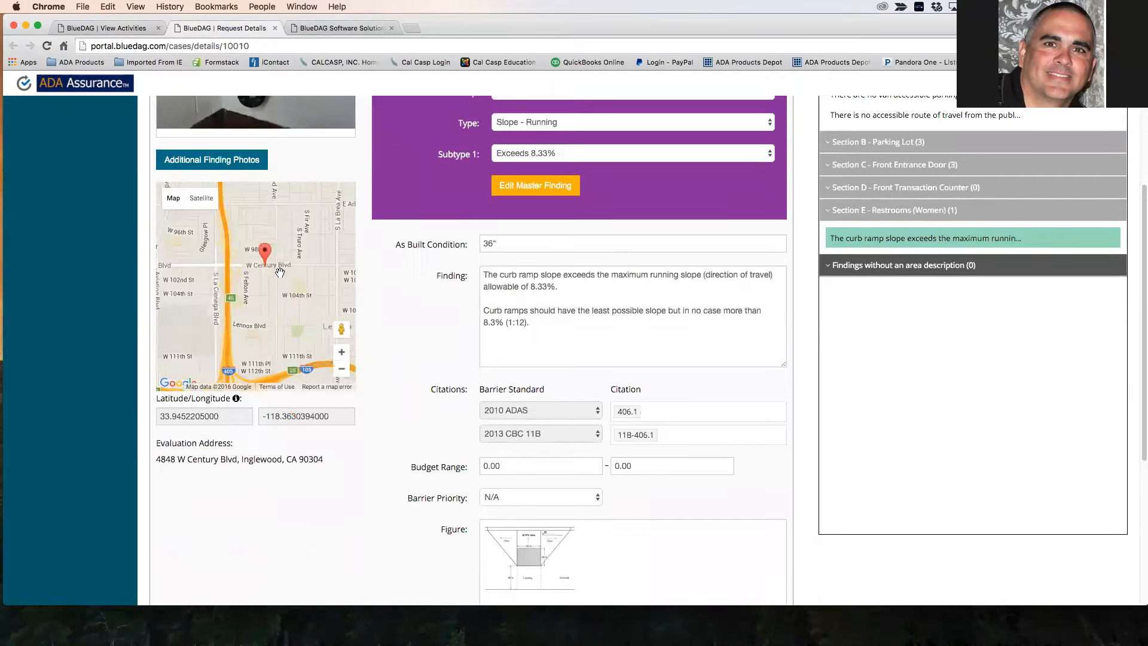
scroll(280, 273, "up", 3)
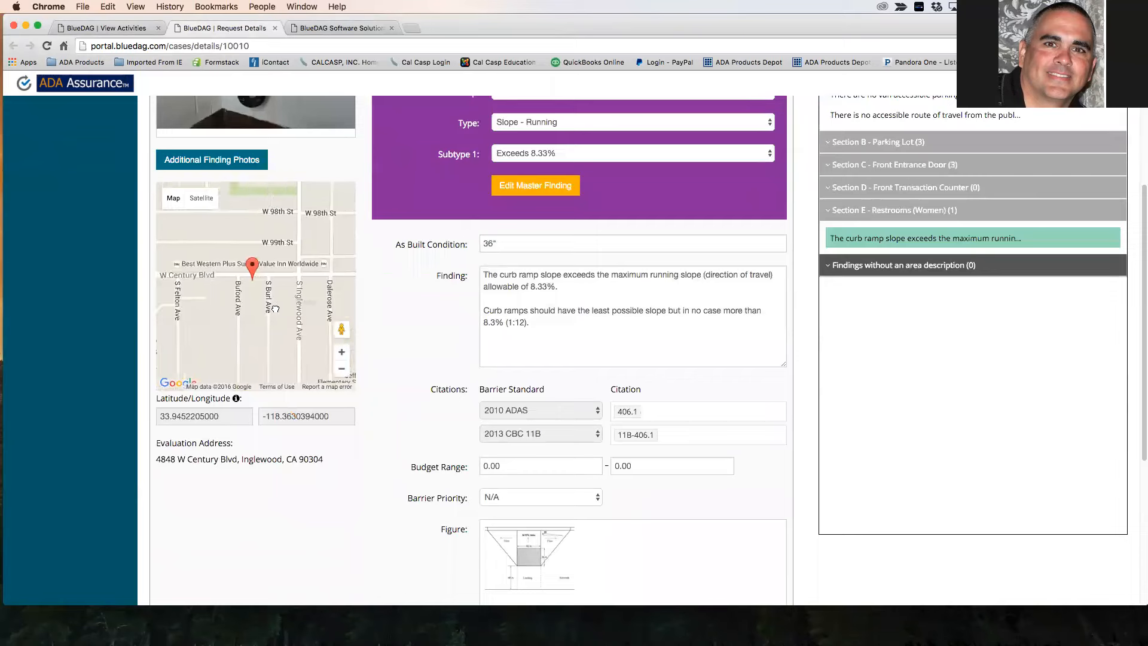
left_click(202, 198)
scroll(251, 293, "up", 3)
left_click_drag(274, 234, 249, 320)
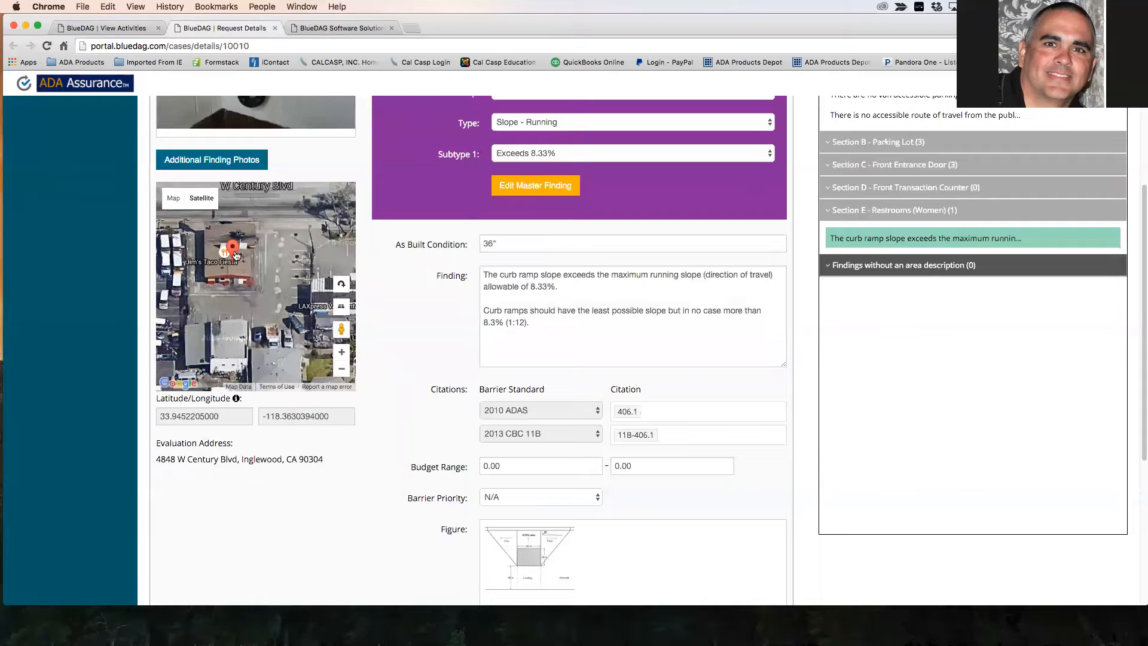
left_click_drag(235, 253, 303, 258)
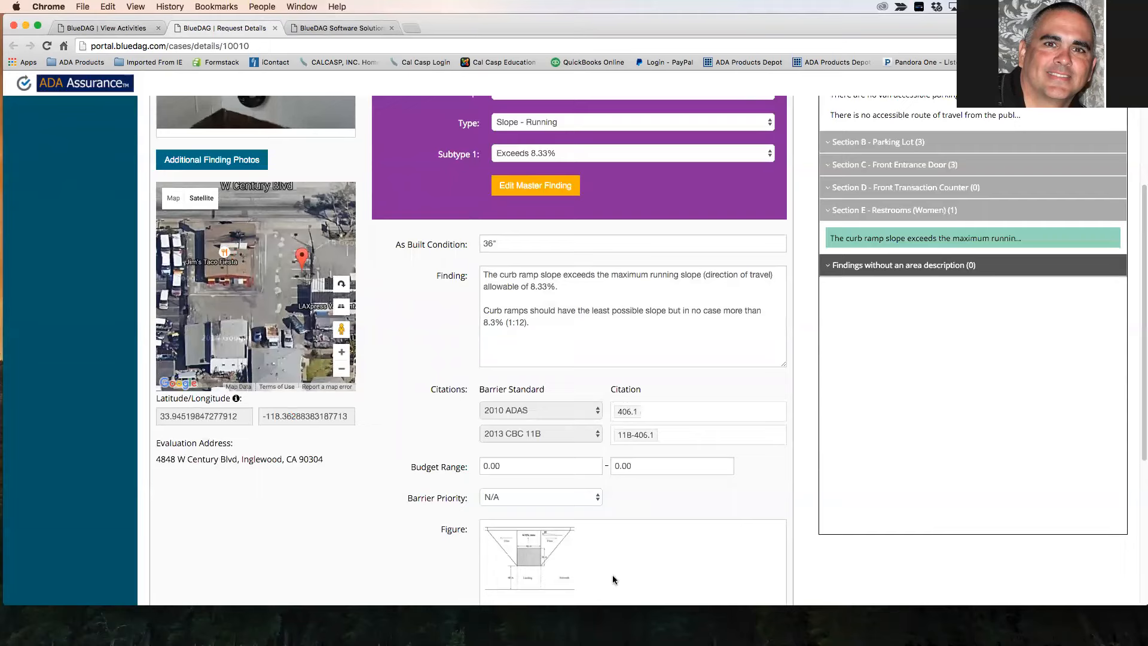
left_click(243, 414)
scroll(606, 423, "up", 5)
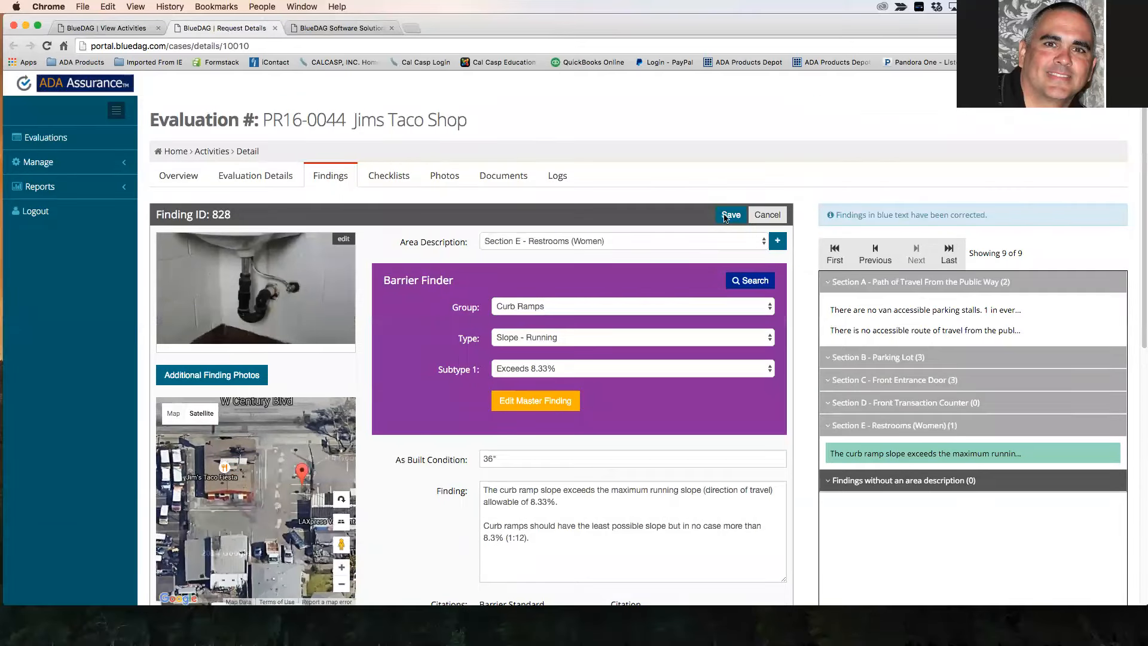
left_click(724, 216)
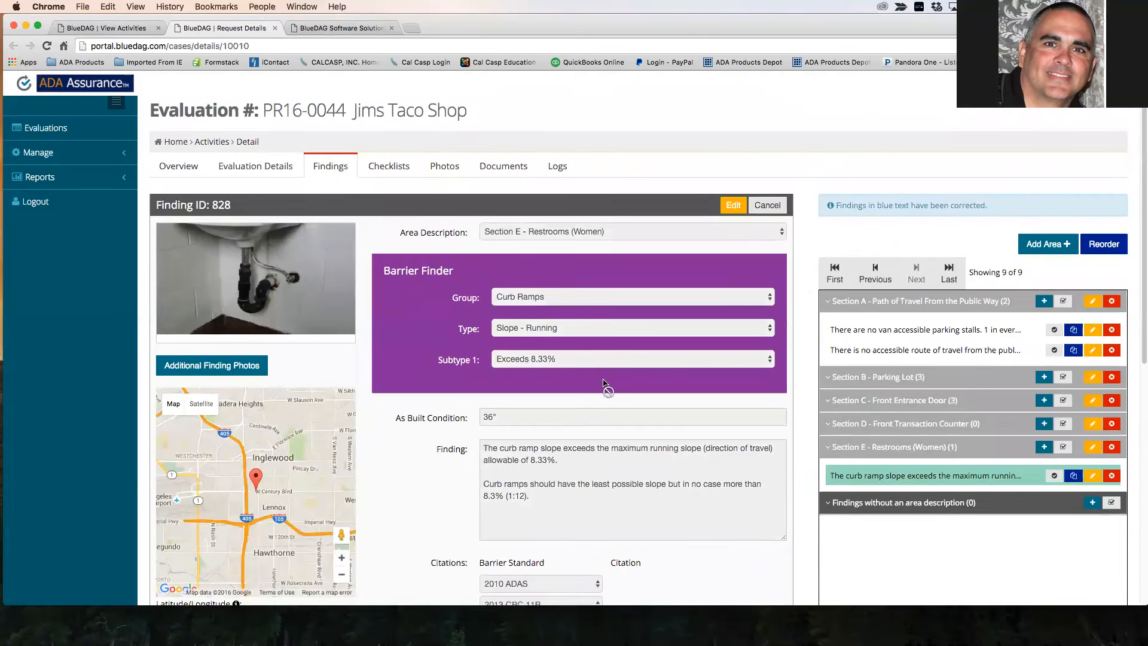
Step: Examine the saved finding's marker location and coordinates on the street map and in satellite view
scroll(254, 508, "up", 3)
scroll(254, 466, "up", 2)
left_click_drag(238, 423, 248, 530)
scroll(250, 528, "up", 3)
left_click_drag(253, 446, 251, 488)
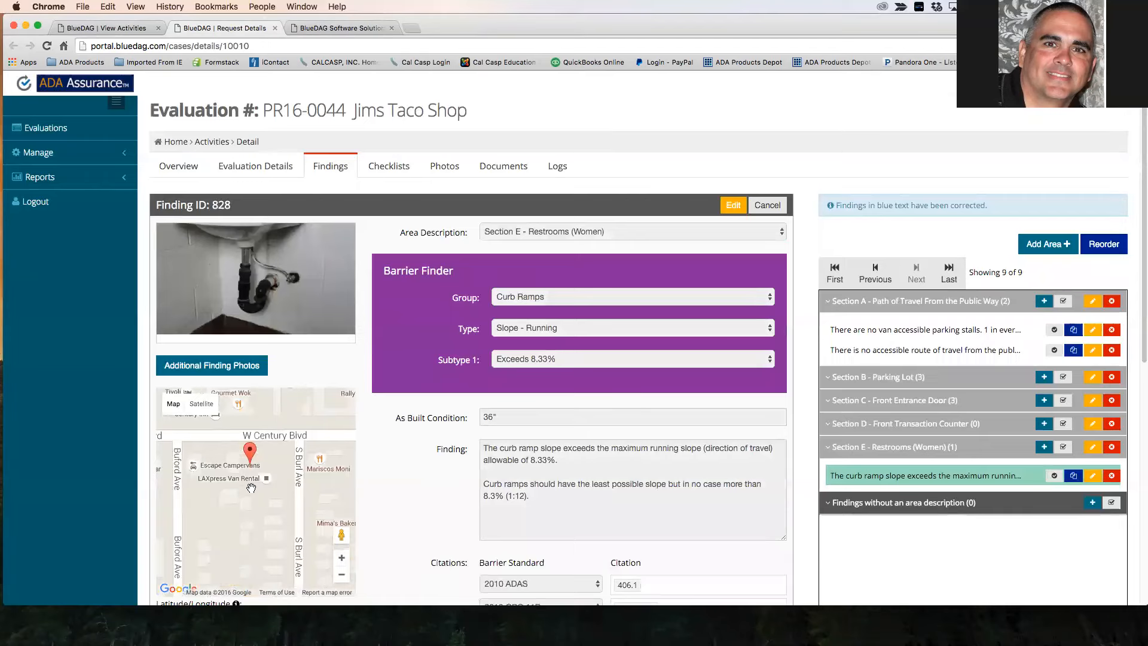
scroll(73, 459, "down", 3)
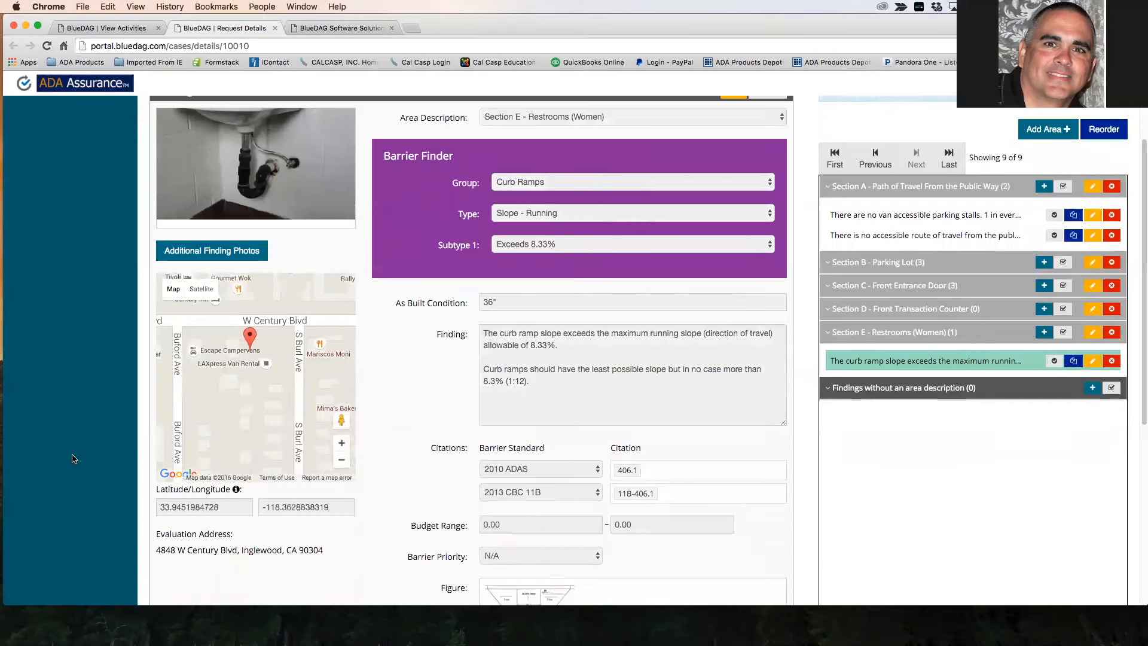
scroll(389, 447, "up", 2)
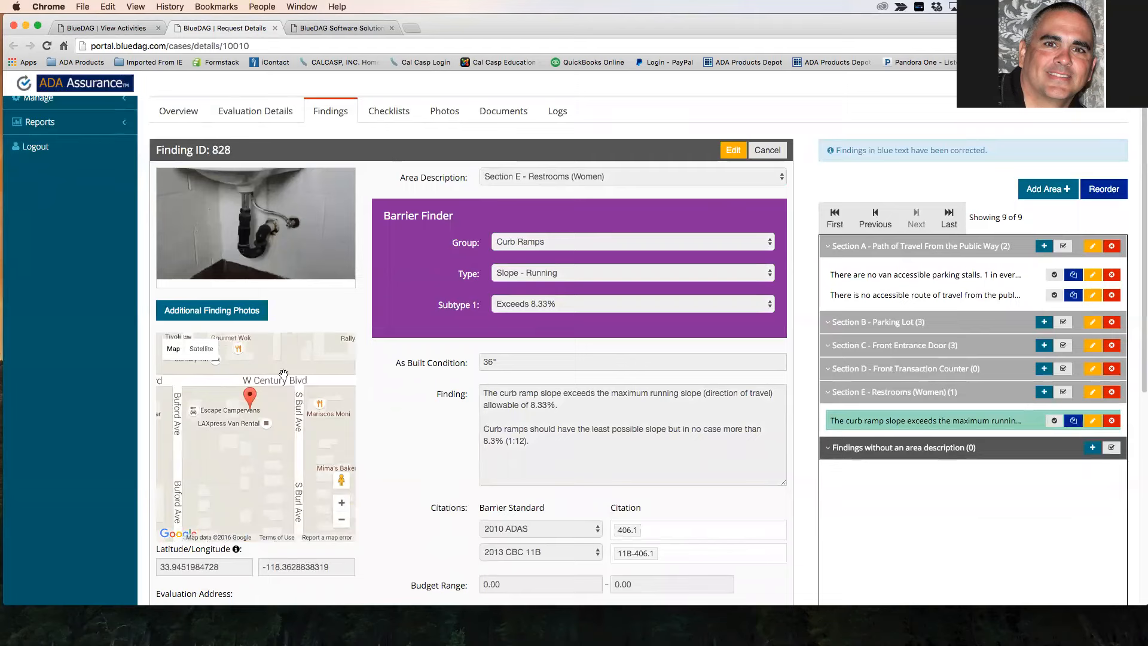
left_click(203, 350)
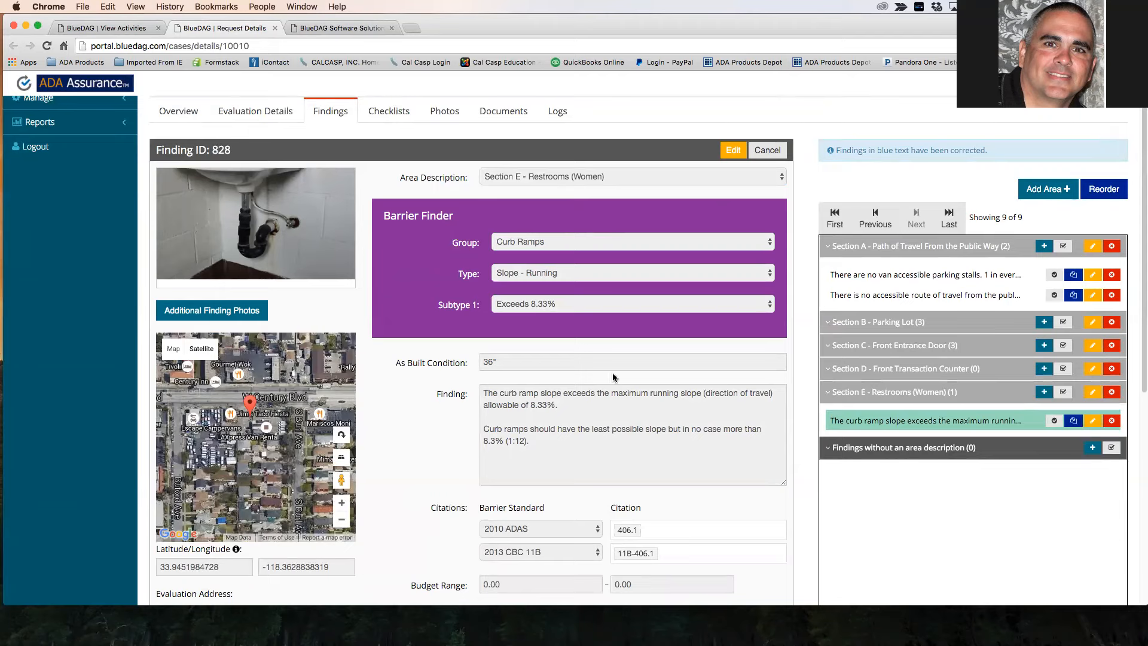
Step: Pause Dropbox file syncing
left_click(937, 8)
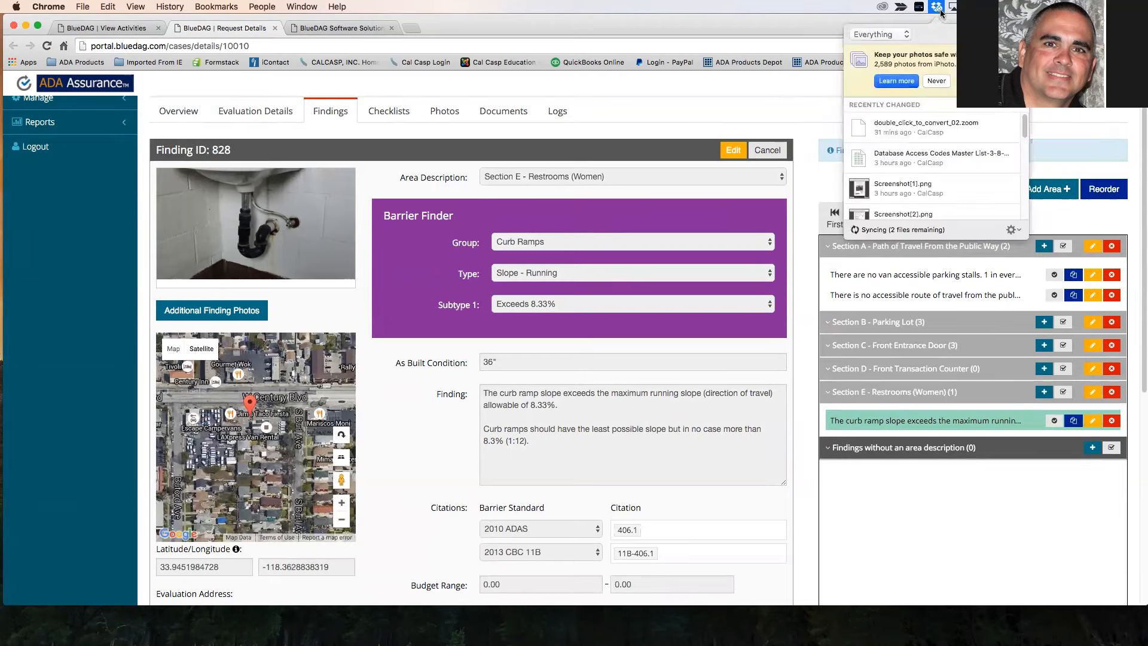
left_click(884, 232)
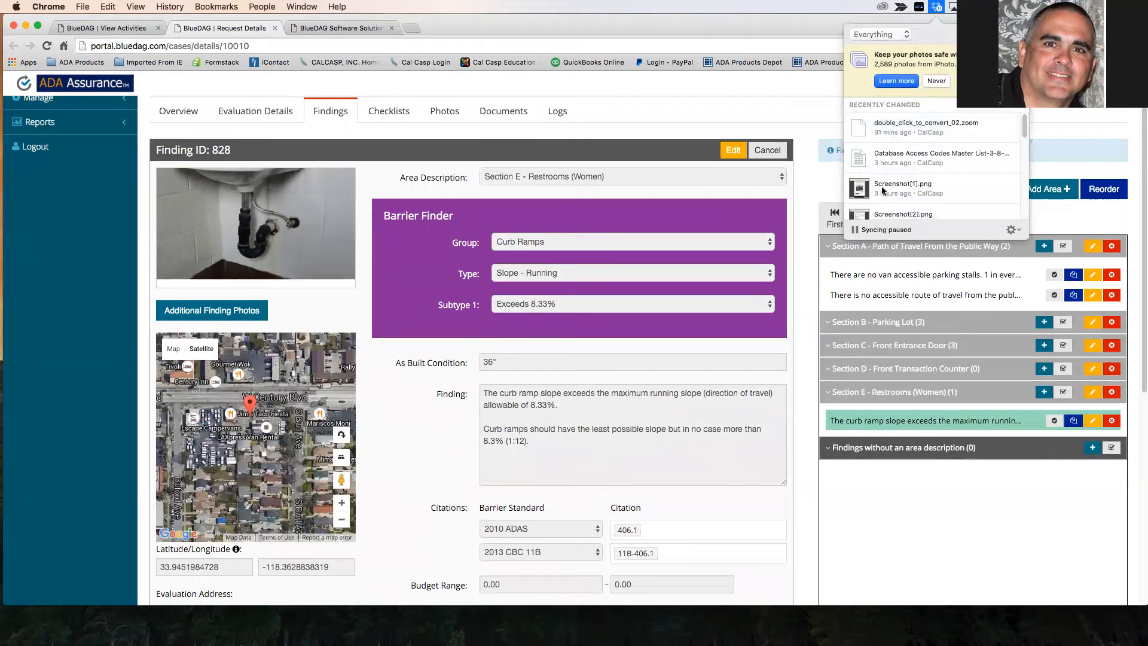
left_click(819, 18)
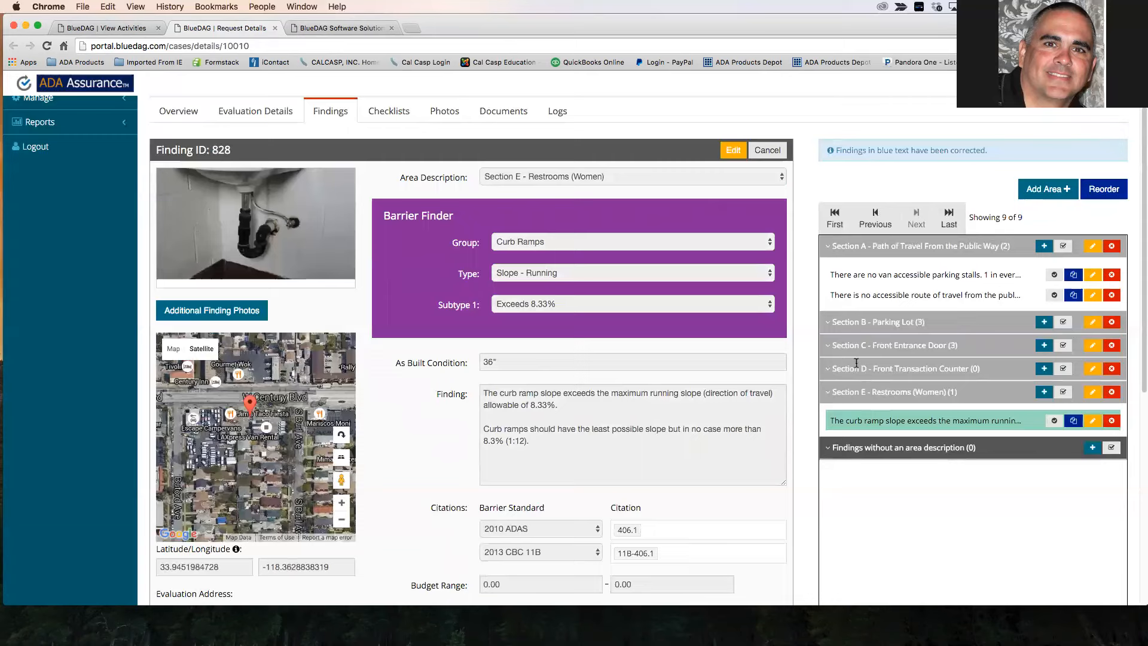
Step: Start a Parking Lot checklist from the Section D - Front Transaction Counter area
left_click(1044, 368)
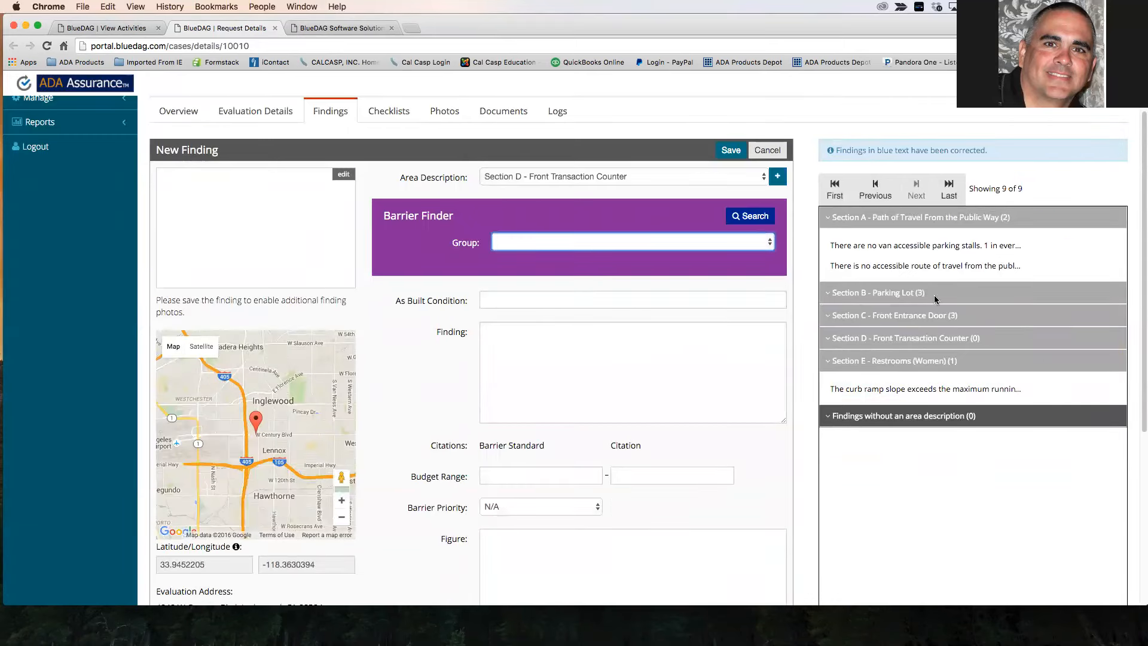
left_click(766, 154)
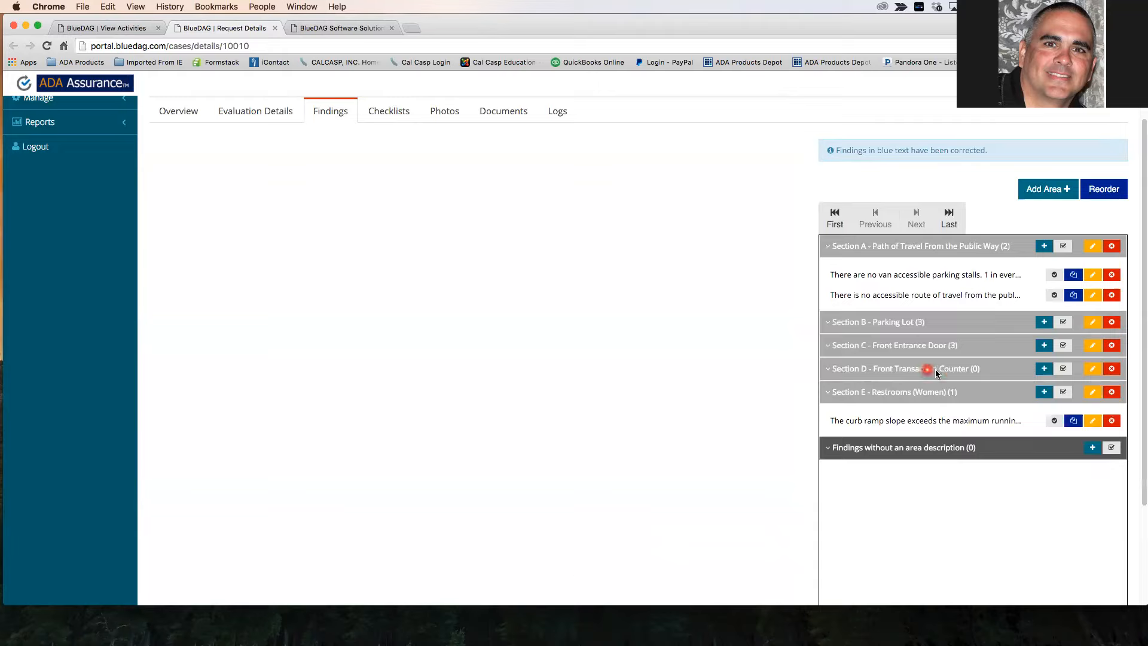
left_click(1064, 369)
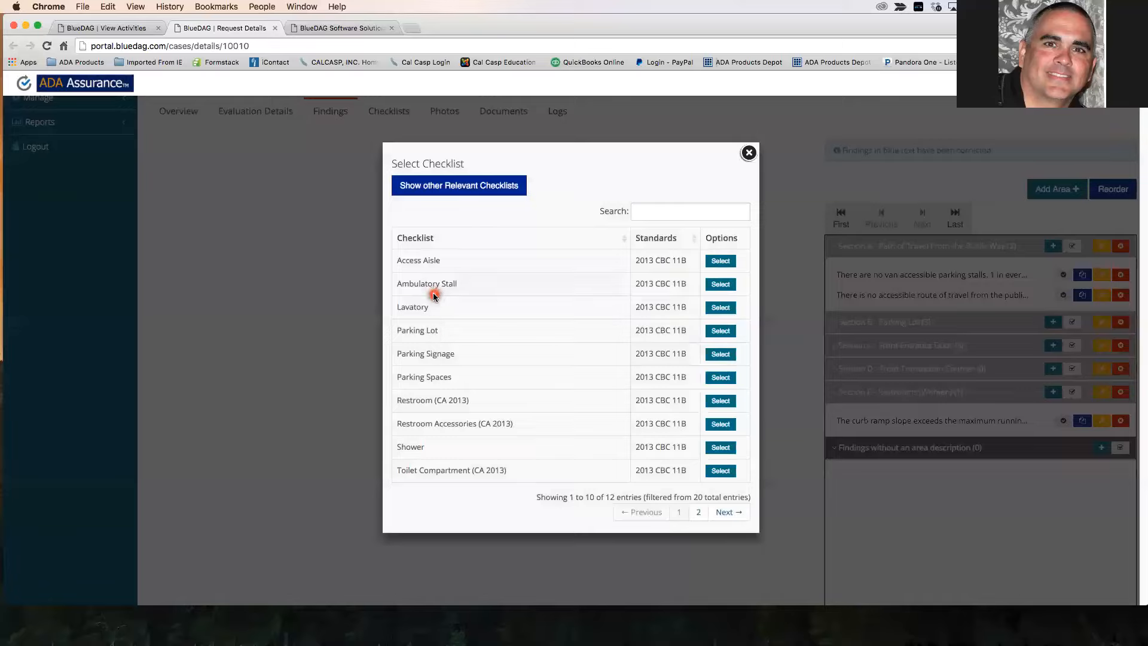
left_click(719, 333)
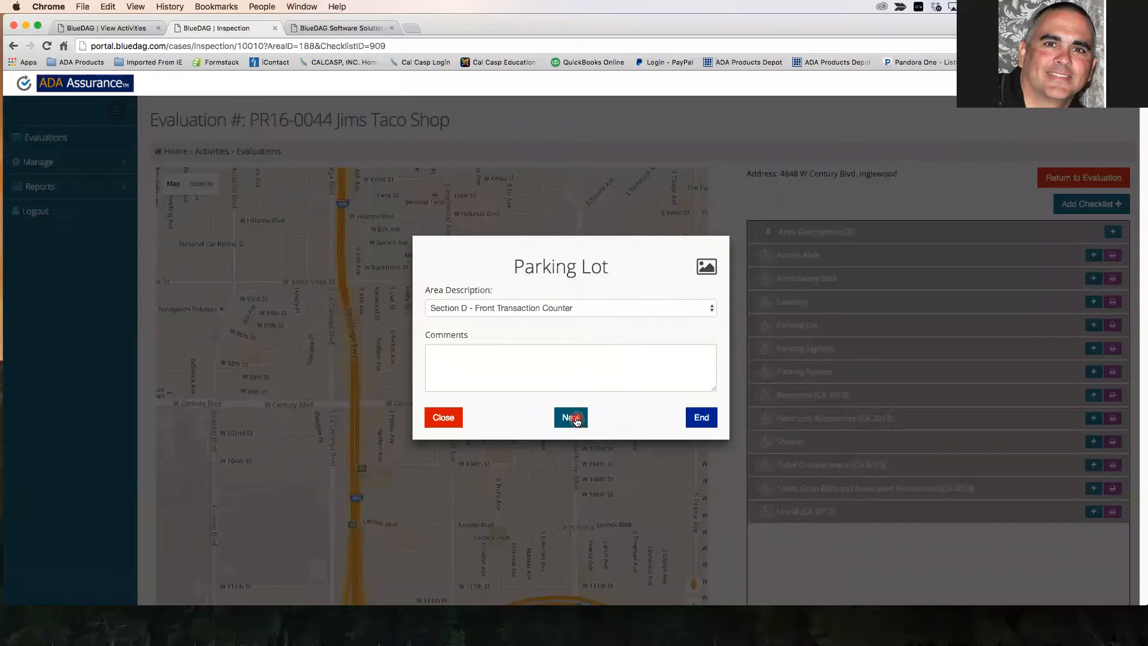
Step: Assign the Parking Lot checklist to the area Section B - Parking Lot and continue to its questions
left_click(571, 373)
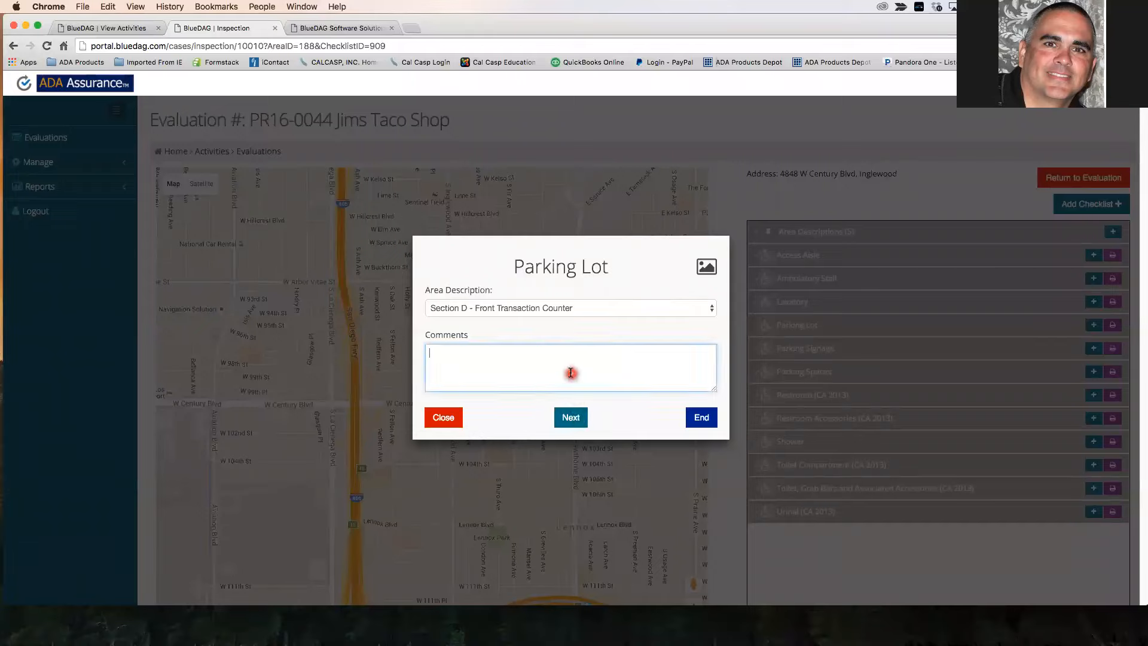
left_click(584, 311)
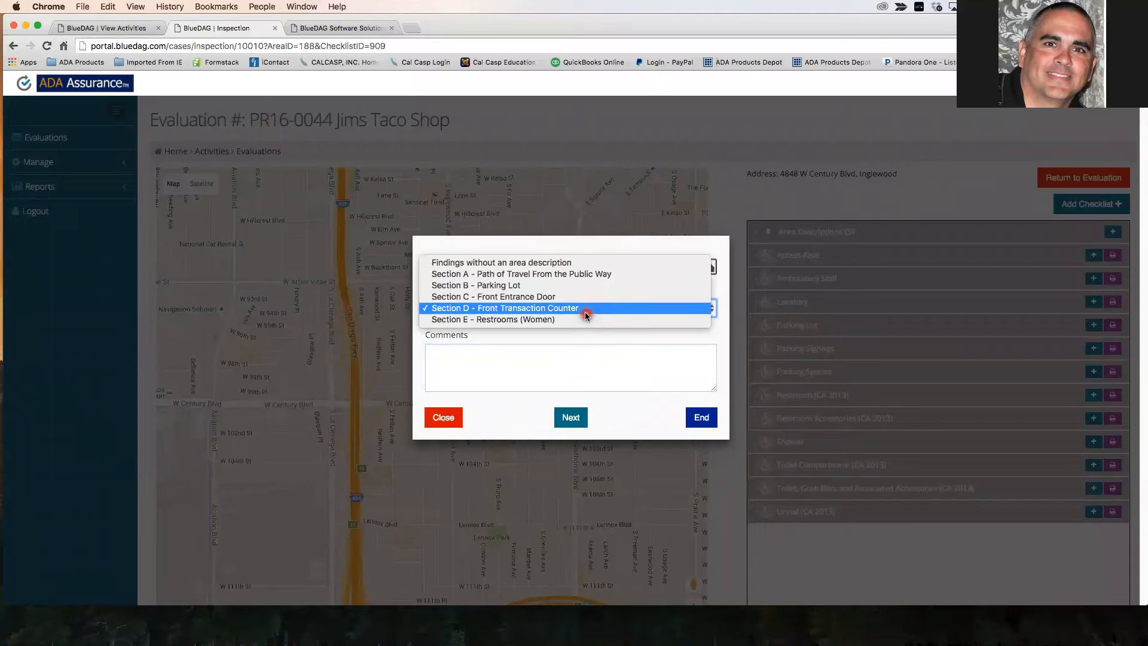
left_click(573, 286)
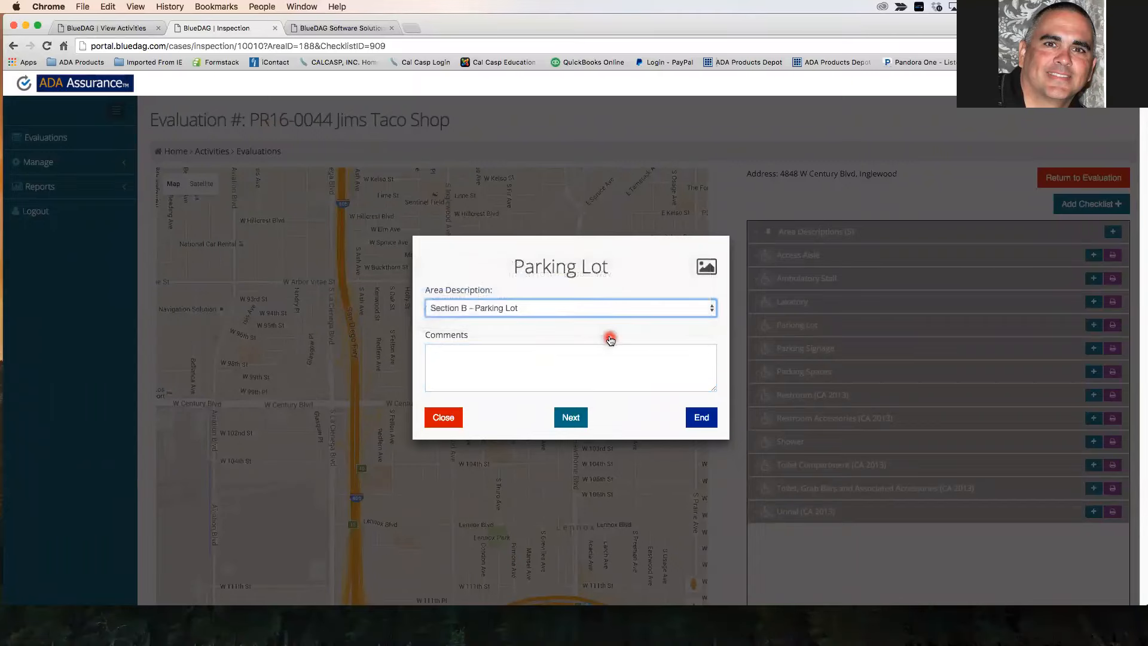
left_click(574, 416)
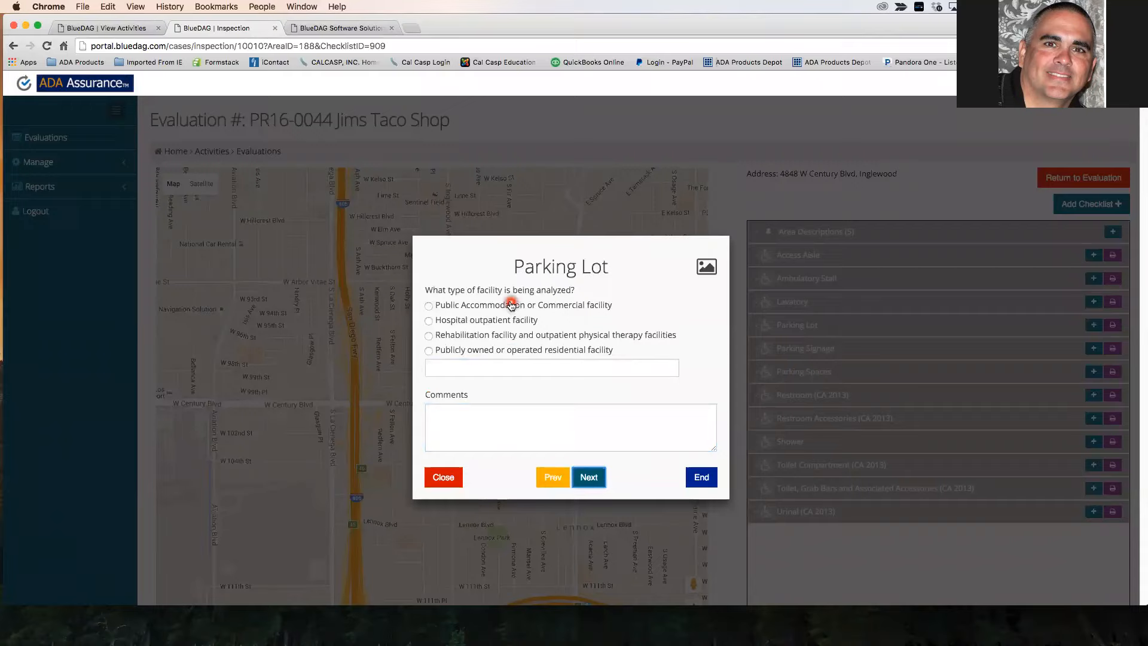
Step: Answer the checklist with Public Accommodation or Commercial facility, 26 to 50 spaces and no accessible parking stalls, and save it
left_click(441, 305)
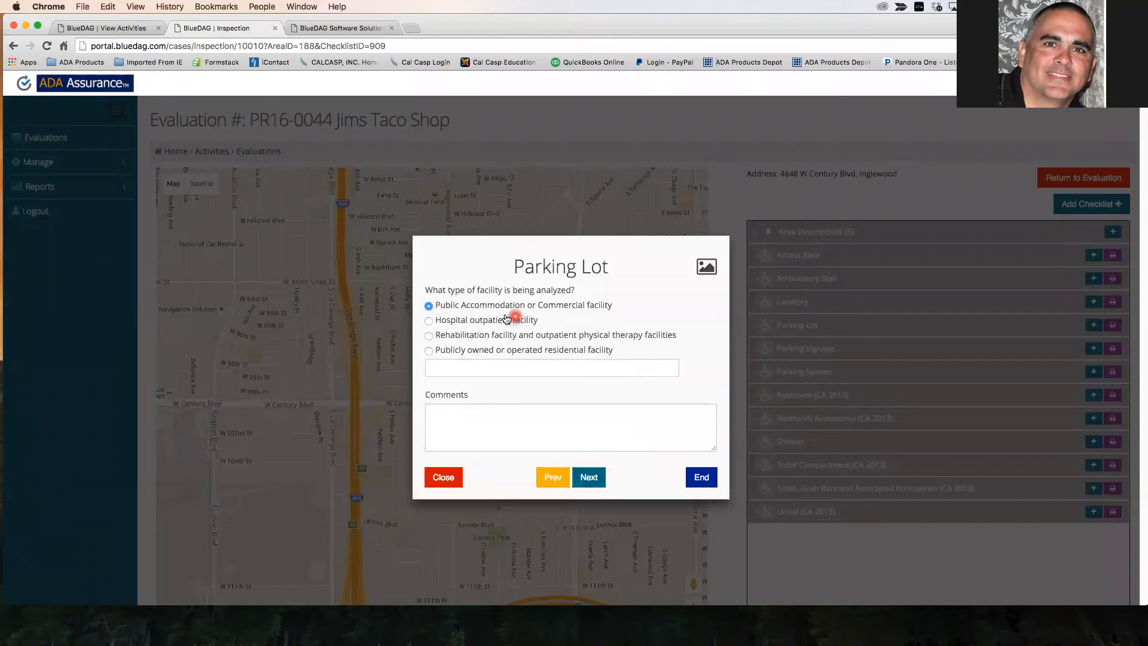
left_click(589, 478)
left_click(435, 321)
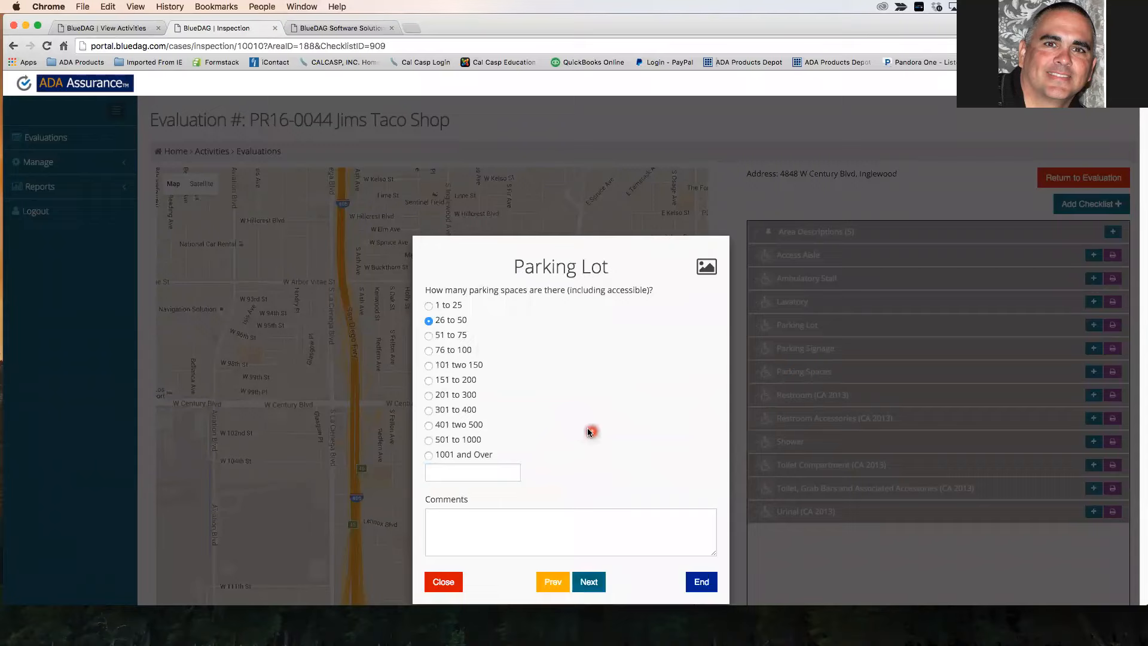
left_click(602, 586)
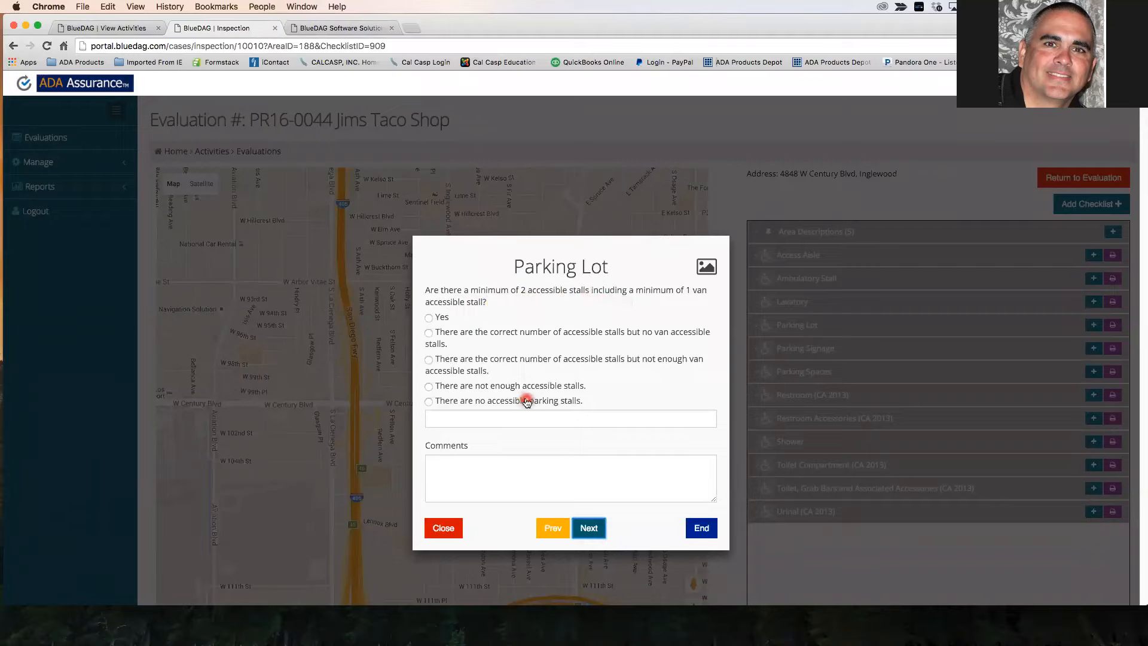
left_click(429, 403)
left_click(589, 532)
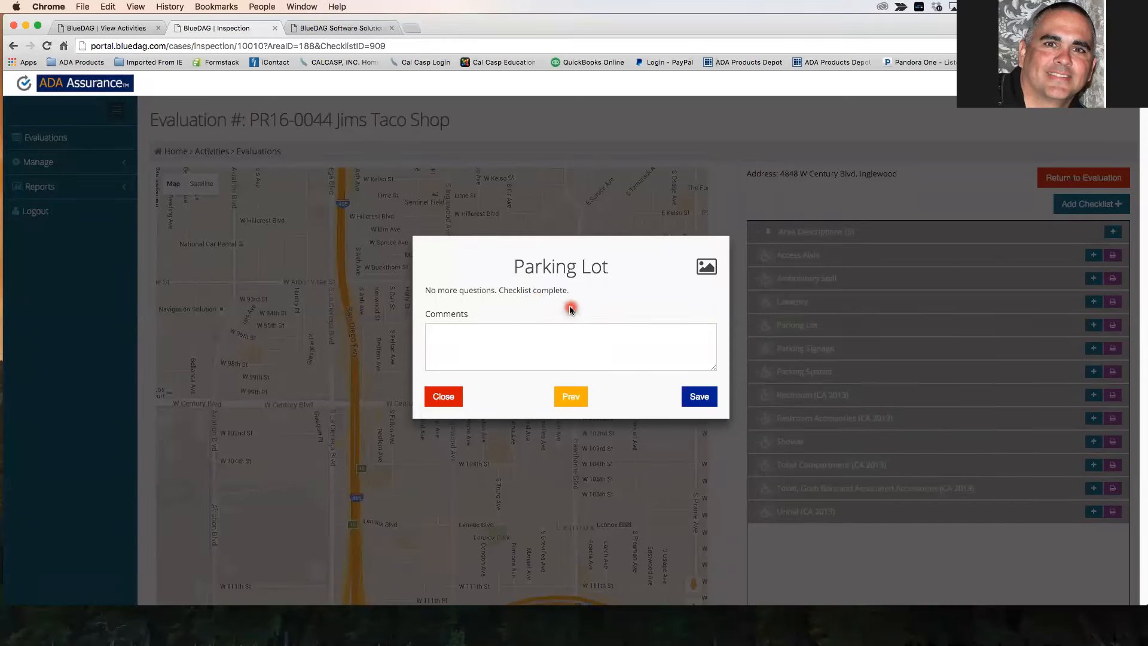
left_click(695, 399)
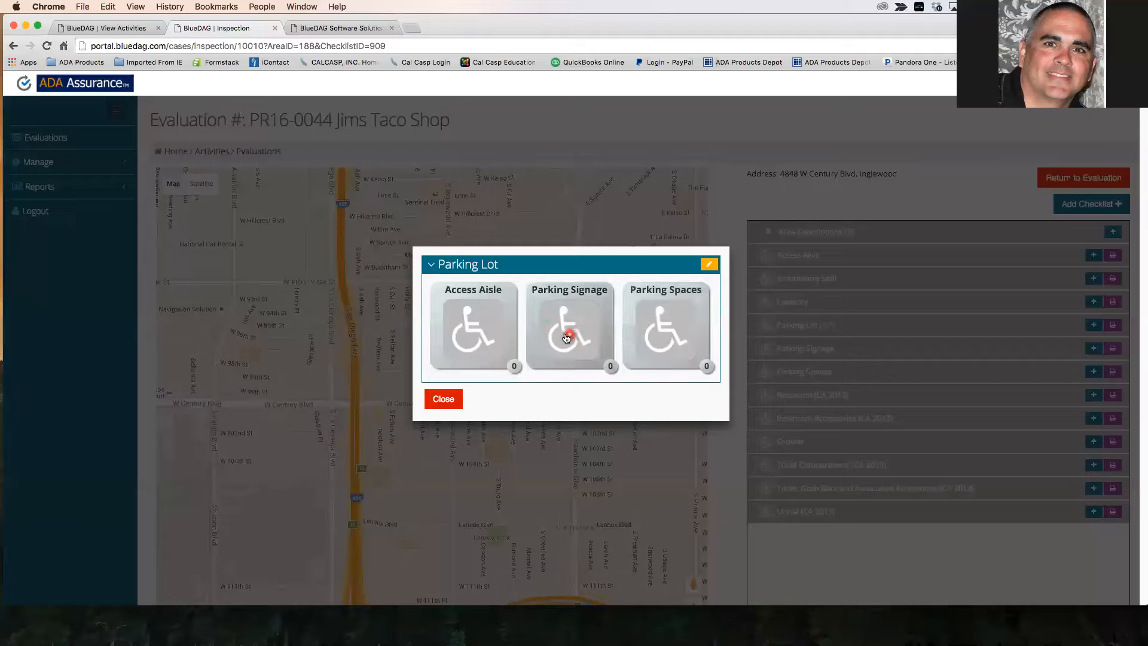
Step: Close the saved checklist, return to the evaluation, and expand Sections A and B in its findings list
left_click(443, 399)
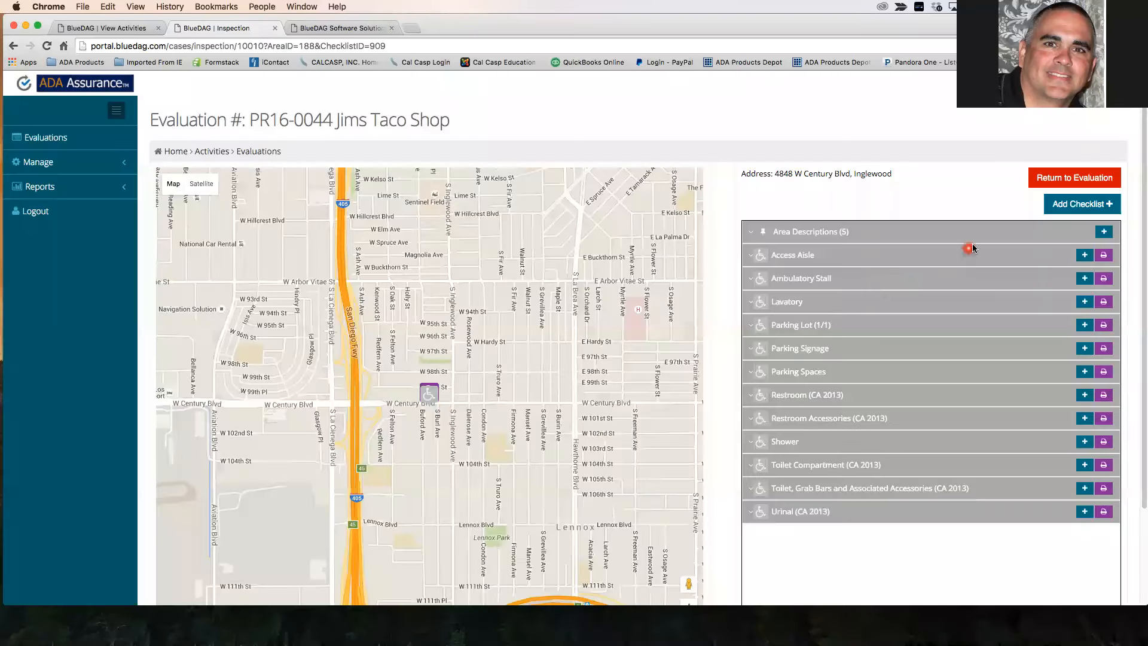
left_click(1075, 178)
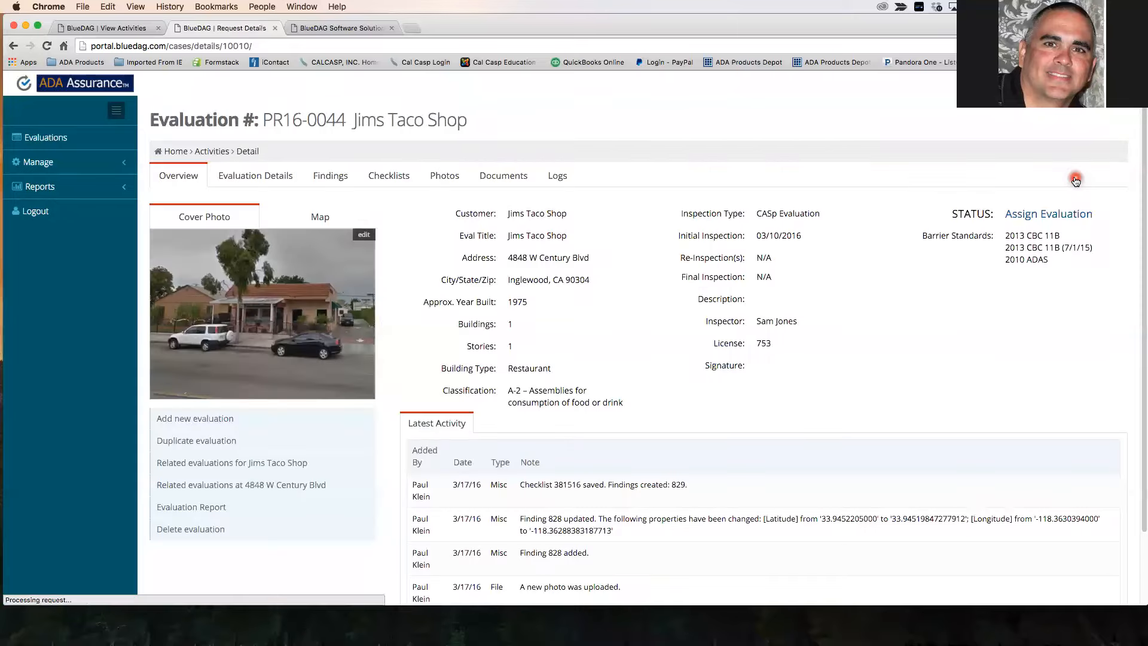
left_click(334, 177)
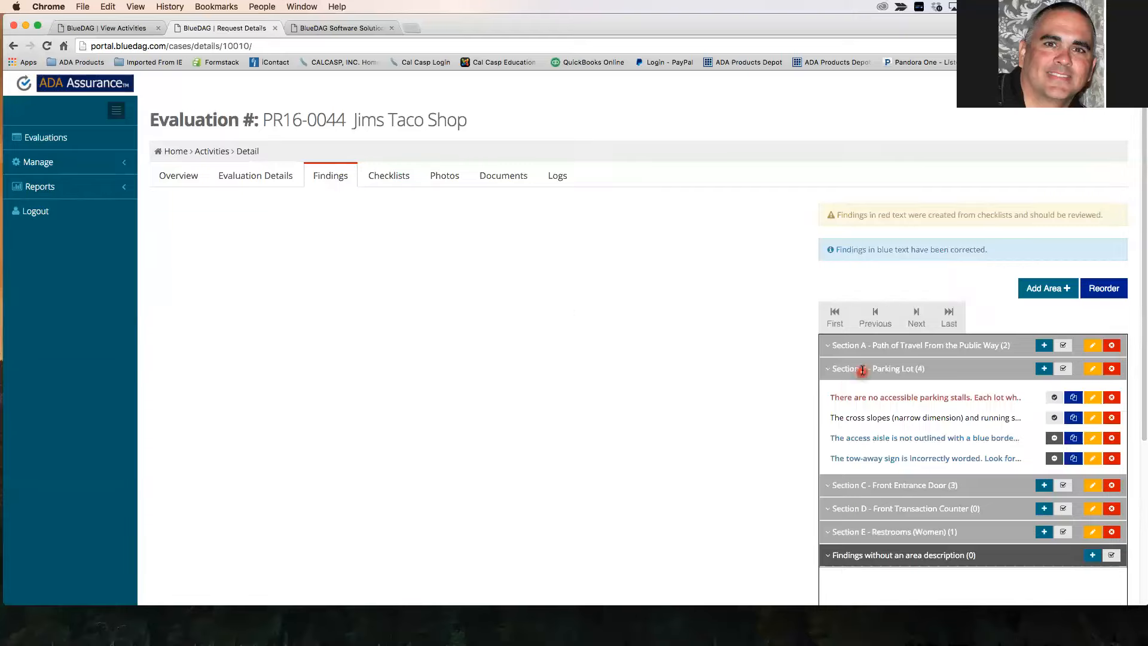
left_click(868, 346)
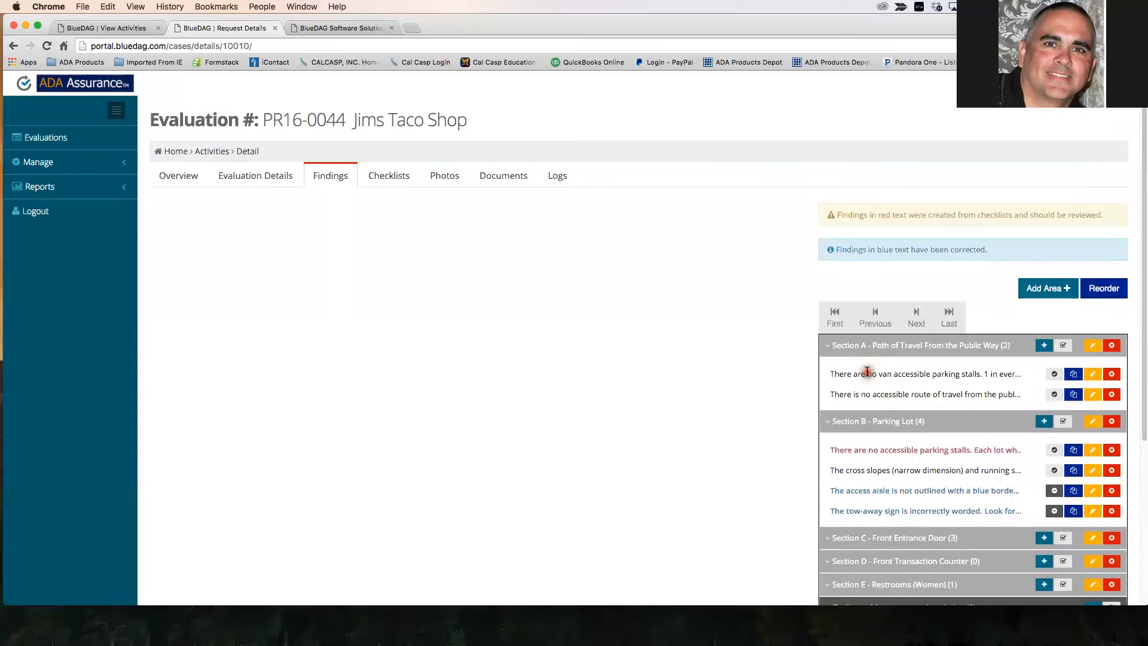
Step: Examine the Section A van stalls finding and the checklist-created Section B finding on missing accessible stalls
left_click(866, 374)
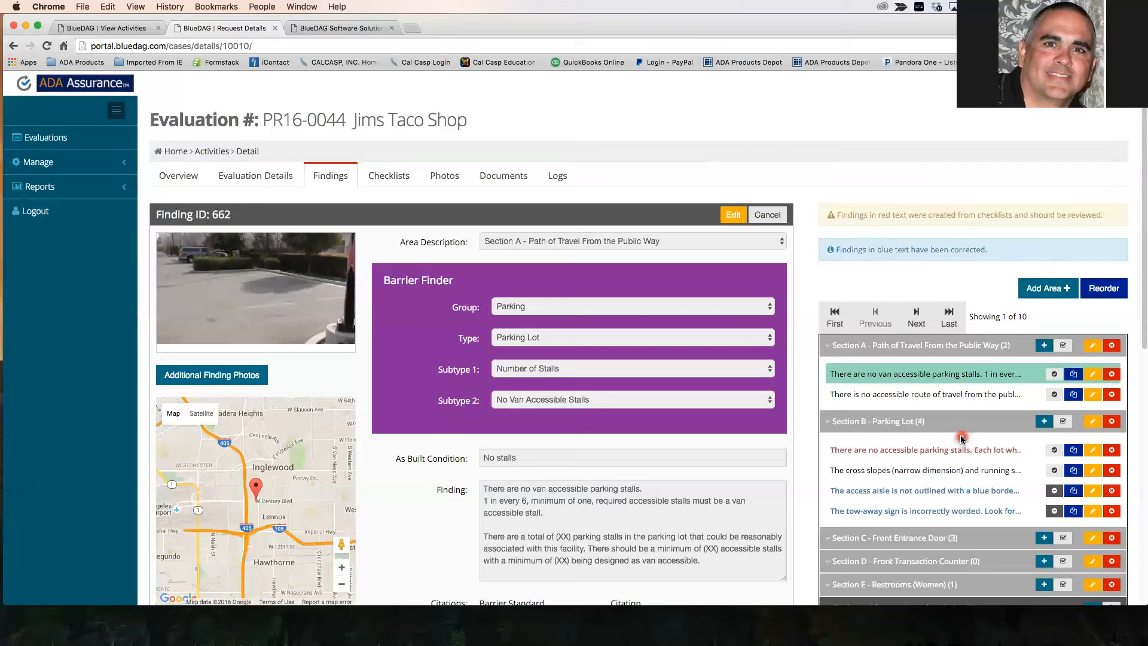
left_click(897, 454)
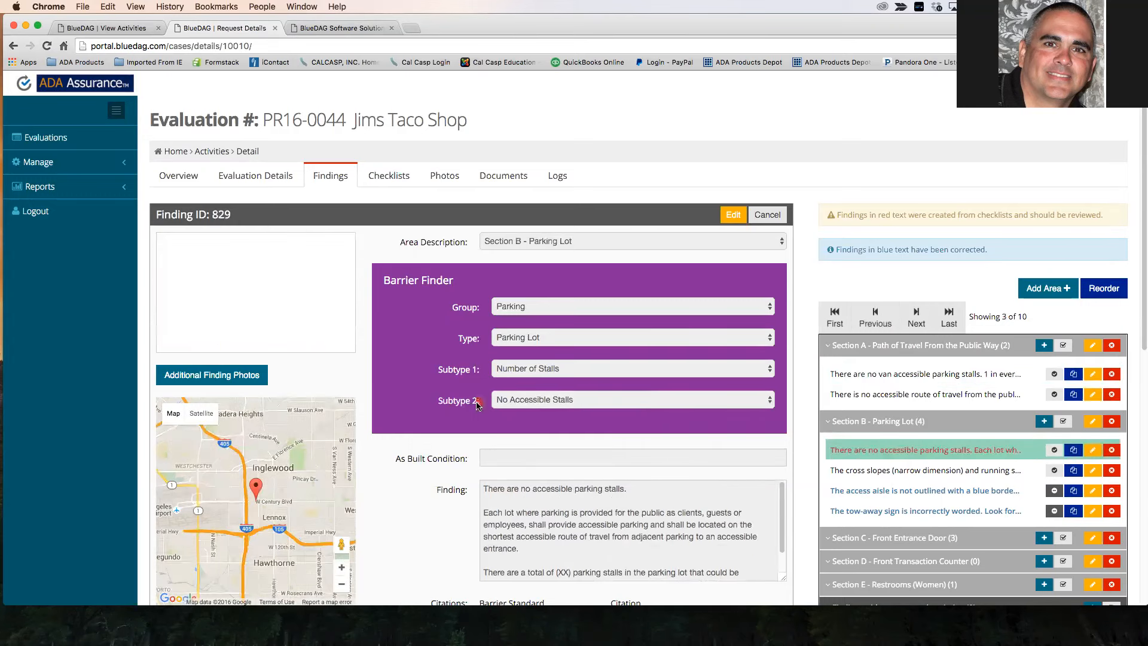
scroll(423, 439, "down", 5)
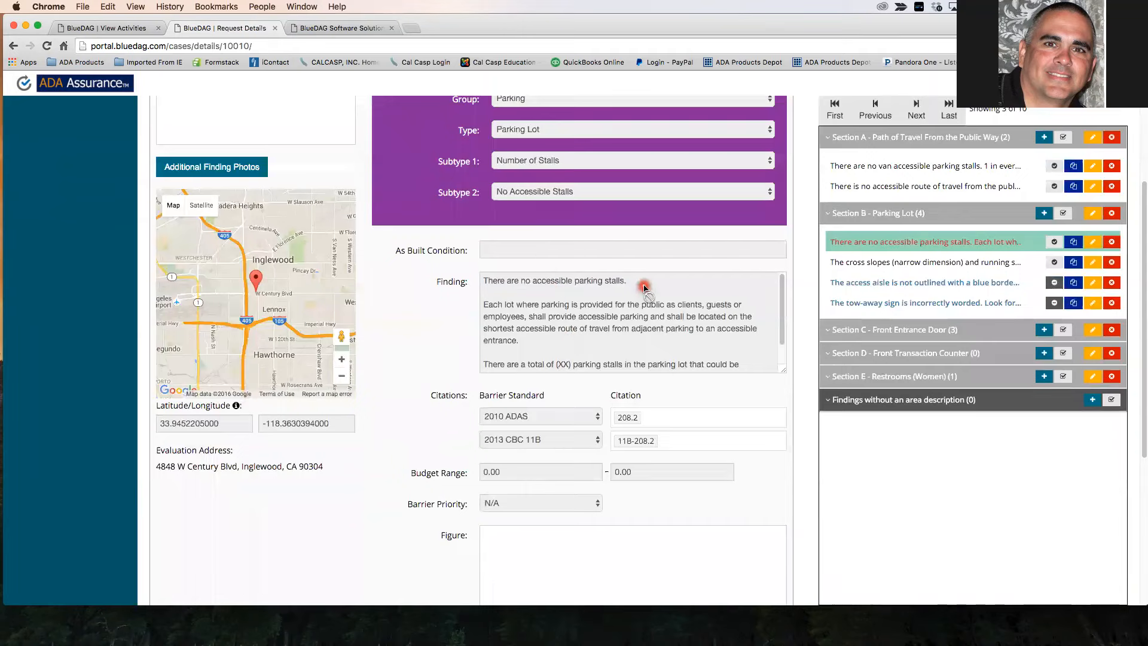
scroll(643, 284, "up", 5)
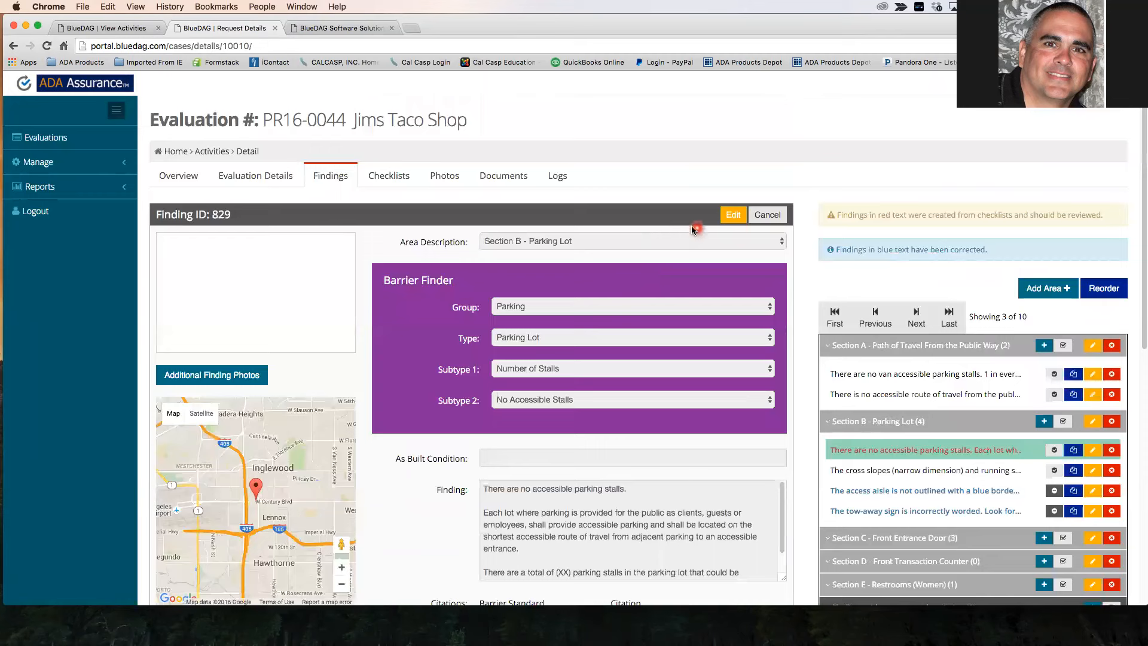
Step: Edit the checklist-created finding's first sentence to read "There are no accessible parking stalls in the back p[parking lot"
left_click(729, 217)
scroll(650, 353, "down", 4)
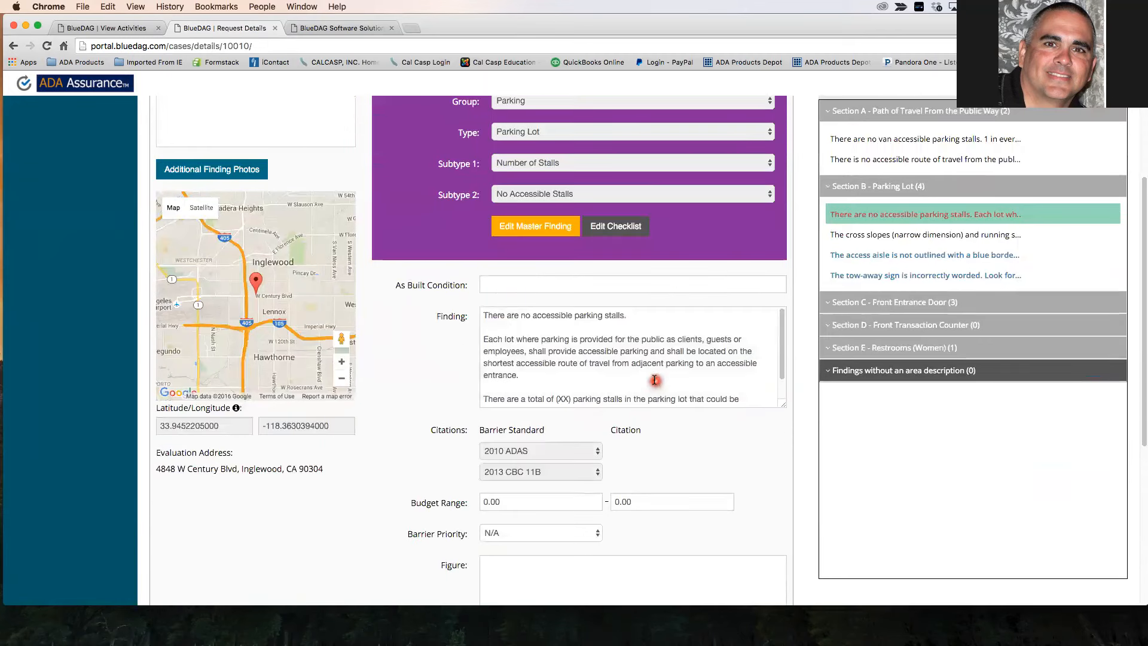
left_click(642, 312)
type("in the back p[arking lot")
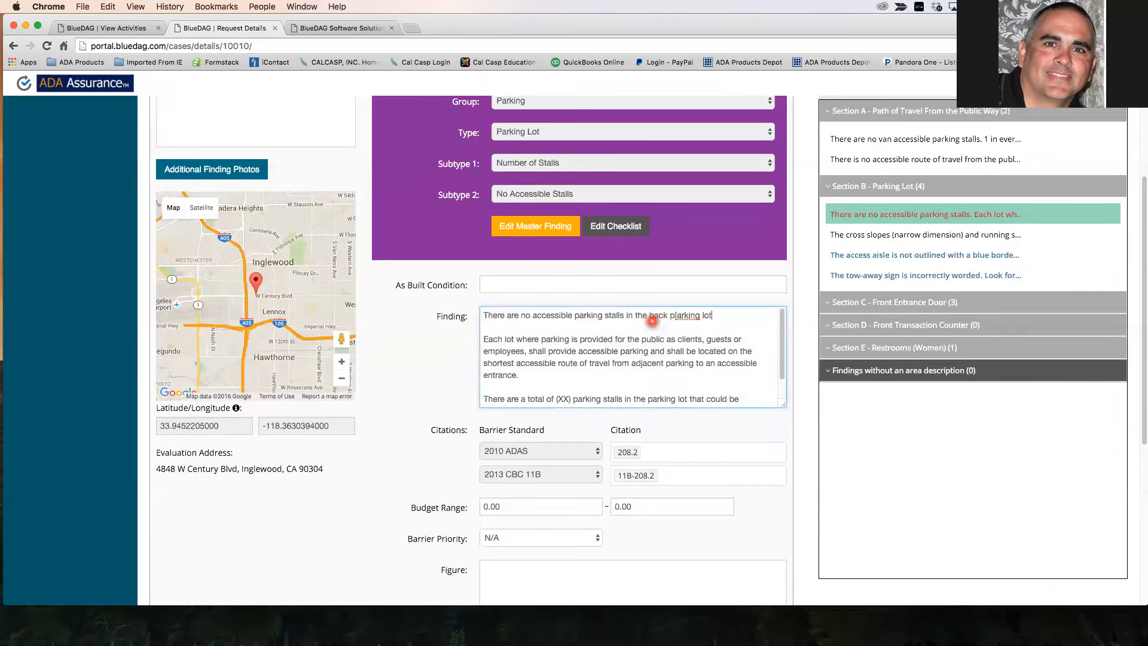
right_click(688, 316)
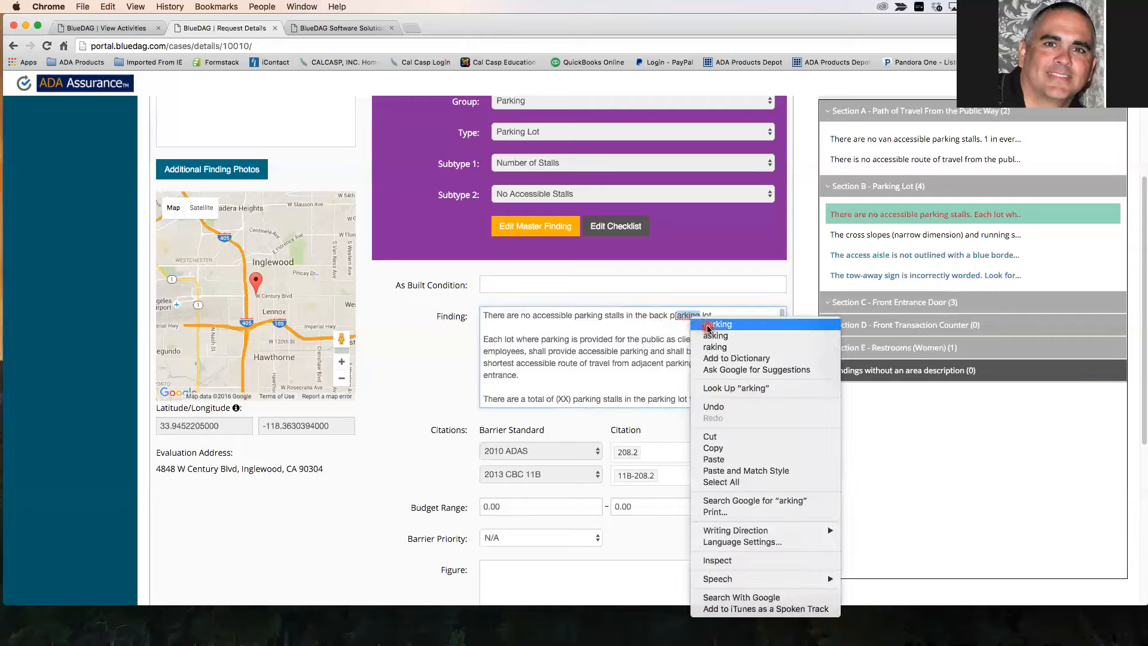
left_click(708, 326)
Step: Set the finding's As Built Condition to "None"
left_click(514, 280)
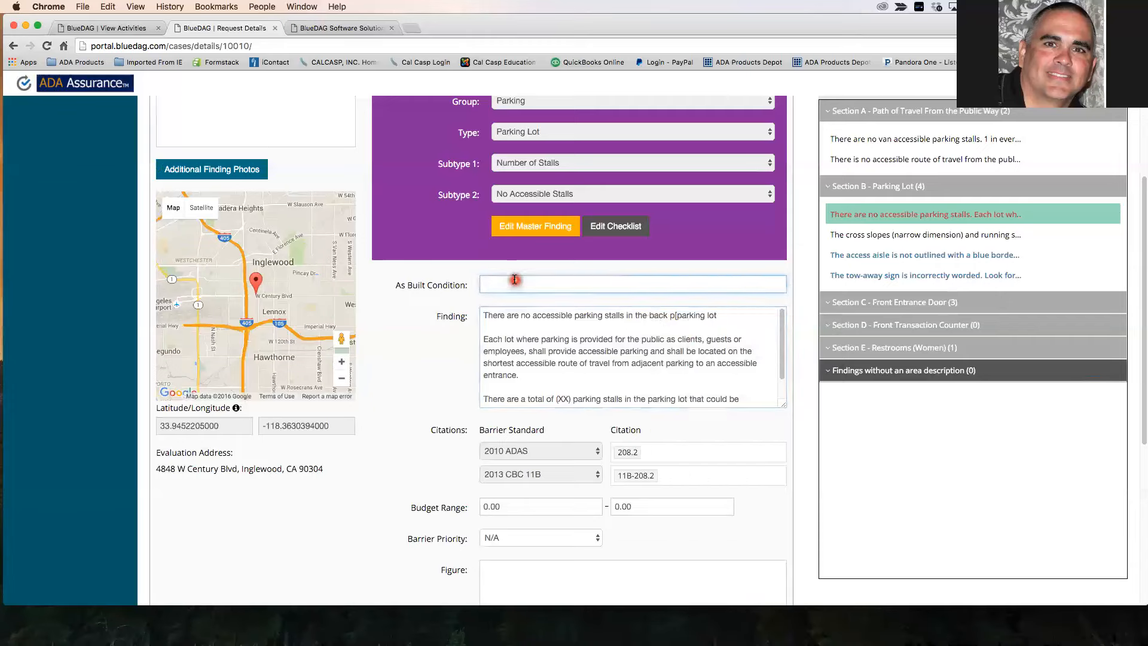
type("None")
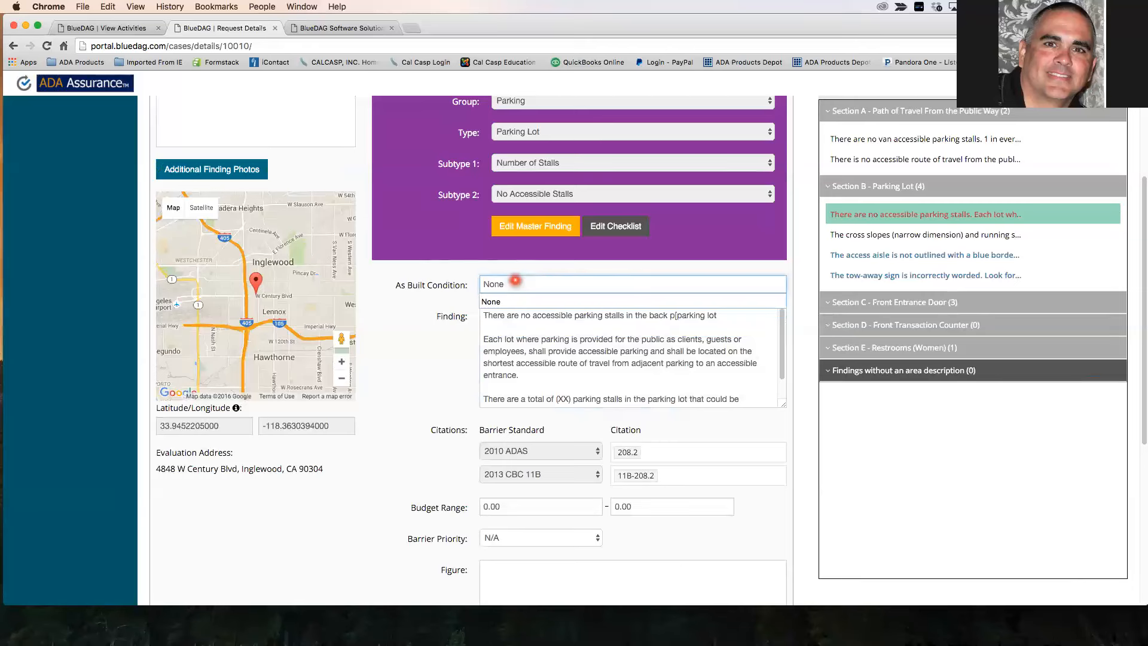
left_click(508, 302)
scroll(541, 341, "up", 3)
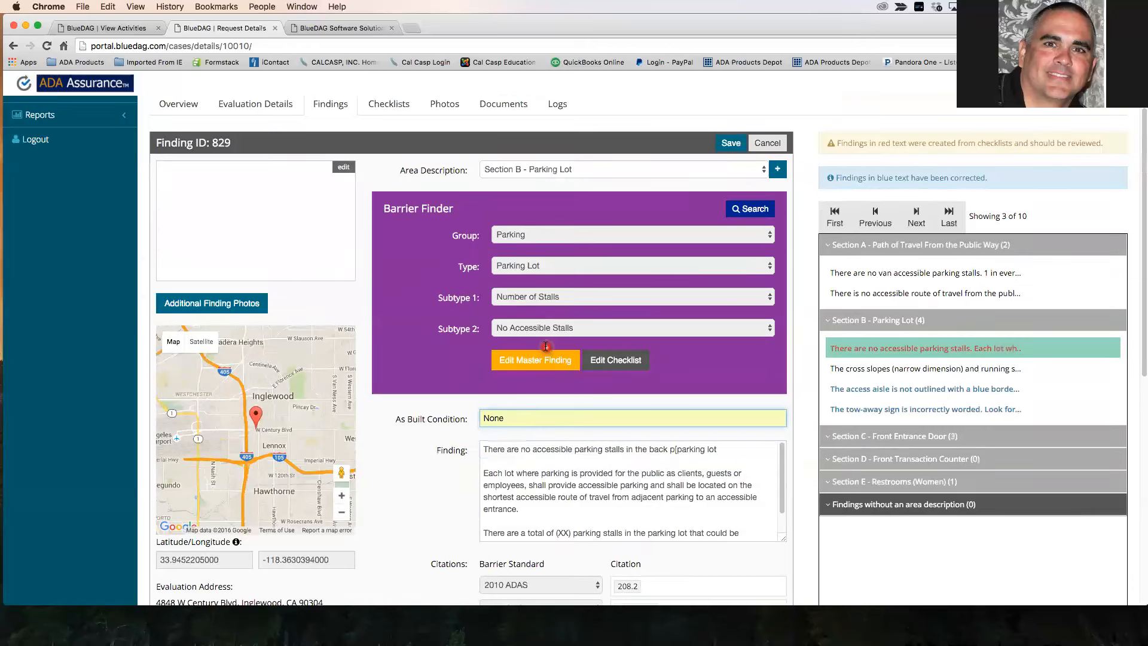
Step: Upload the trash can image as the finding's main photo and save the finding
left_click(312, 235)
left_click(342, 176)
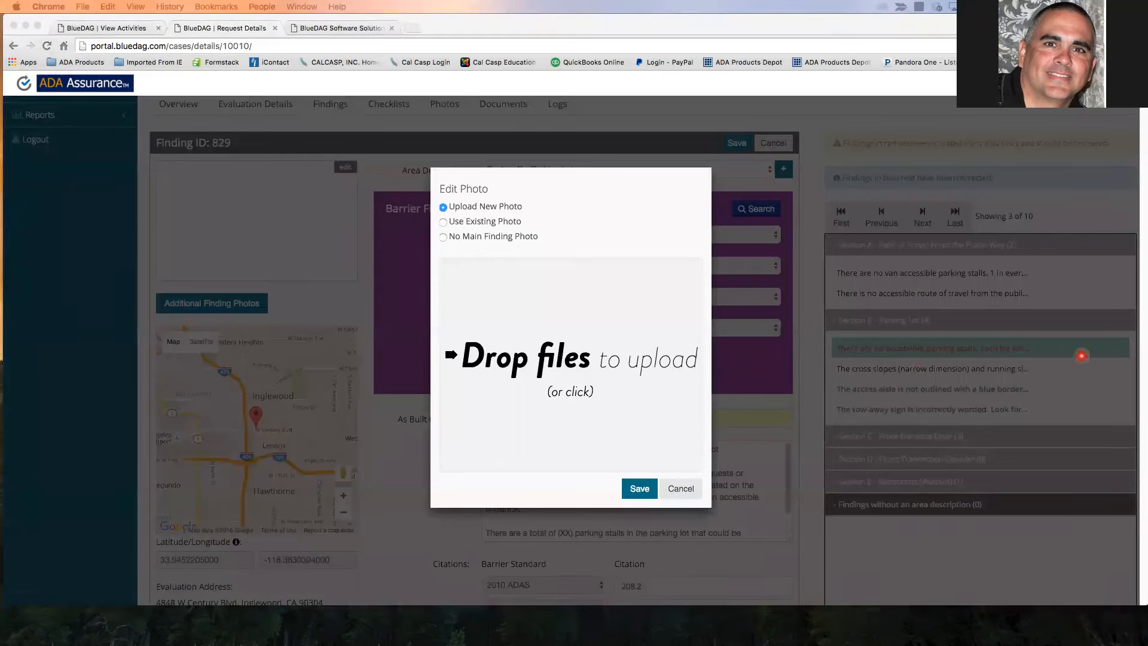
left_click_drag(1081, 356, 538, 335)
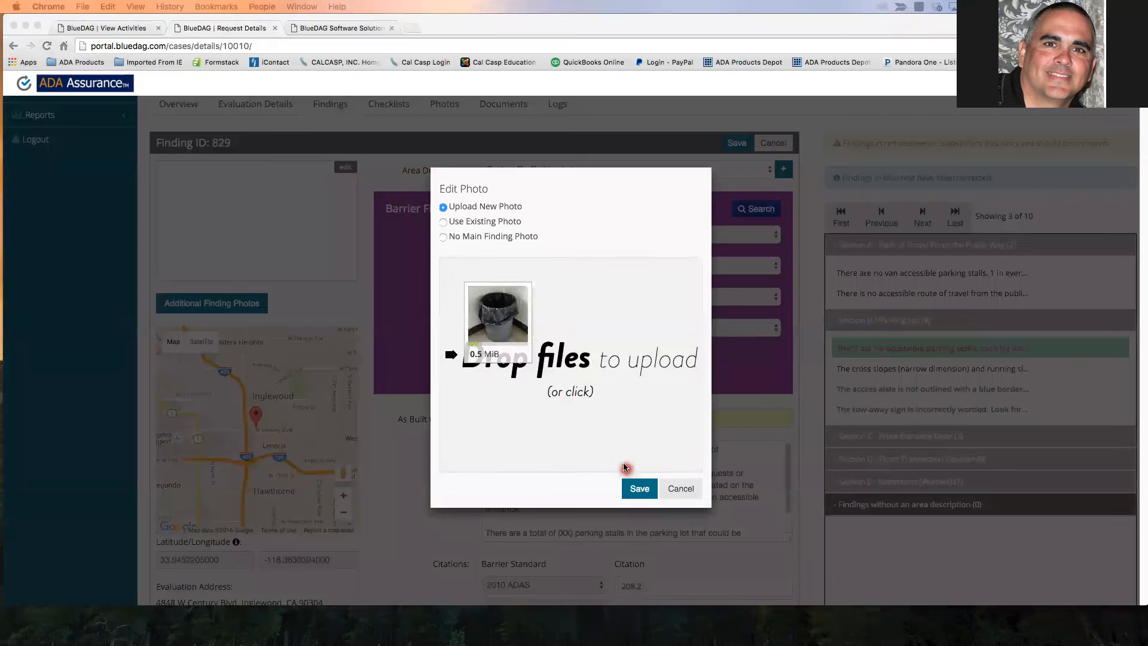
left_click(639, 488)
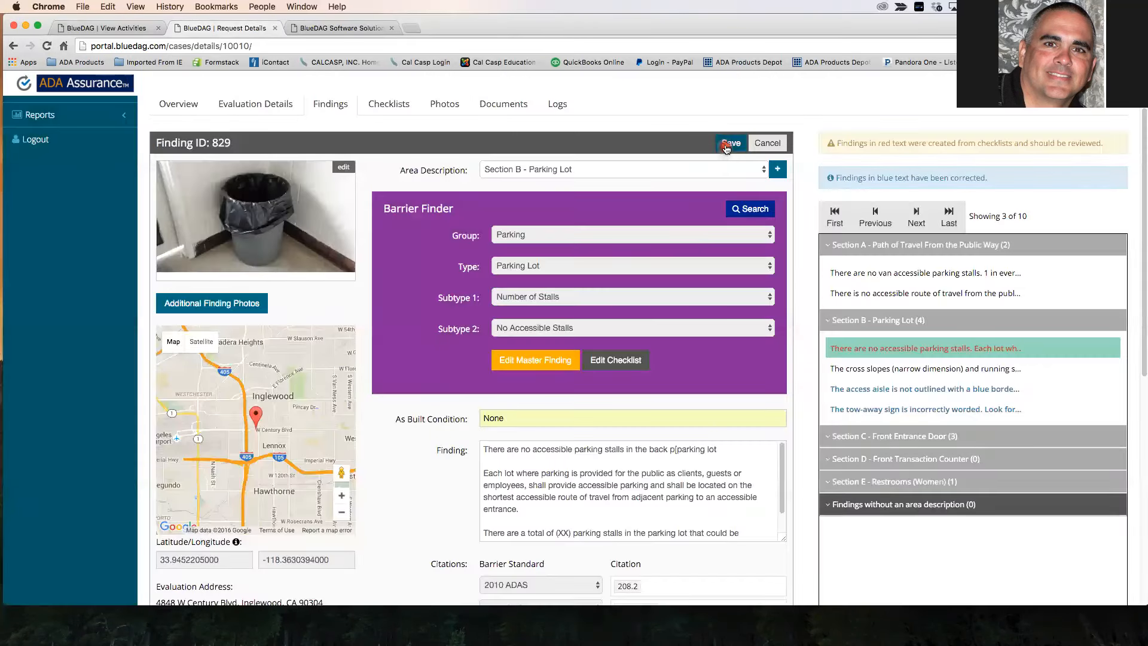
left_click(737, 143)
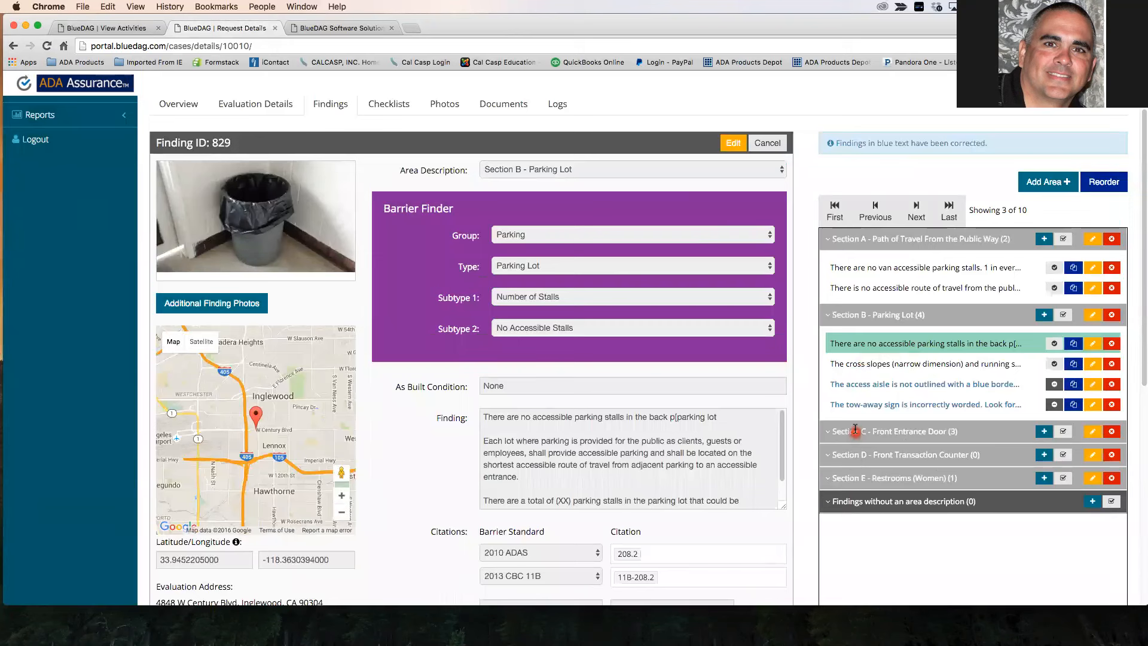
Step: Review the saved parking stalls finding, including its description text, citations, budget range and priority
scroll(860, 373, "down", 3)
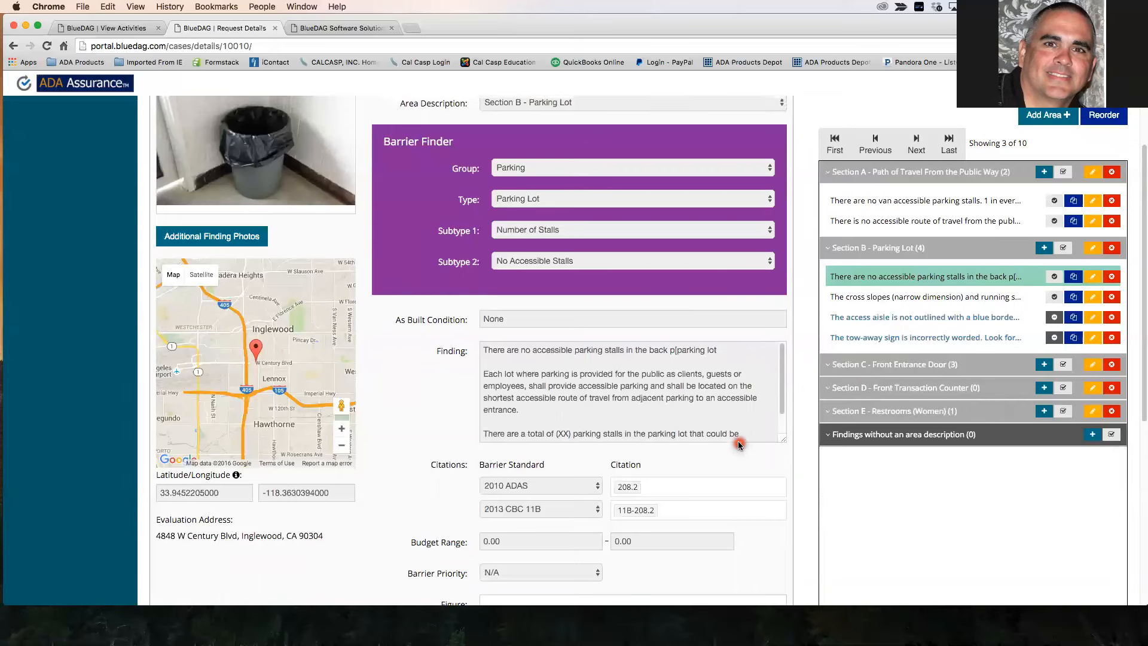
scroll(738, 440, "up", 5)
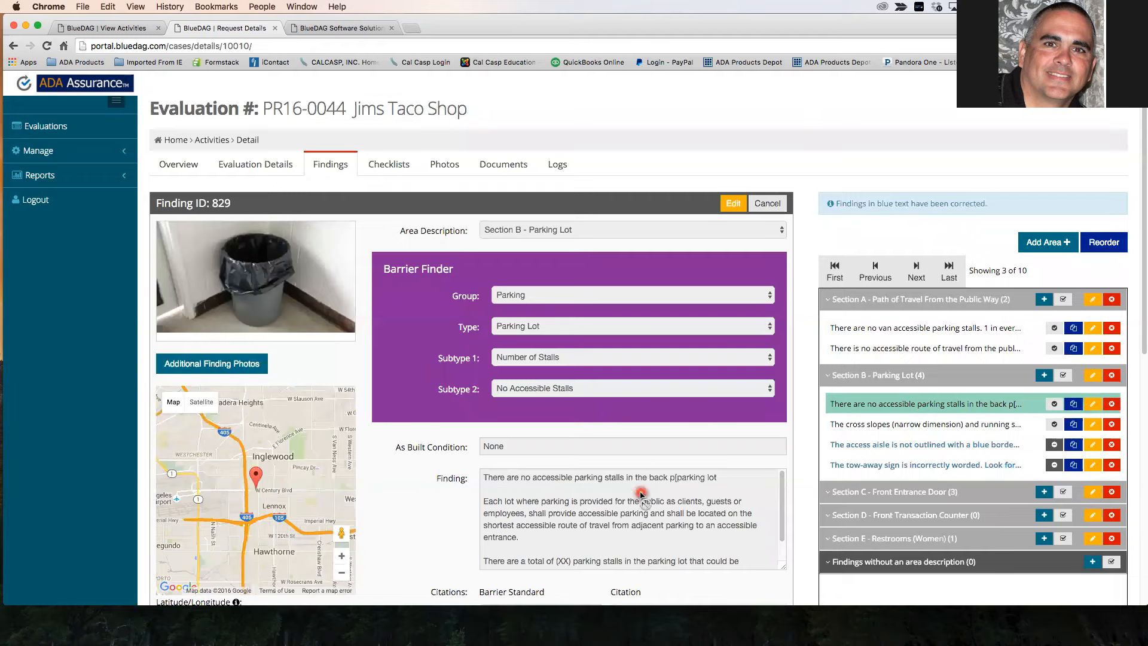
scroll(568, 500, "down", 6)
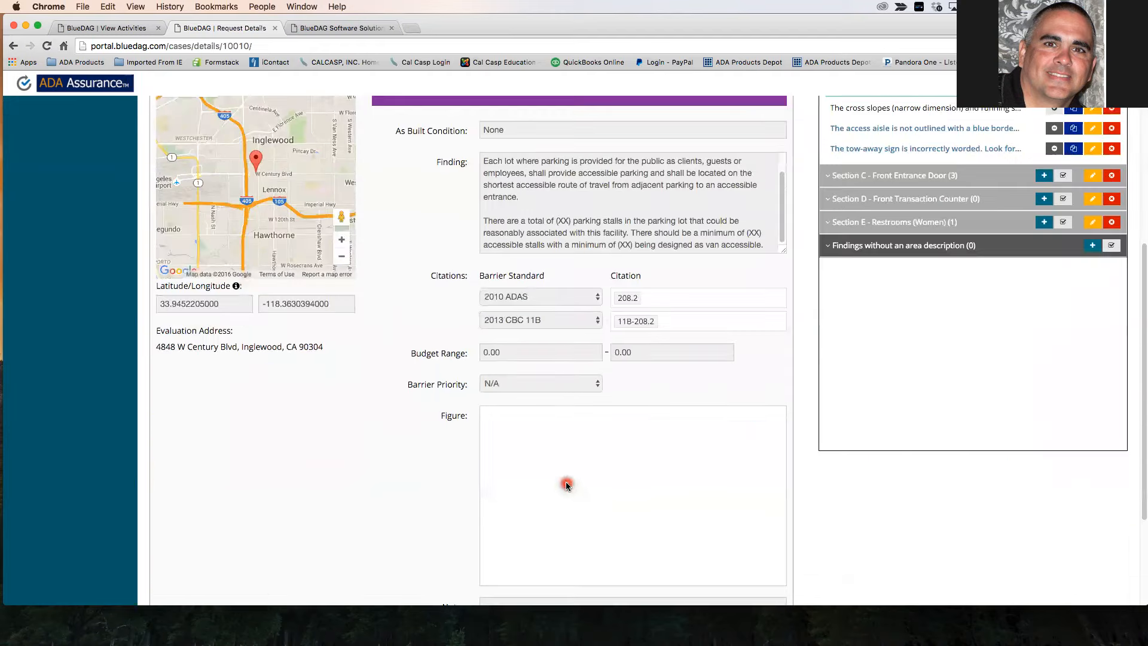
scroll(576, 270, "up", 3)
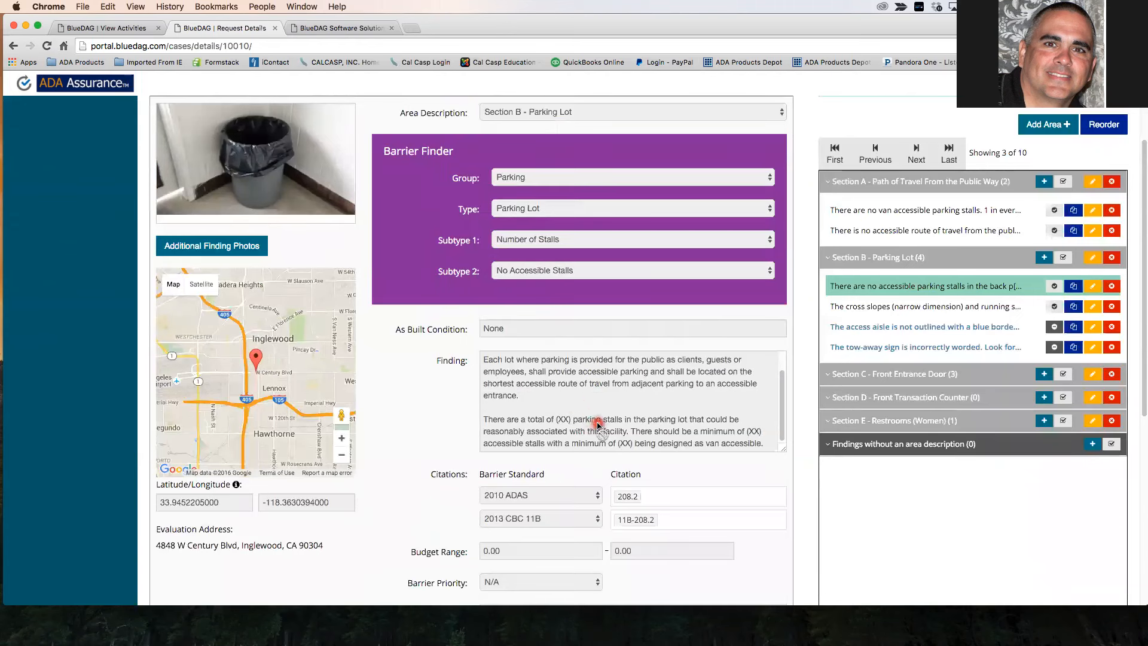
Step: Return to the Jims Taco Shop evaluation's overview and open its Evaluation Report form
scroll(586, 415, "up", 5)
left_click(184, 138)
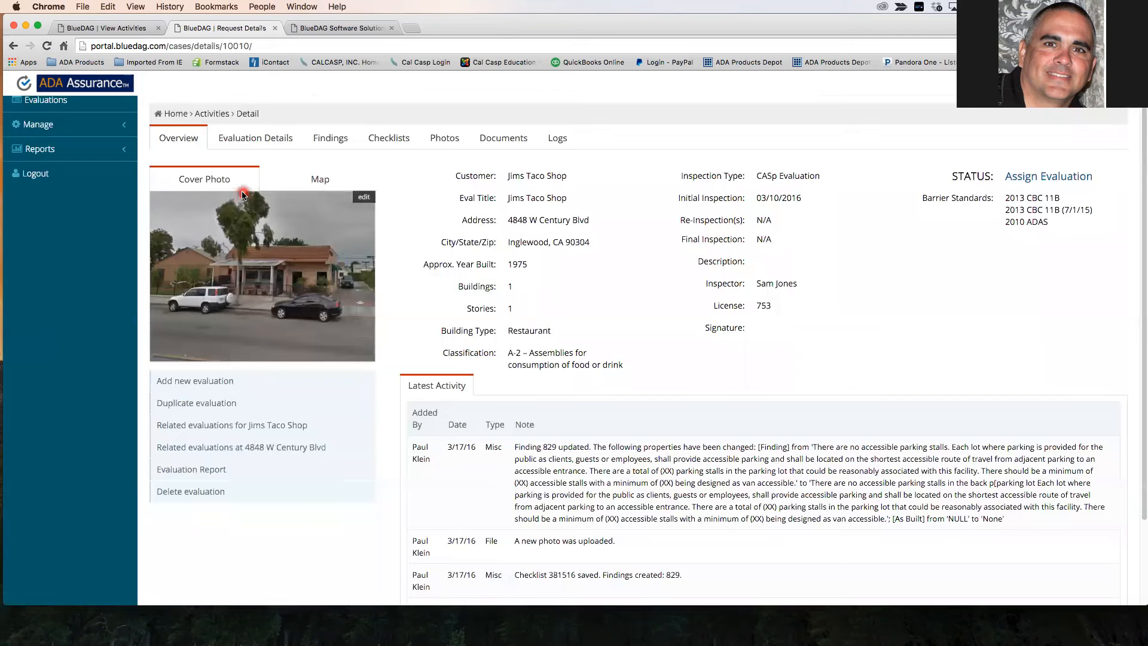
left_click(341, 138)
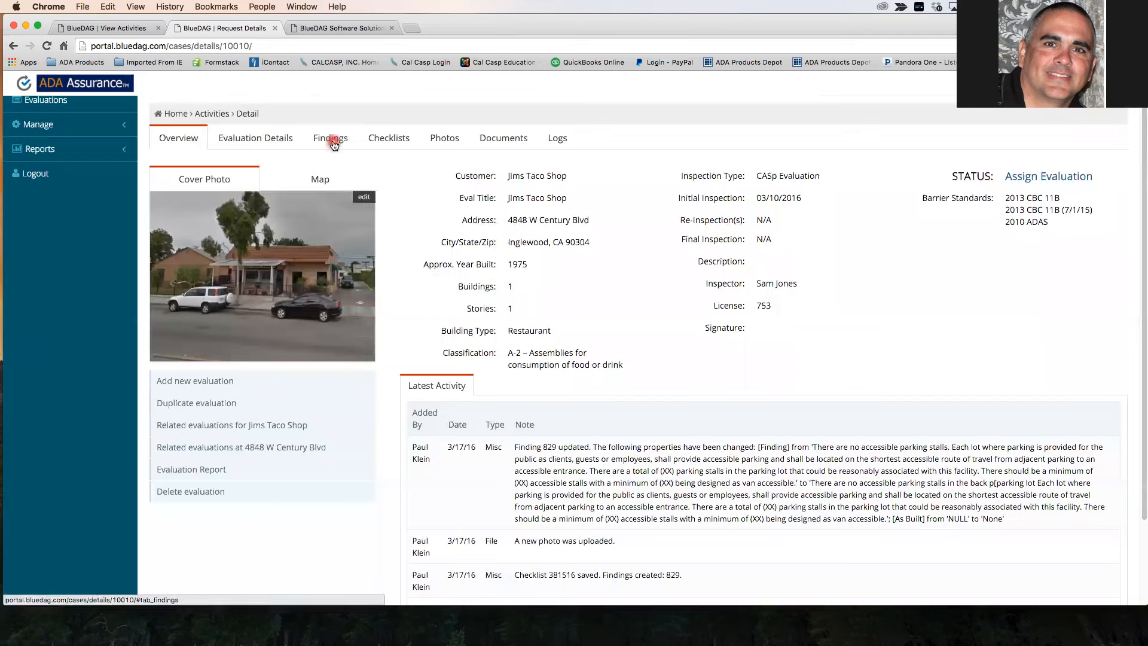
left_click(211, 145)
left_click(182, 139)
left_click(186, 470)
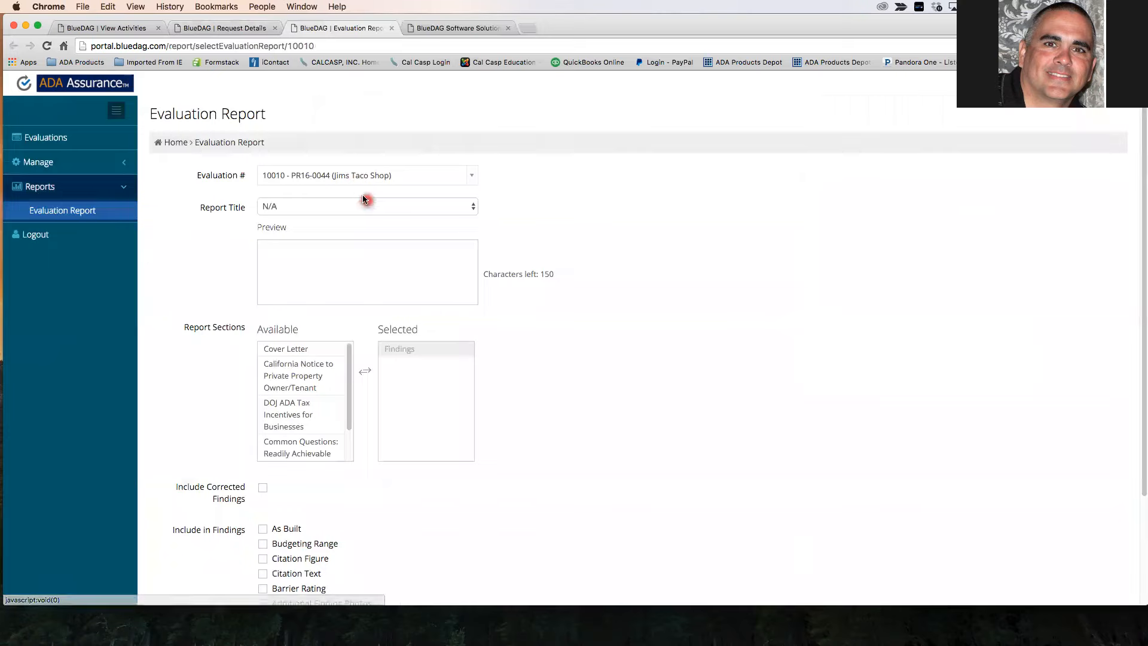
Step: Set the report title to California and replace "California Building Code" in its text with the presenter's first name and "Is Great!!"
left_click(458, 212)
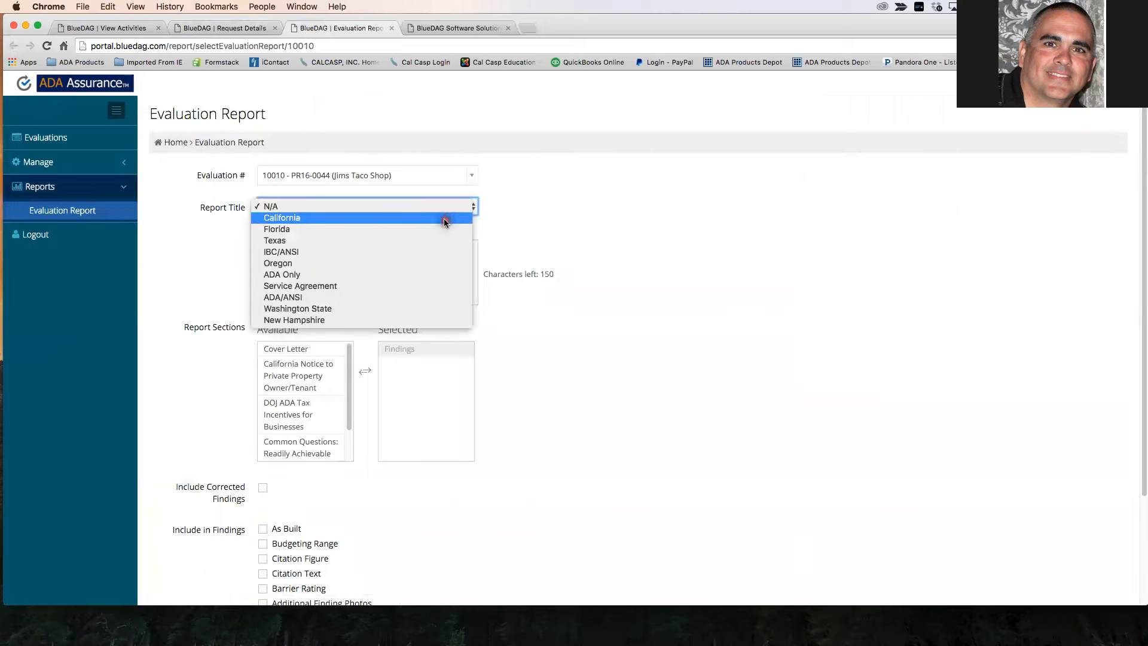
left_click(444, 218)
left_click_drag(445, 277, 345, 273)
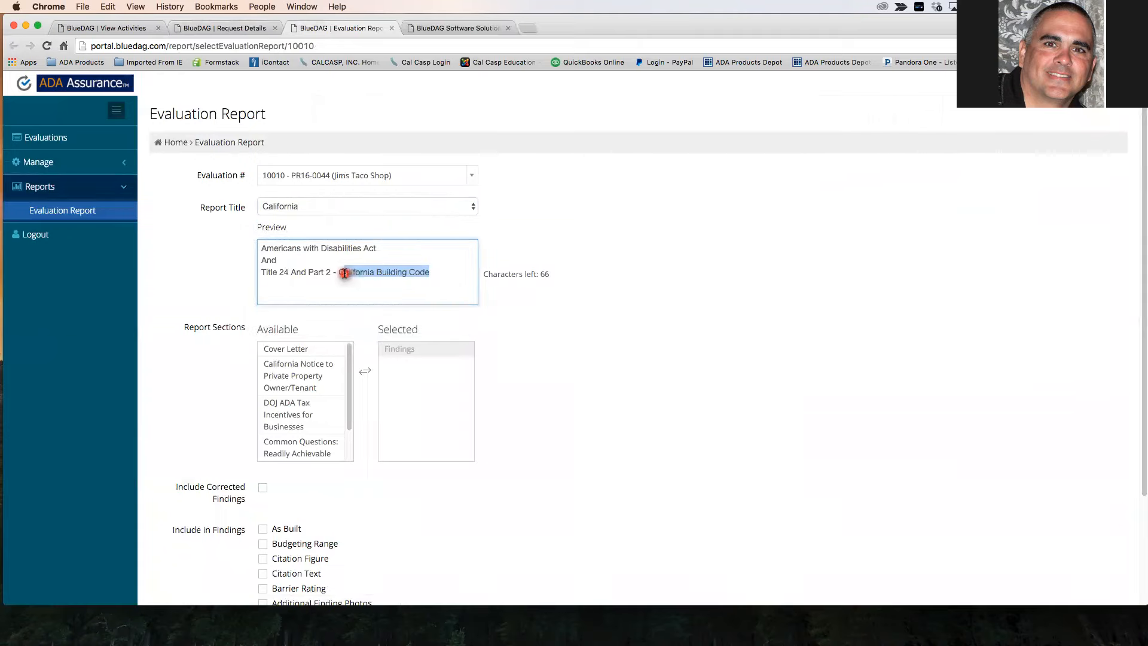
key("BackSpace")
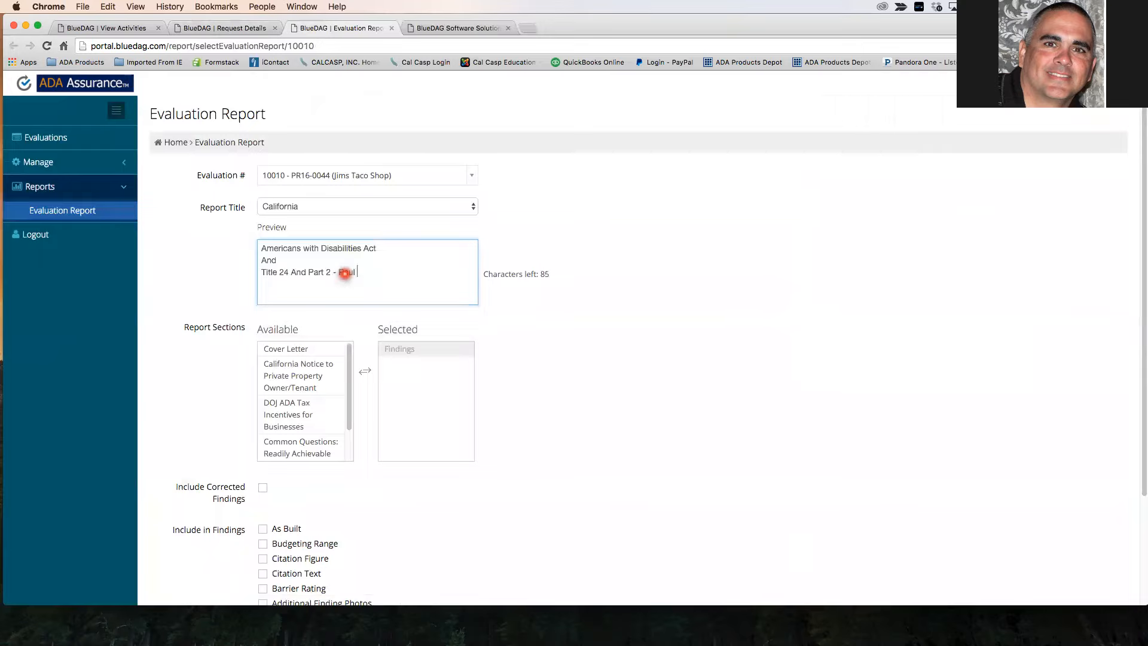
type("Paul Is Great!!")
Step: Add Cover Letter, California Notice, DOJ ADA Tax Incentives, Common Questions and Estimated Time-Line to the selected report sections
left_click(305, 355)
left_click(198, 349)
left_click(280, 350)
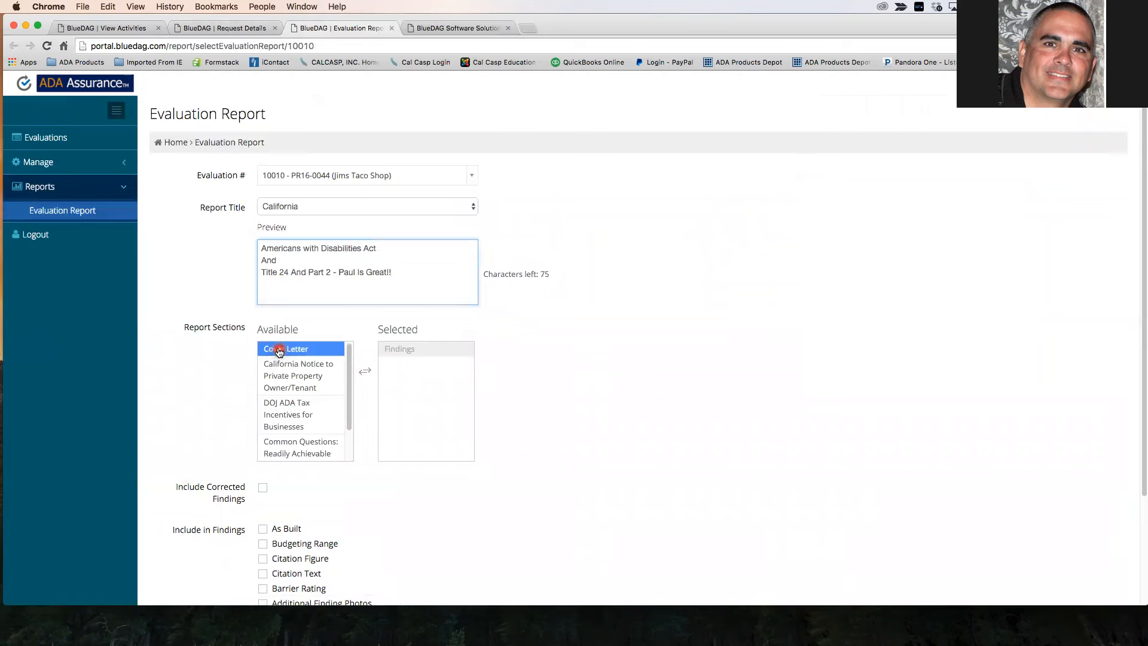
double_click(279, 351)
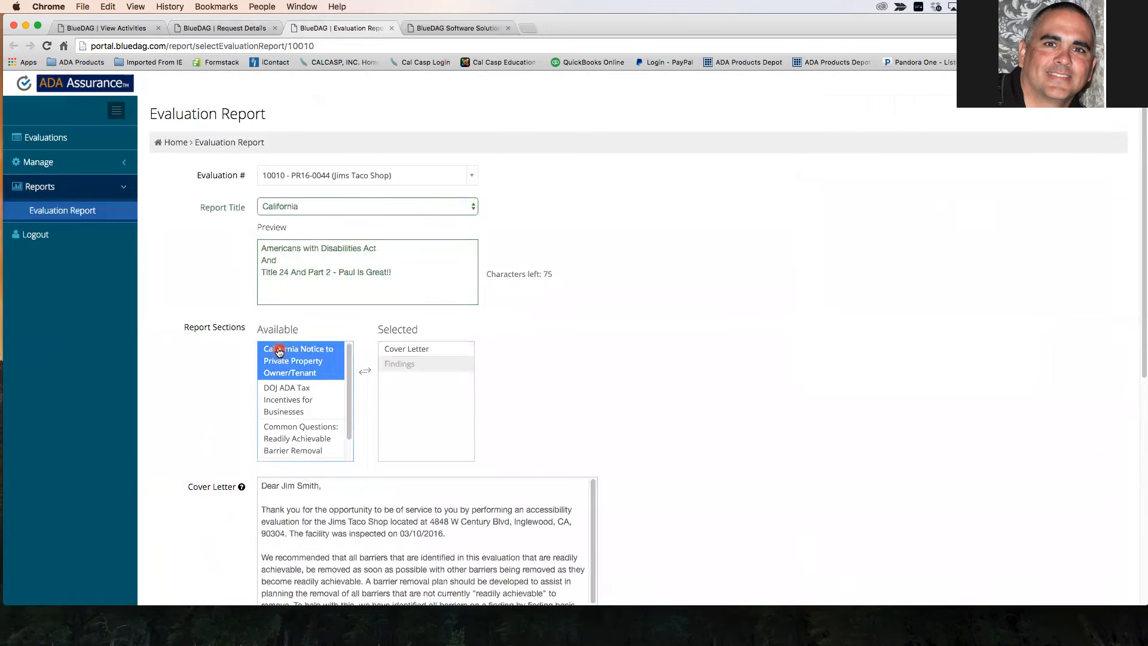
left_click(318, 520)
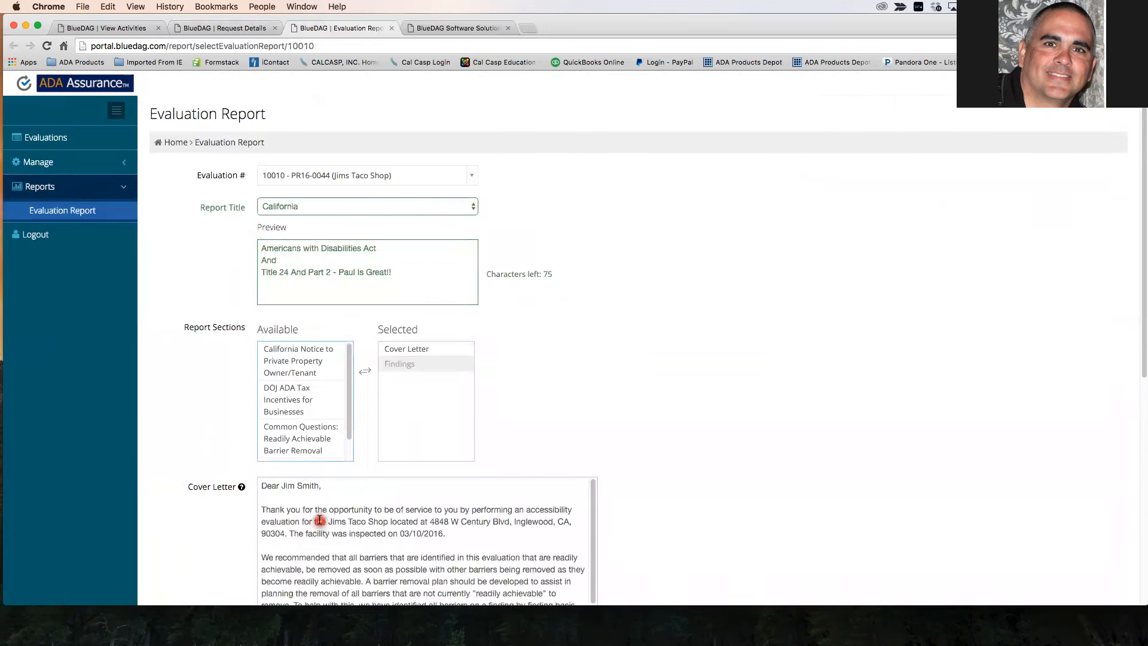
left_click(305, 399)
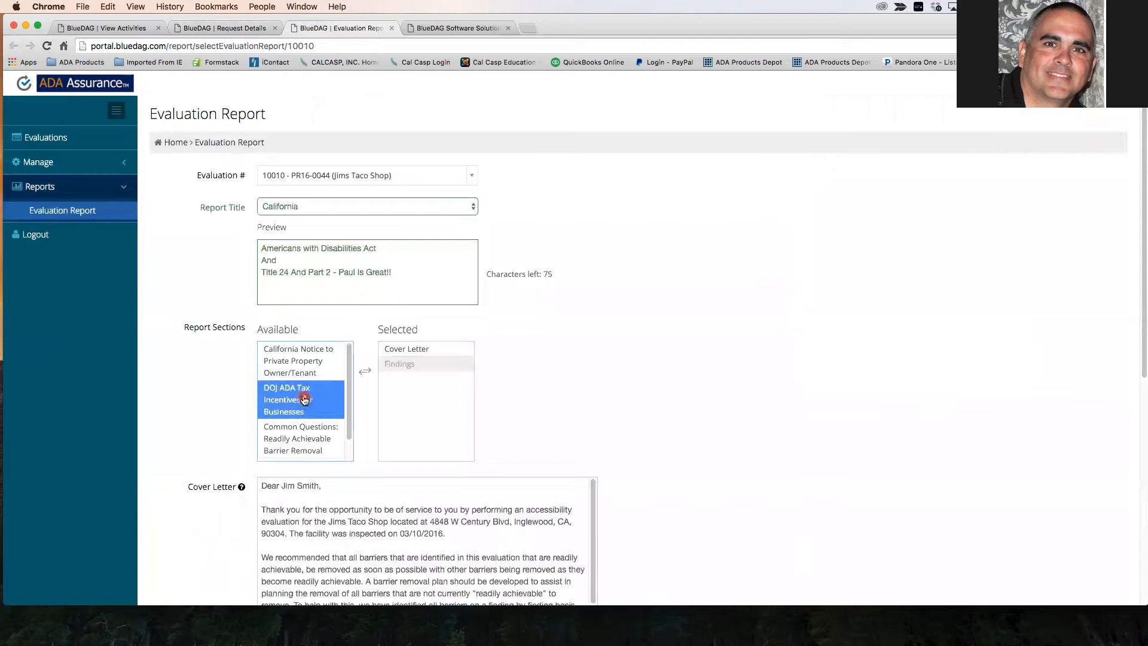
left_click(303, 364)
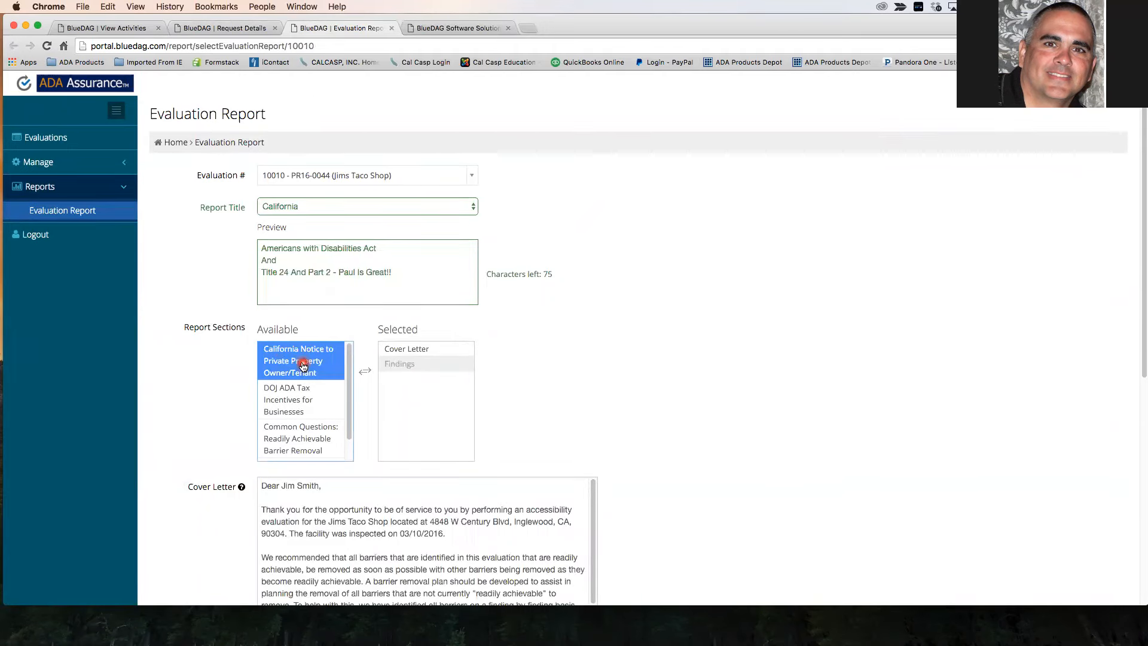
double_click(303, 366)
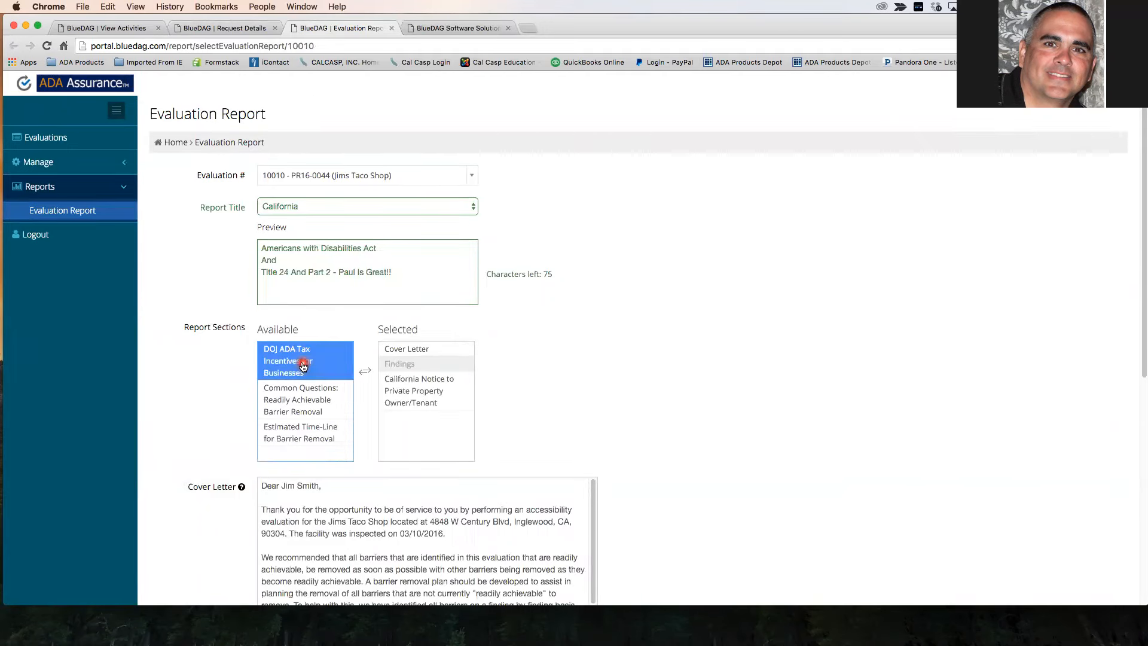
double_click(301, 369)
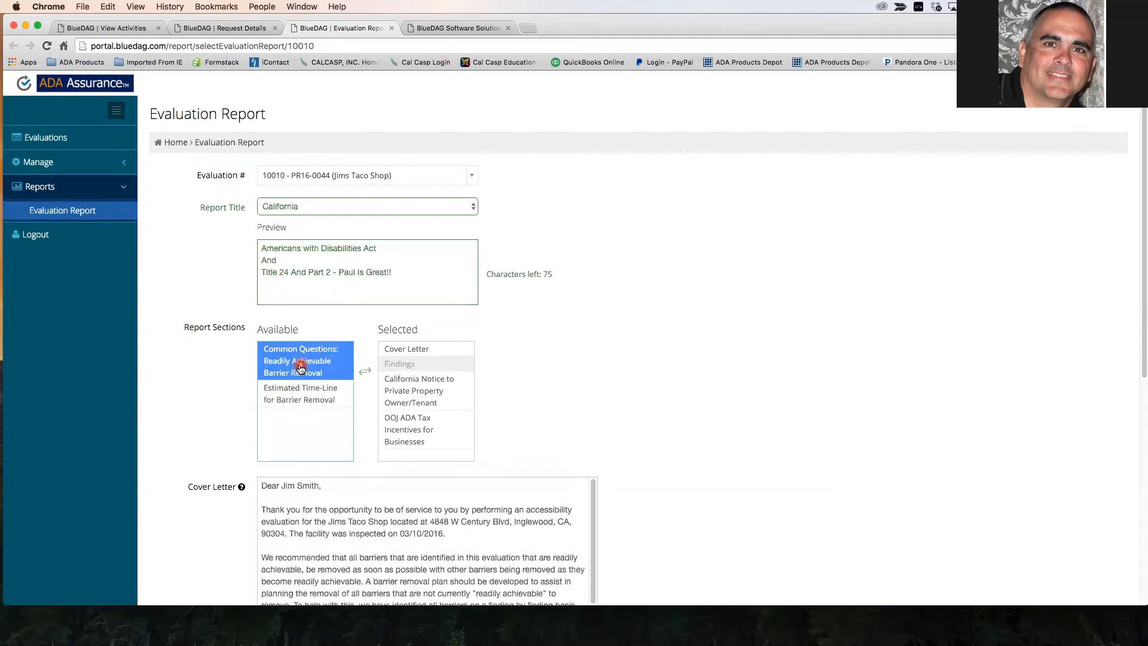
double_click(300, 368)
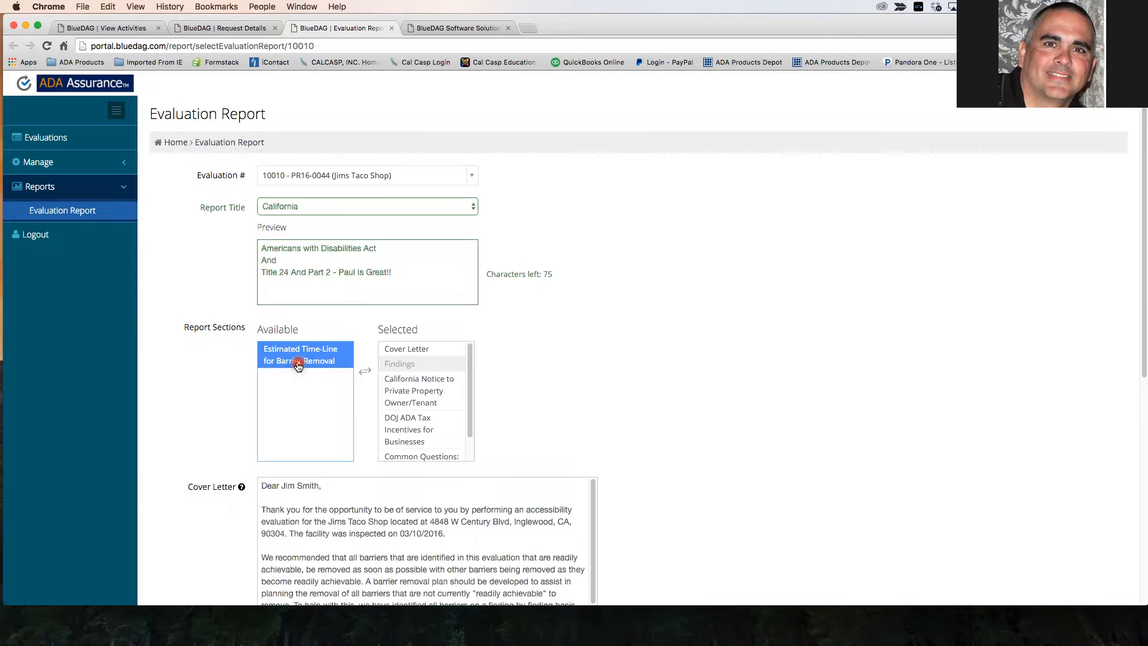
left_click_drag(298, 366, 474, 378)
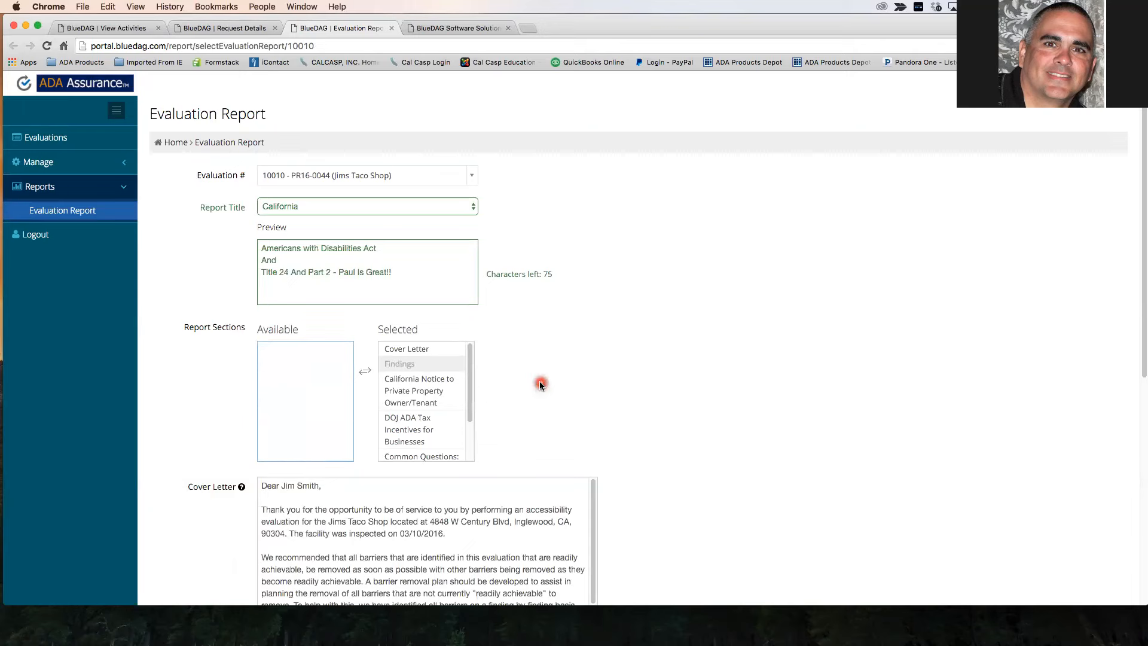
Step: Overwrite the cover letter's second paragraph from within "achievable" up to "identified all barriers" with the filler text "asdfgla;ldfhj;sldfkjg;slkjfg;lfkjg"
scroll(538, 380, "down", 8)
scroll(430, 399, "up", 1)
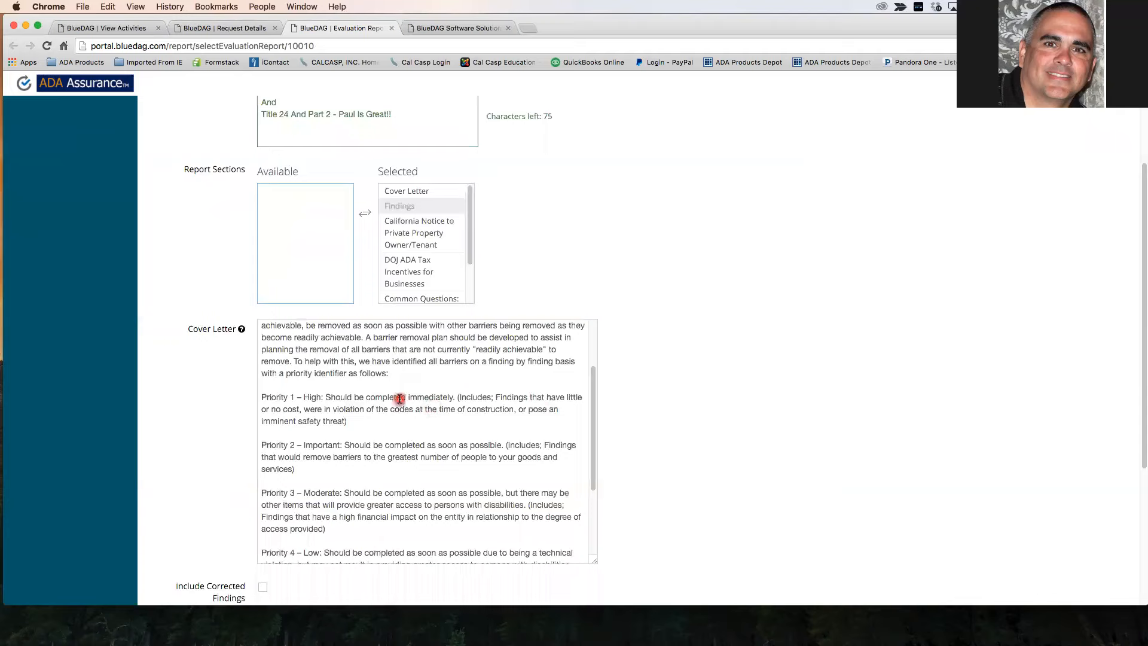
scroll(396, 405, "up", 1)
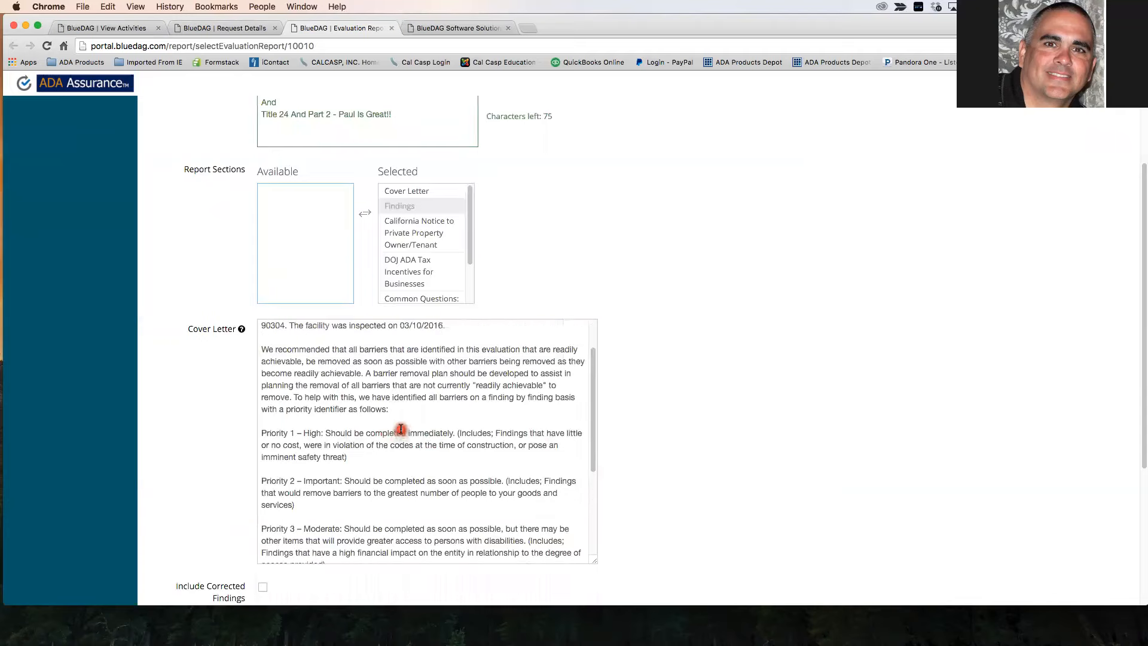
left_click(376, 386)
left_click_drag(392, 396, 376, 395)
left_click(270, 361, "shift")
type("asdfgla;ldfhj;sldfkjg;s")
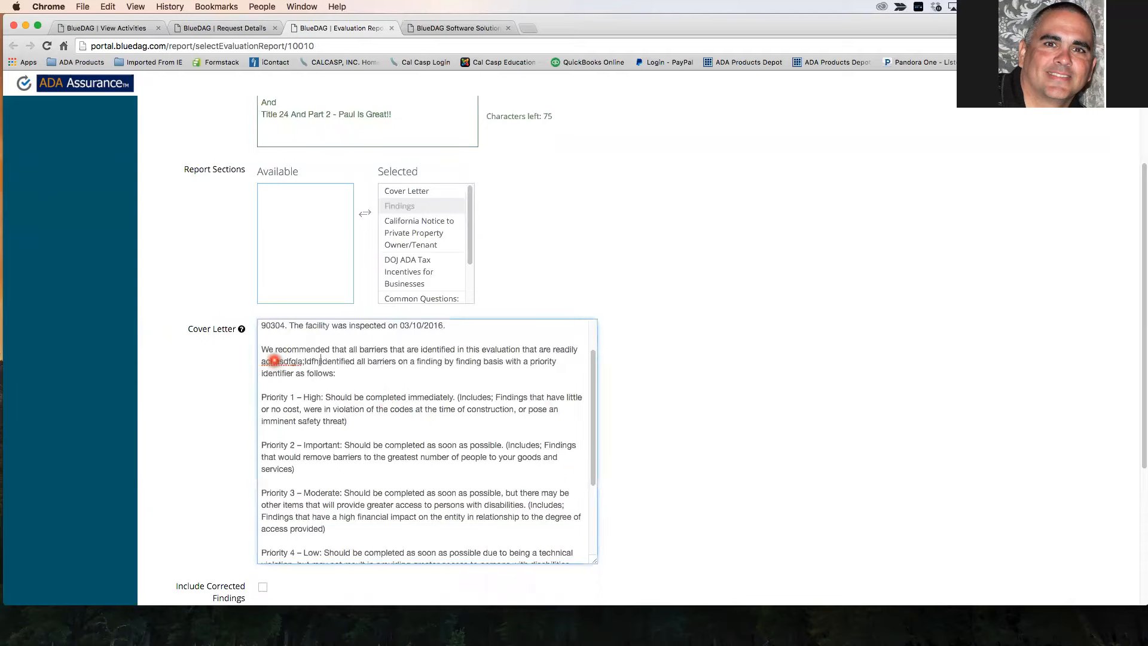
type("lkjfg;lfkjg")
key("Return")
key("Return")
type("dfgj")
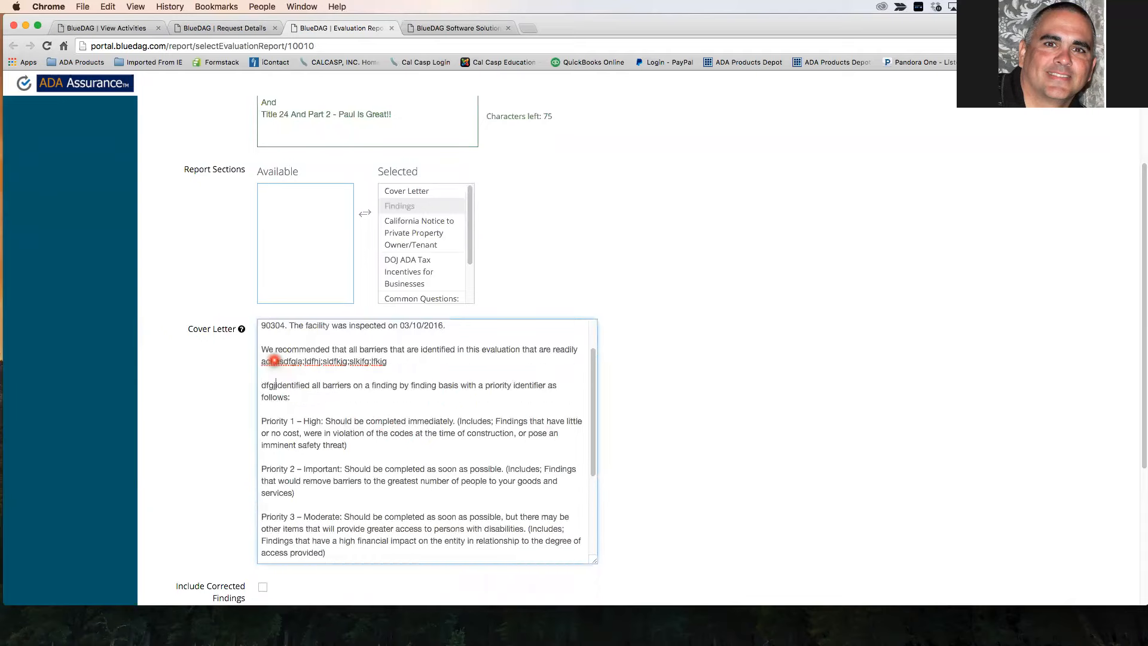
key("BackSpace")
key("BackSpace")
key("BackSpace")
key("BackSpace")
key("BackSpace")
key("BackSpace")
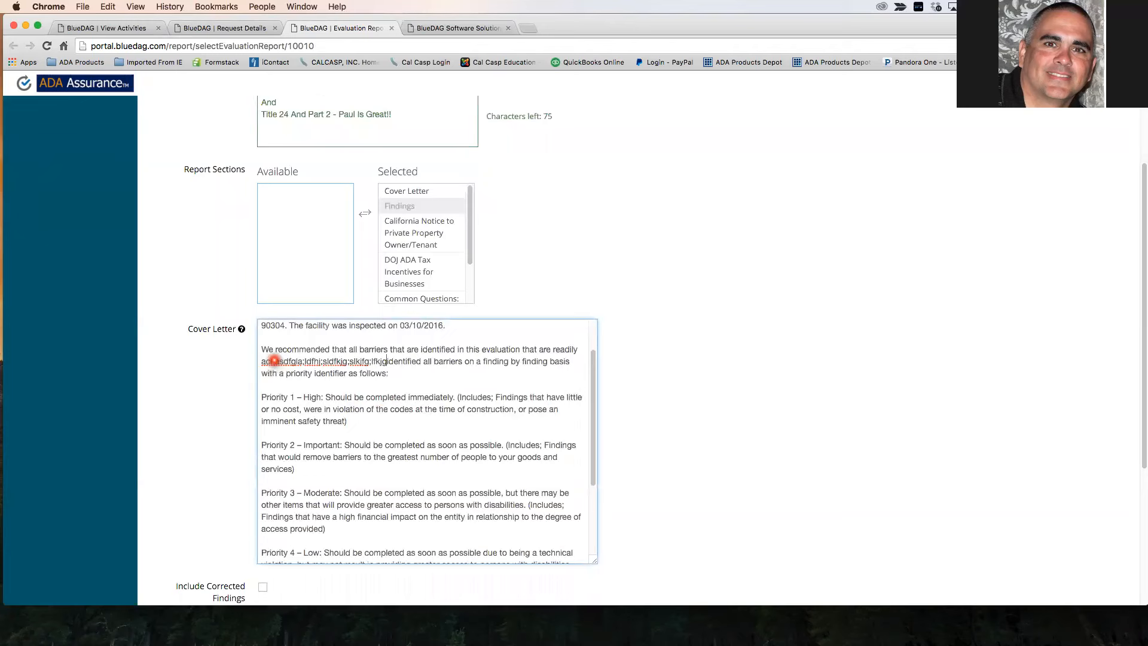
Step: Include corrected findings in the report and add As Built and Citation Figure to the findings' contents
scroll(440, 420, "down", 4)
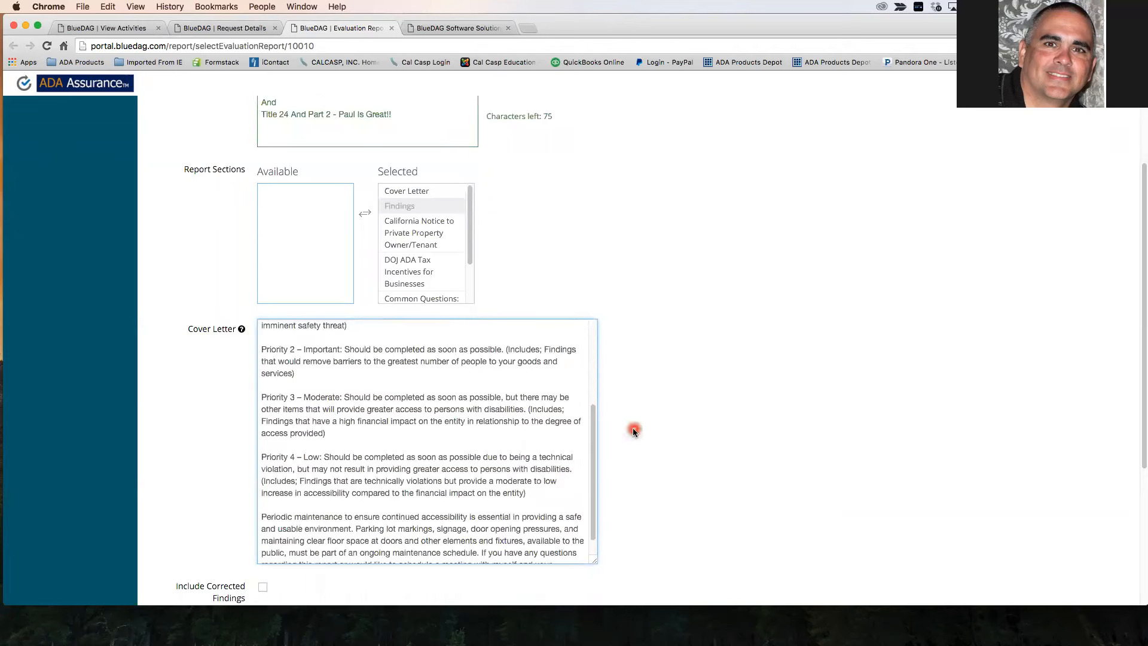
scroll(448, 413, "up", 5)
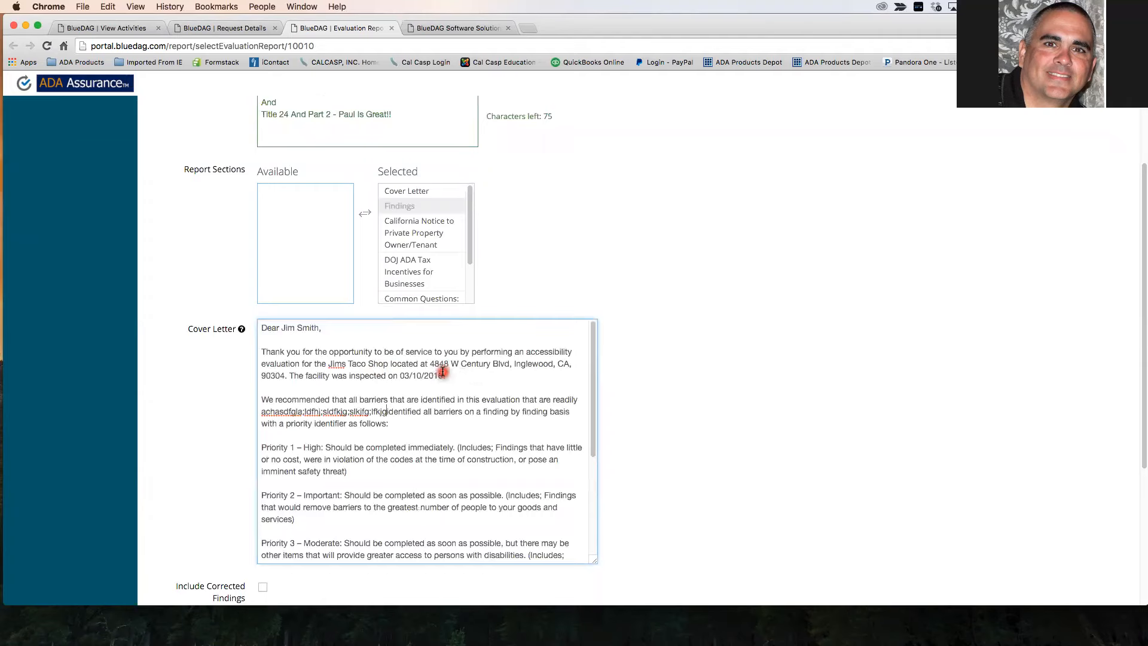
scroll(709, 375, "down", 5)
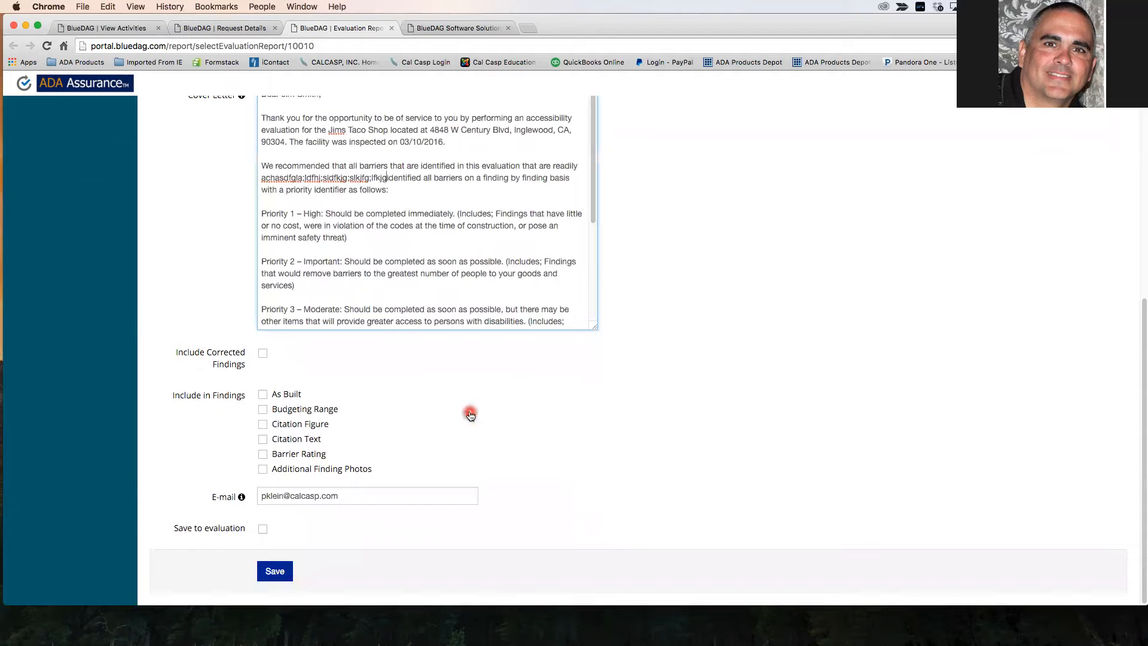
left_click(263, 353)
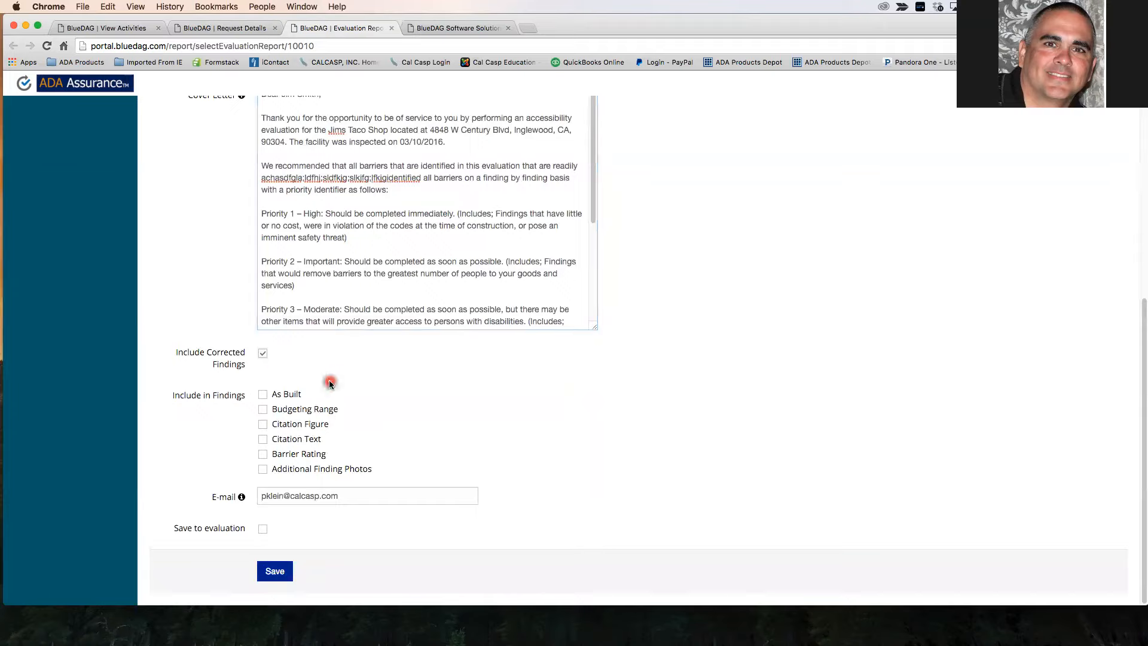
left_click(264, 395)
left_click(264, 425)
Step: Switch to Demo Report.pdf in Acrobat and outline a finding's citation figure and As Built value with rectangles, returning to the report form
left_click_drag(1147, 83, 485, 32)
scroll(535, 306, "down", 15)
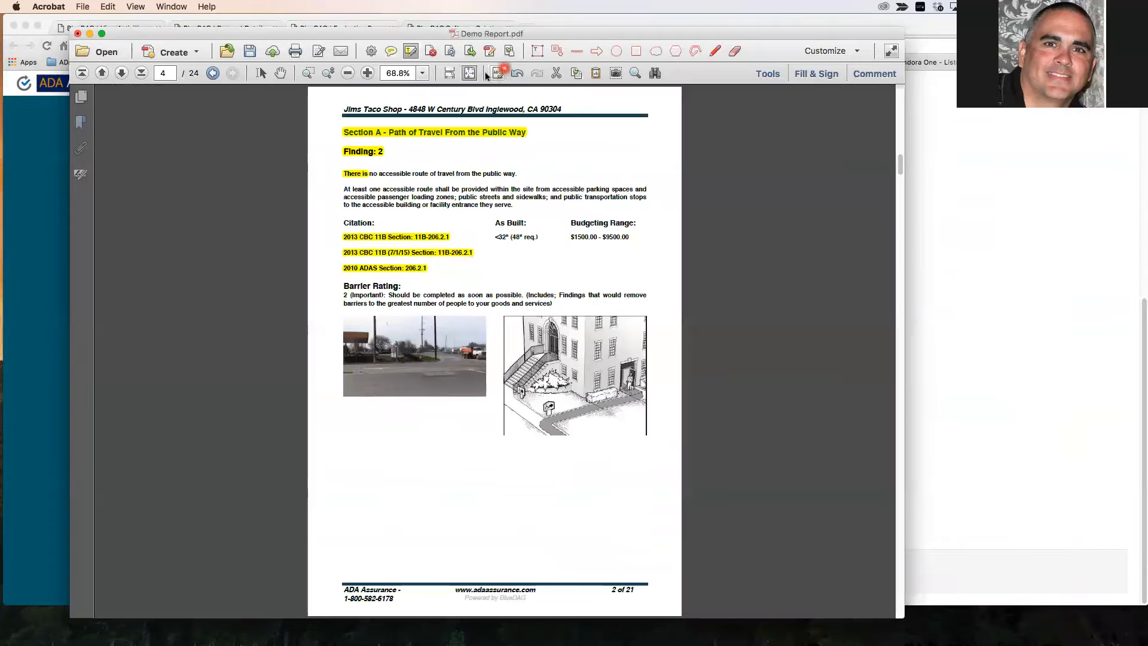
left_click(469, 72)
left_click(636, 51)
left_click_drag(491, 306, 667, 469)
mouse_move(479, 206)
left_mouse_down()
mouse_move(539, 237)
mouse_move(545, 255)
left_mouse_up()
left_click(636, 50)
left_click_drag(452, 38, 1147, 51)
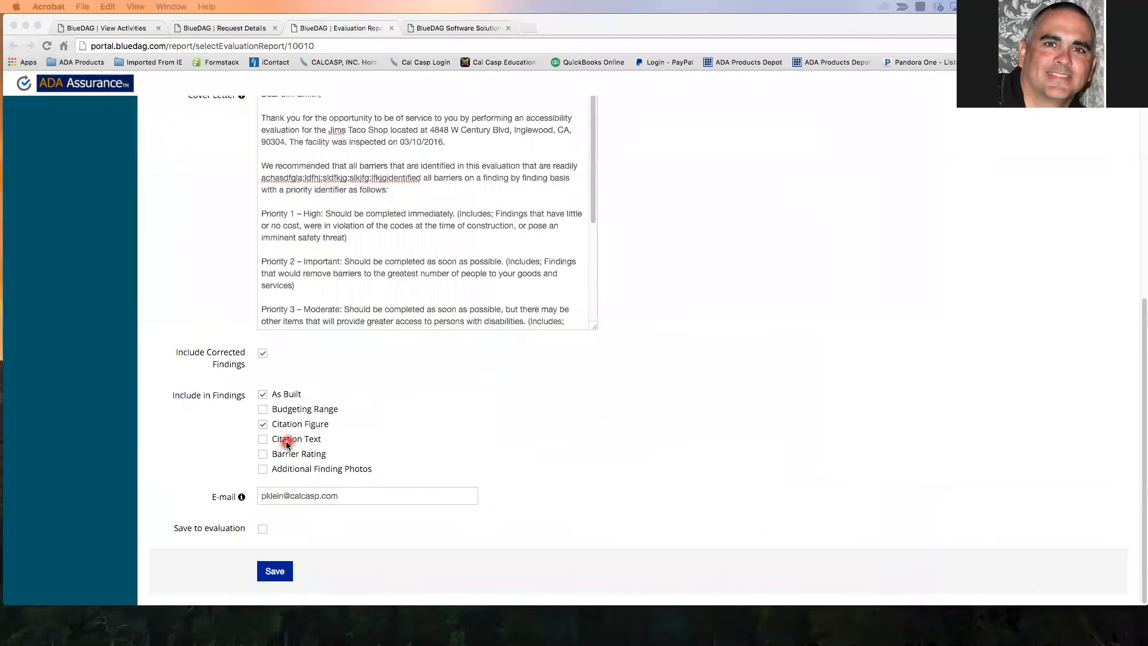
Step: Include Additional Finding Photos, enable saving to the evaluation, and generate the report
left_click(263, 472)
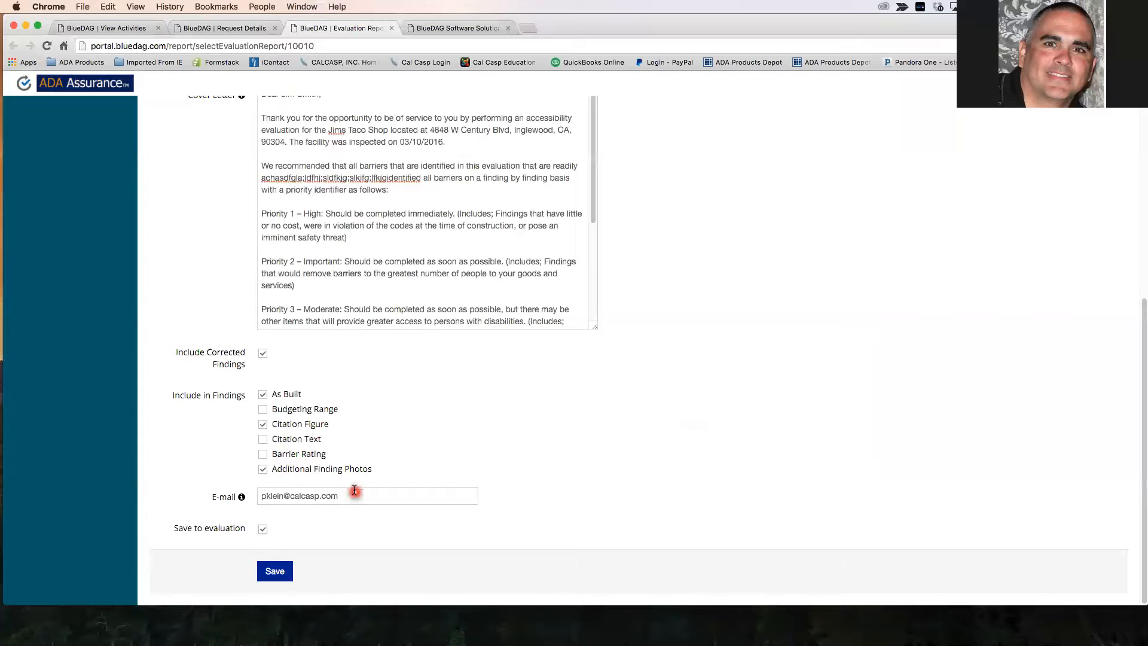
left_click(276, 572)
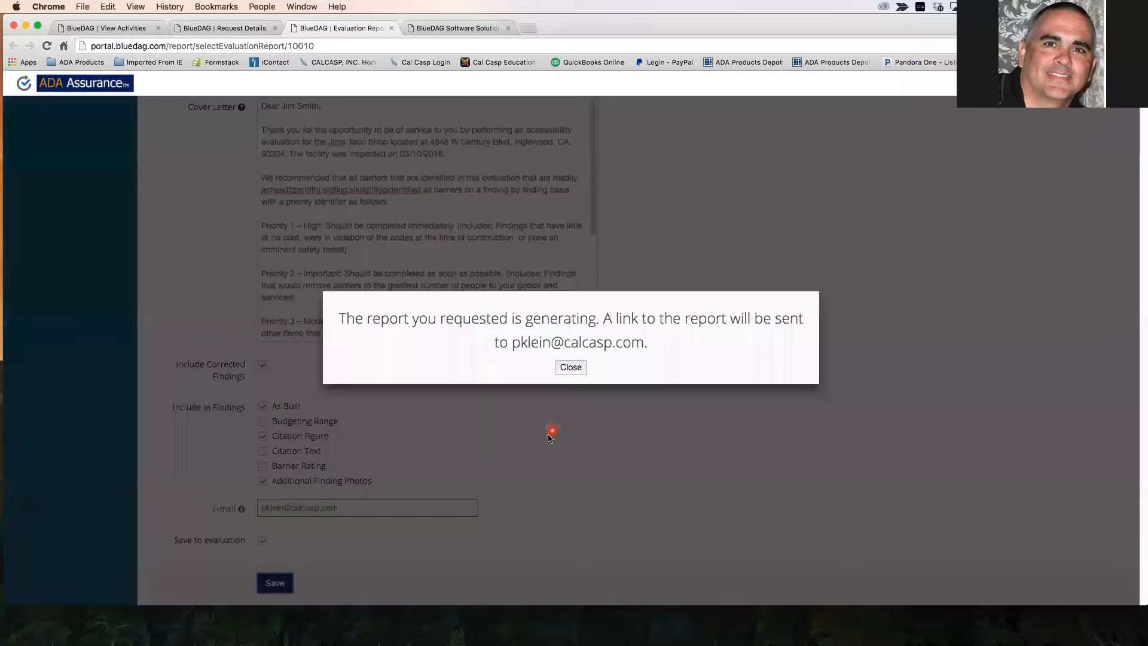
left_click(569, 369)
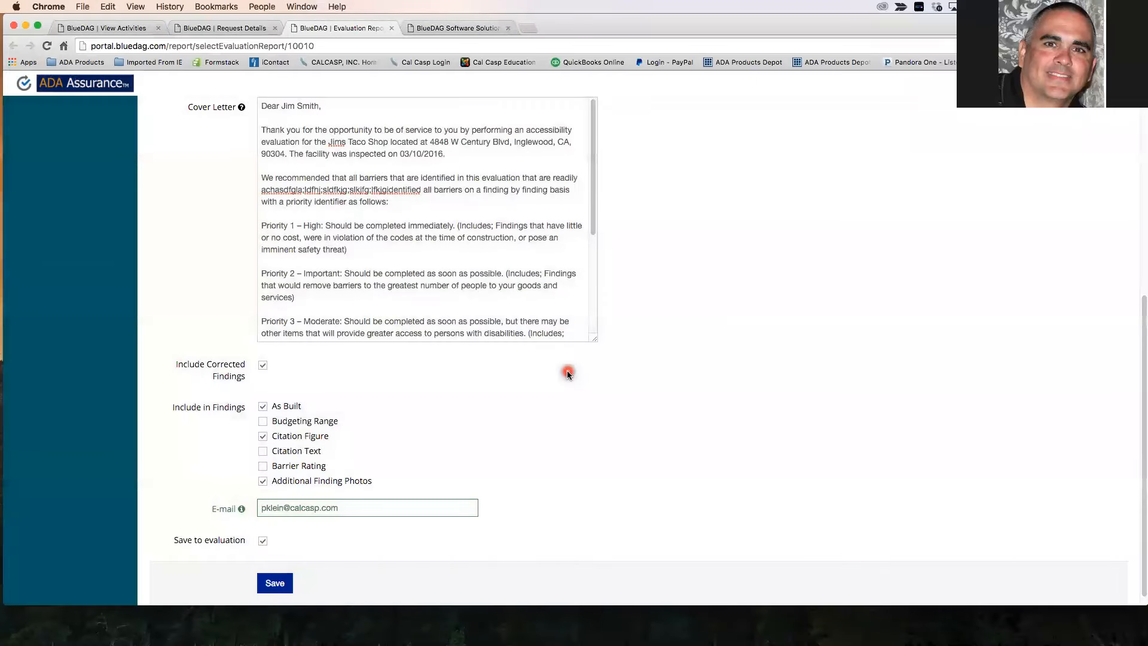
Step: Download SiteAccessibilityEvaluation_2016-03-17_1458240114.pdf from the evaluation's documents into the Desktop's Demo Stuff folder and bring that Finder window into view
scroll(567, 371, "up", 7)
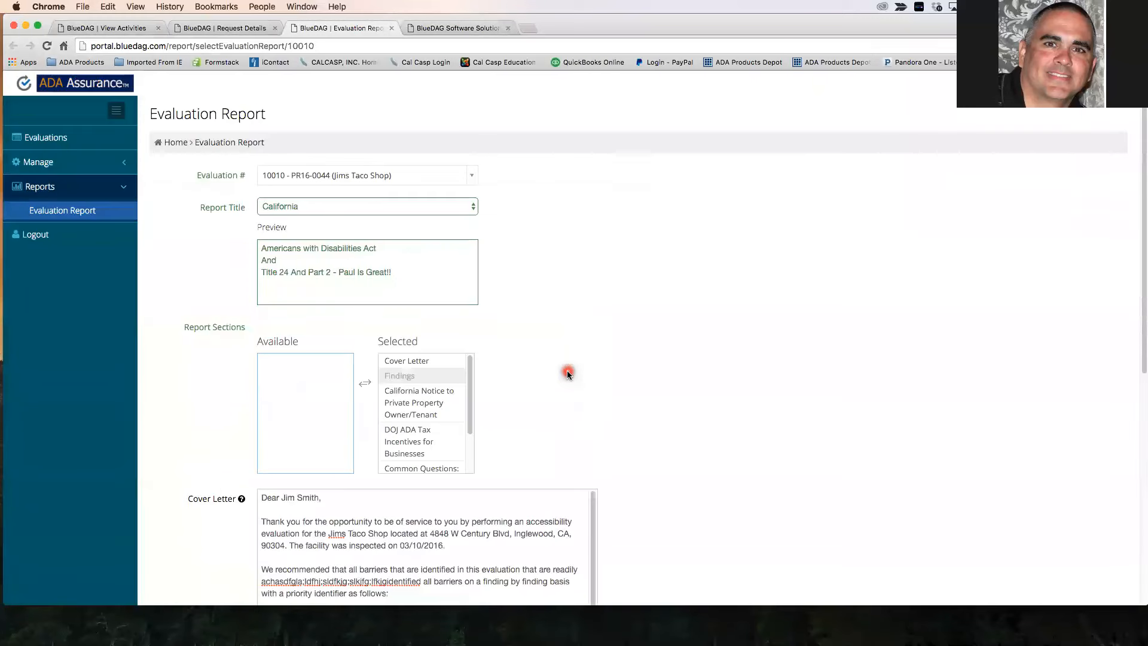
left_click(248, 29)
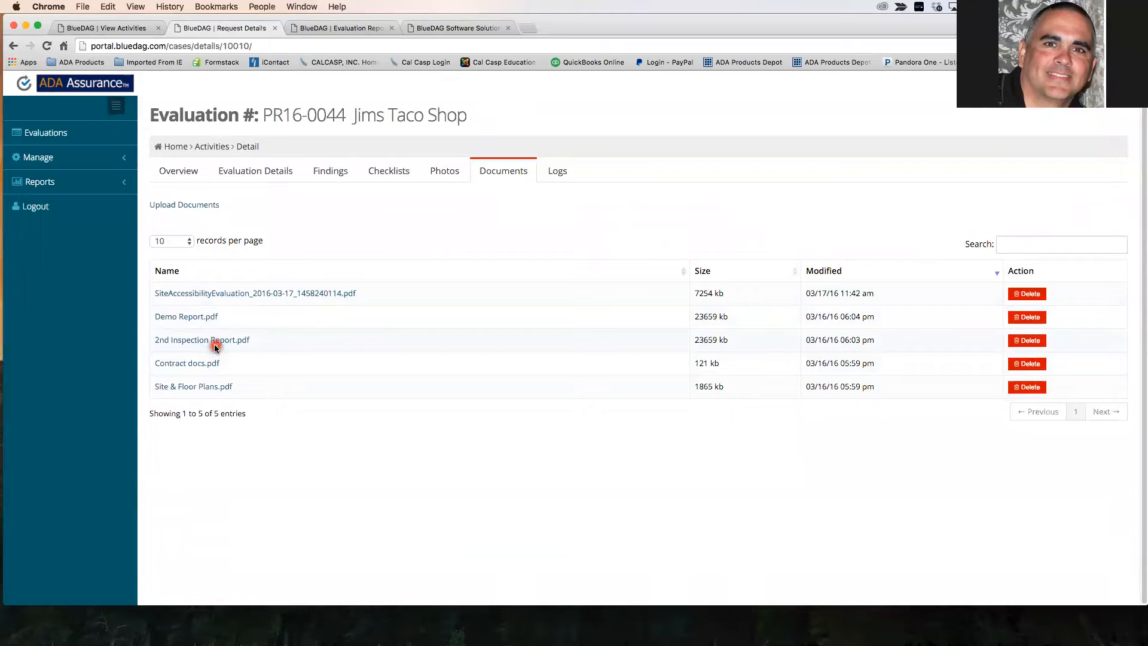
left_click(237, 294)
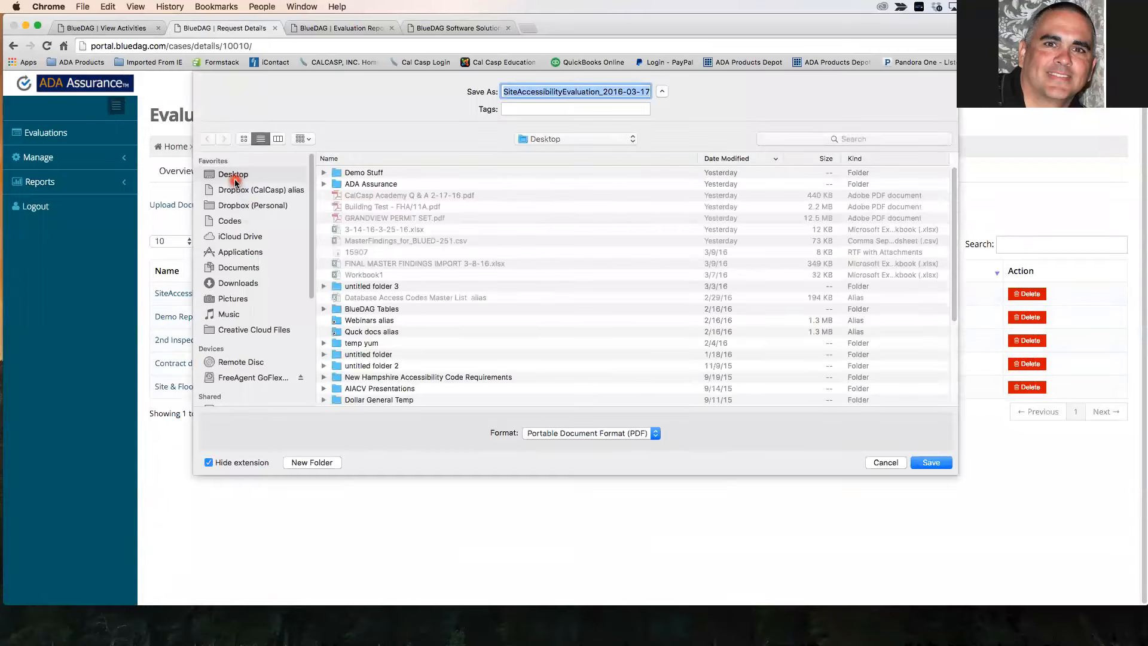
double_click(358, 174)
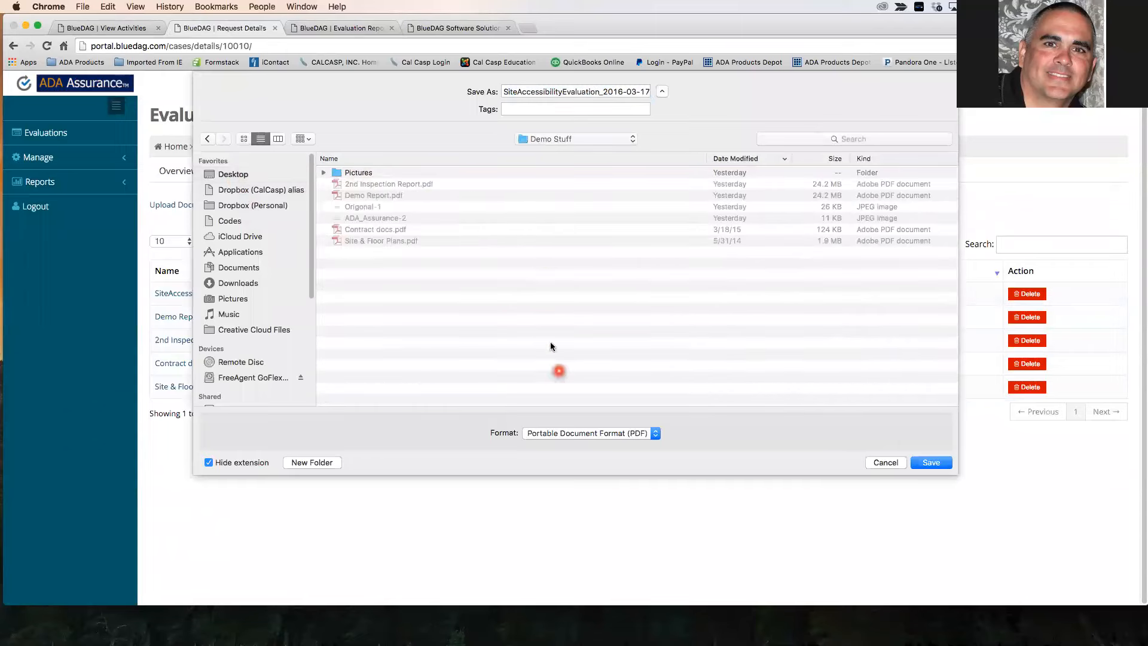
left_click(942, 466)
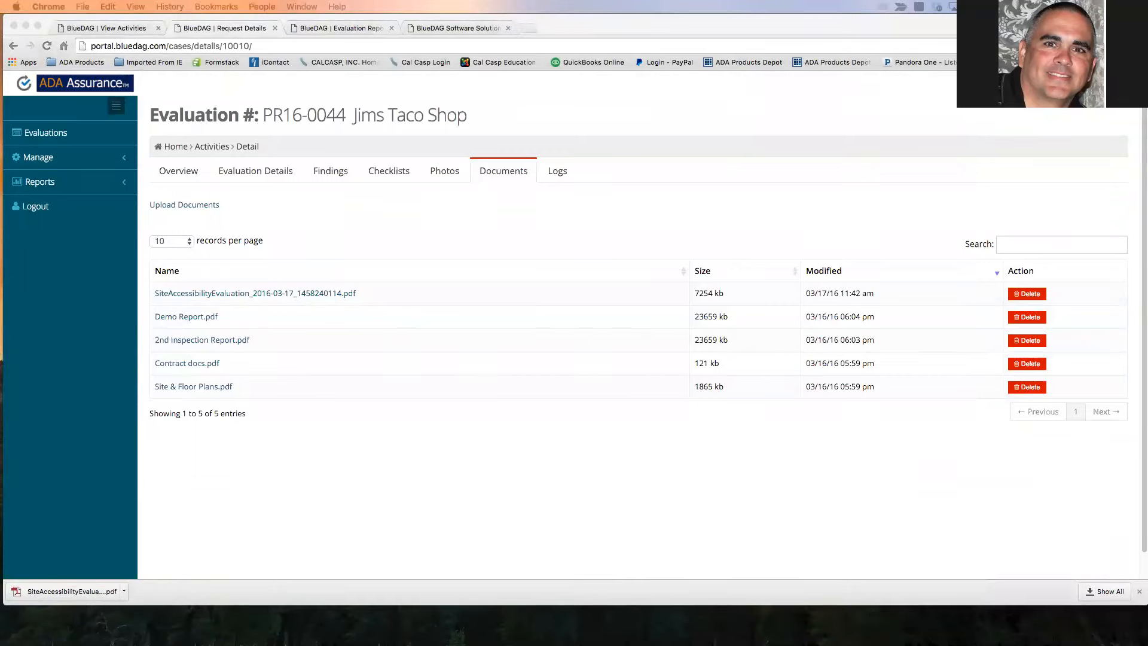
left_click_drag(1147, 149, 966, 72)
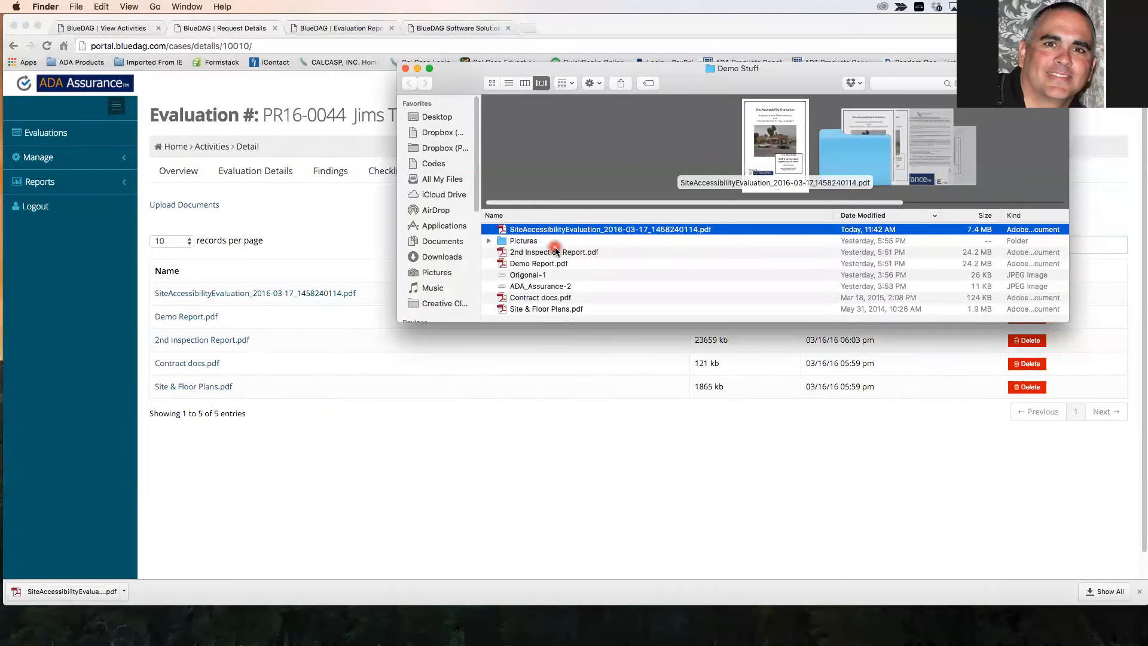
Step: Open SiteAccessibilityEvaluation_2016-03-17_1458240114.pdf in Acrobat and highlight "Paul Is Great!!" on the cover and the garbled text in the cover letter
mouse_move(508, 233)
left_mouse_down()
mouse_move(190, 305)
mouse_move(320, 302)
mouse_move(481, 278)
mouse_move(537, 228)
left_mouse_up()
double_click(615, 232)
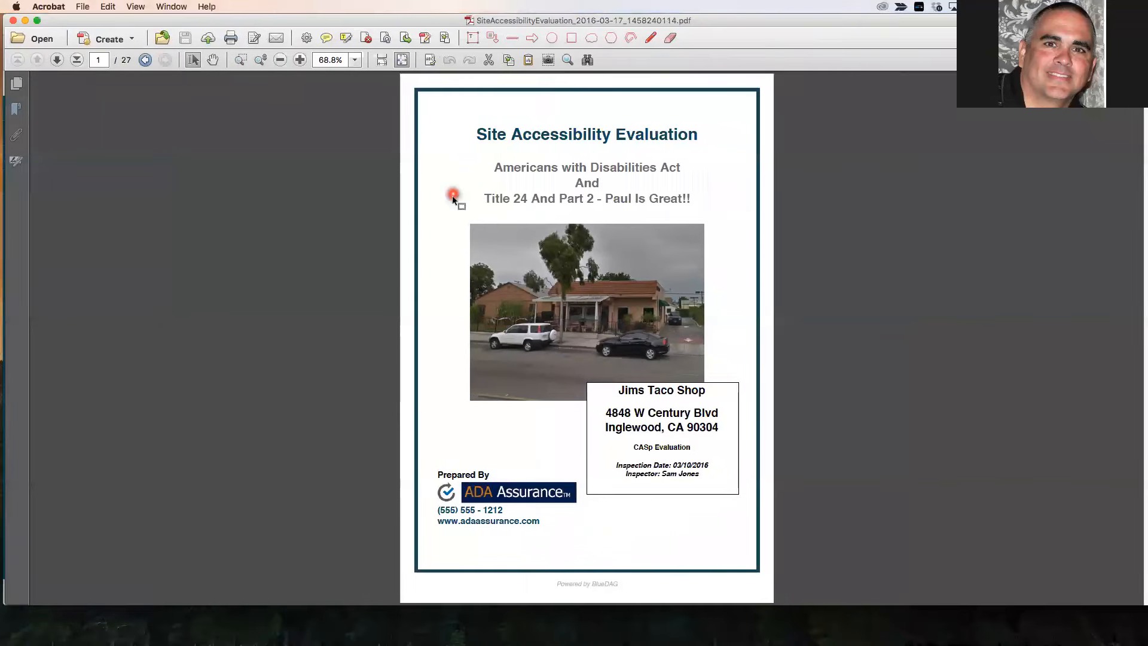
left_click(346, 38)
left_click_drag(605, 195, 702, 191)
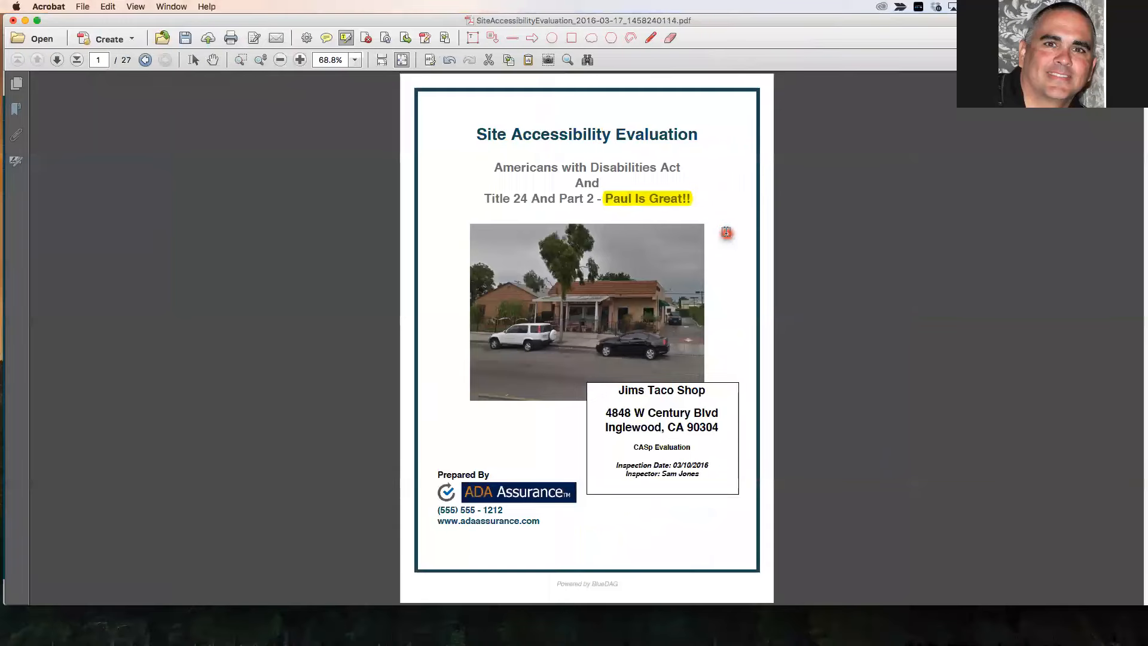
scroll(704, 352, "down", 2)
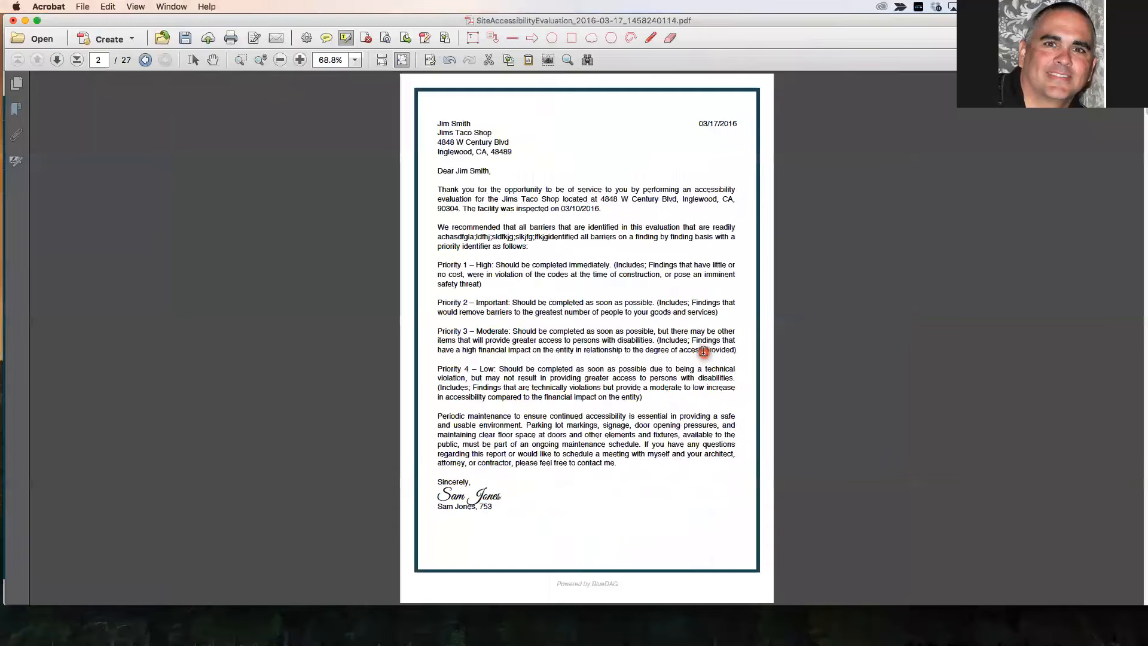
left_click_drag(438, 238, 594, 243)
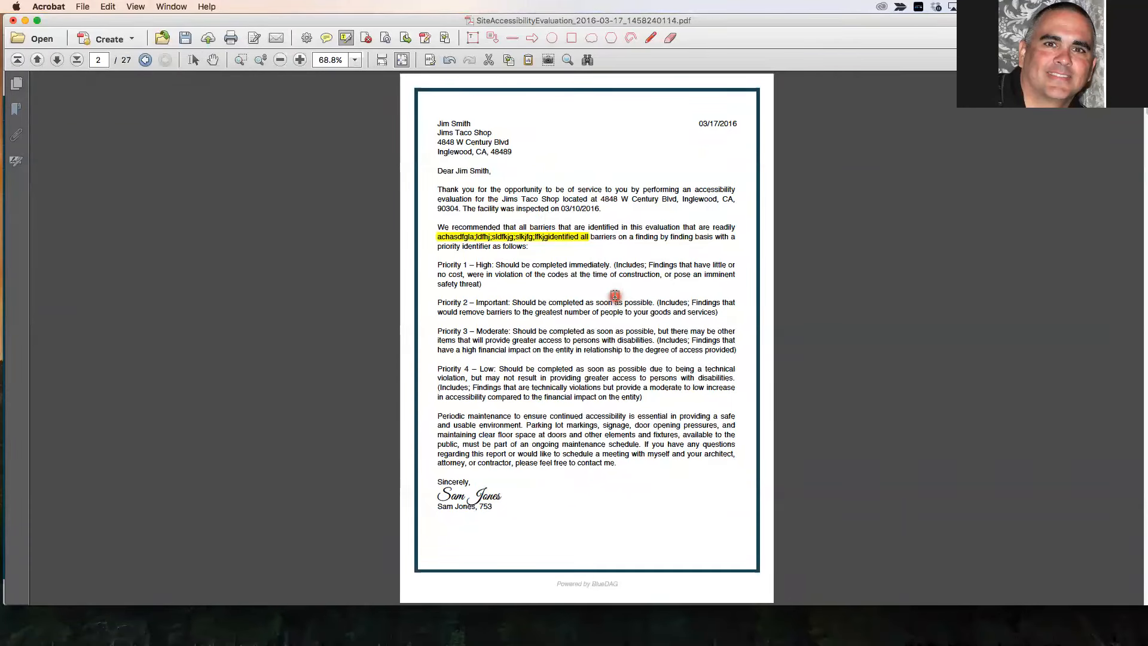
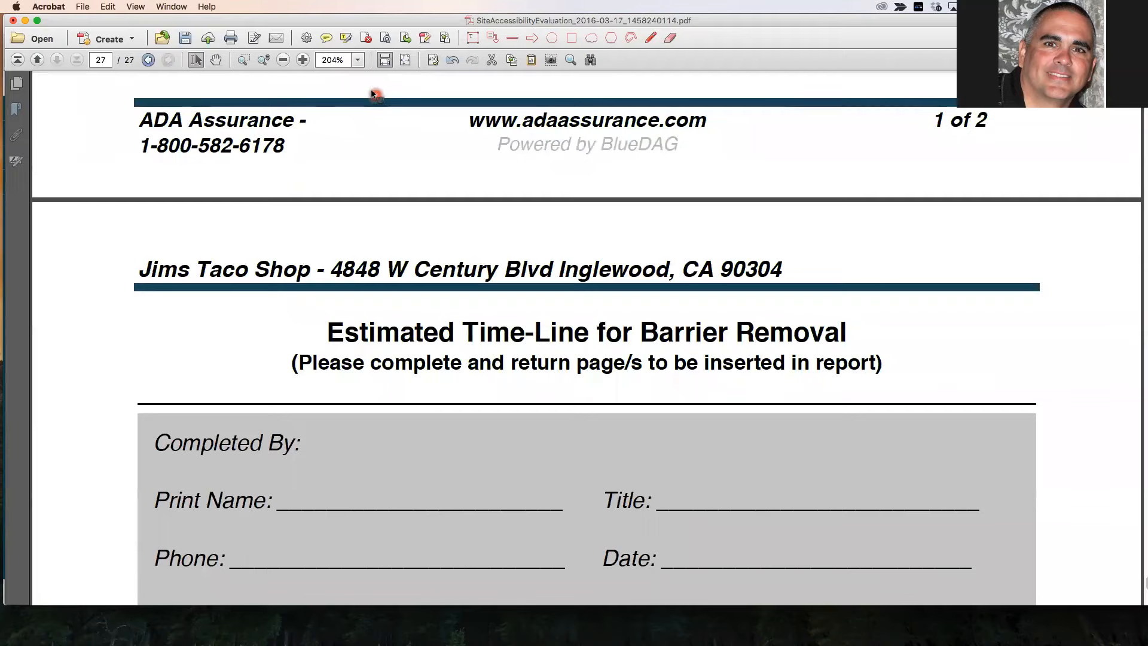
Step: Outline the "Please Mail to" address block on page 27 with a rectangle and view it at page width
left_click(405, 60)
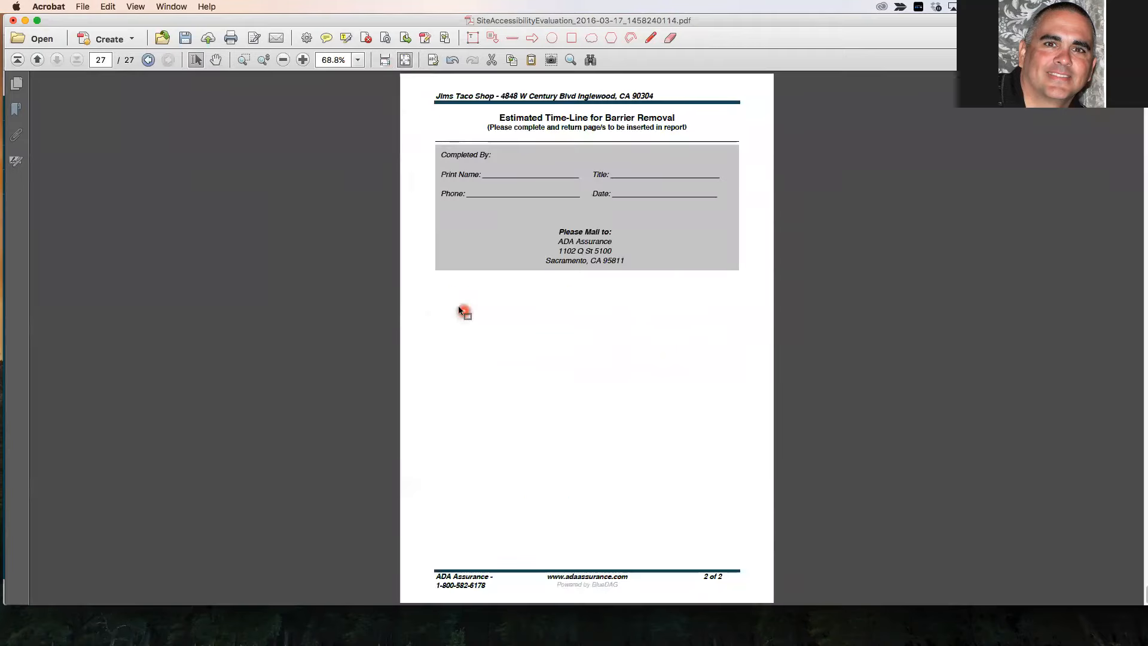
left_click(572, 37)
mouse_move(516, 197)
left_mouse_down()
mouse_move(589, 222)
mouse_move(662, 280)
left_mouse_up()
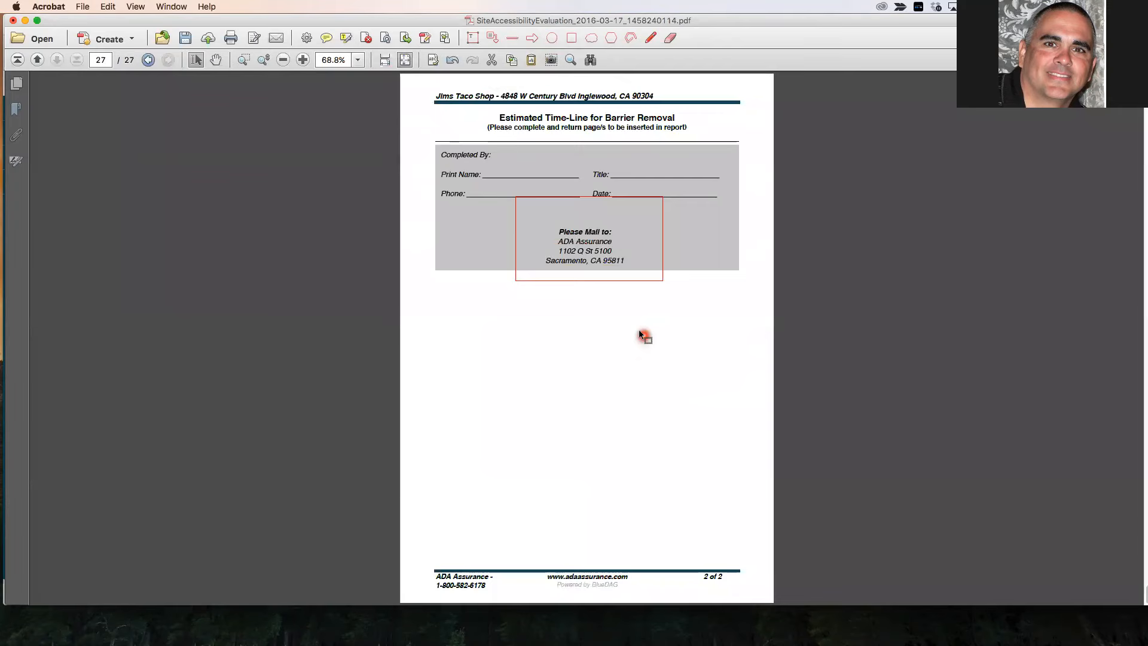
left_click(385, 60)
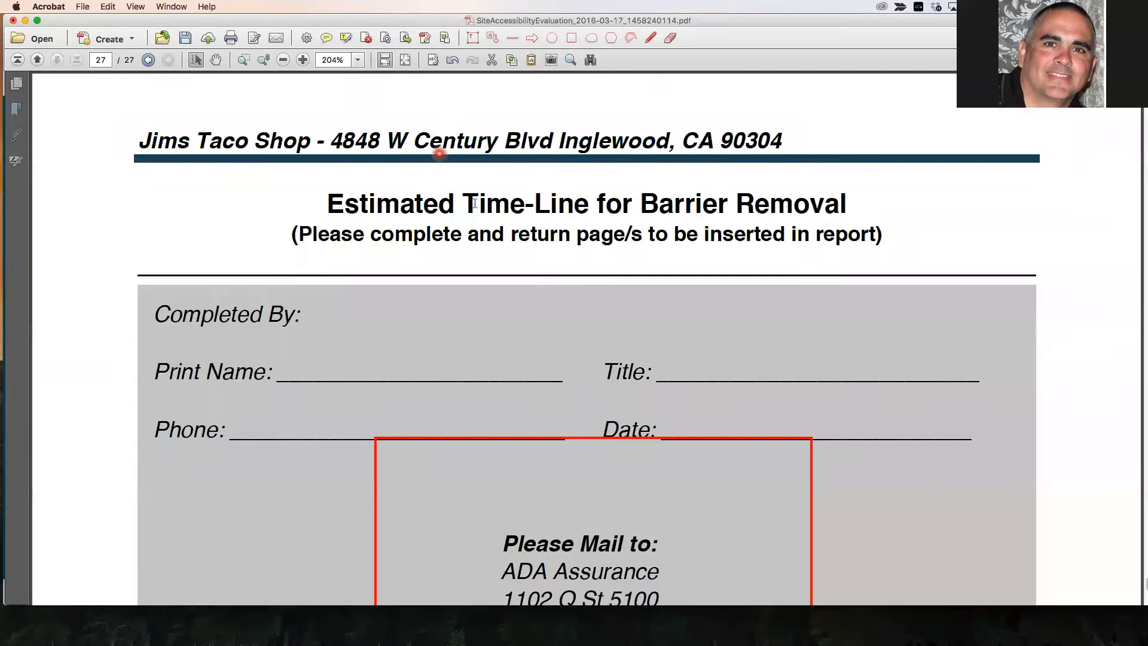
scroll(500, 285, "down", 3)
scroll(500, 287, "down", 2)
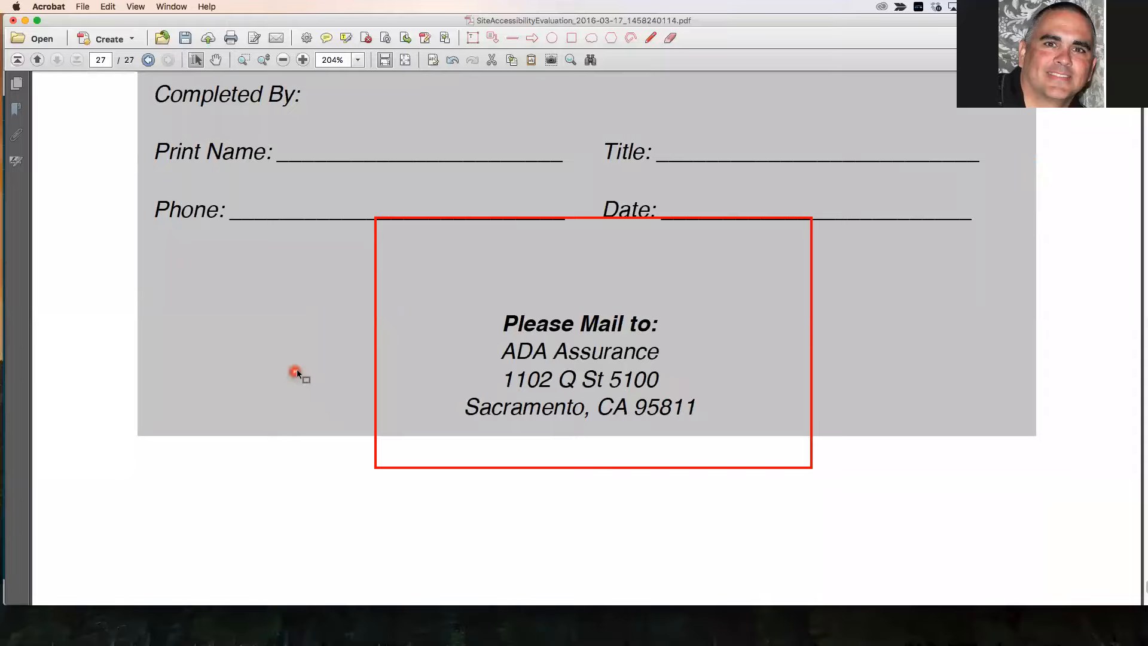
Step: Close the report PDF and the Demo Stuff folder window, returning to the evaluation's documents in Chrome
left_click(17, 23)
left_click(534, 235)
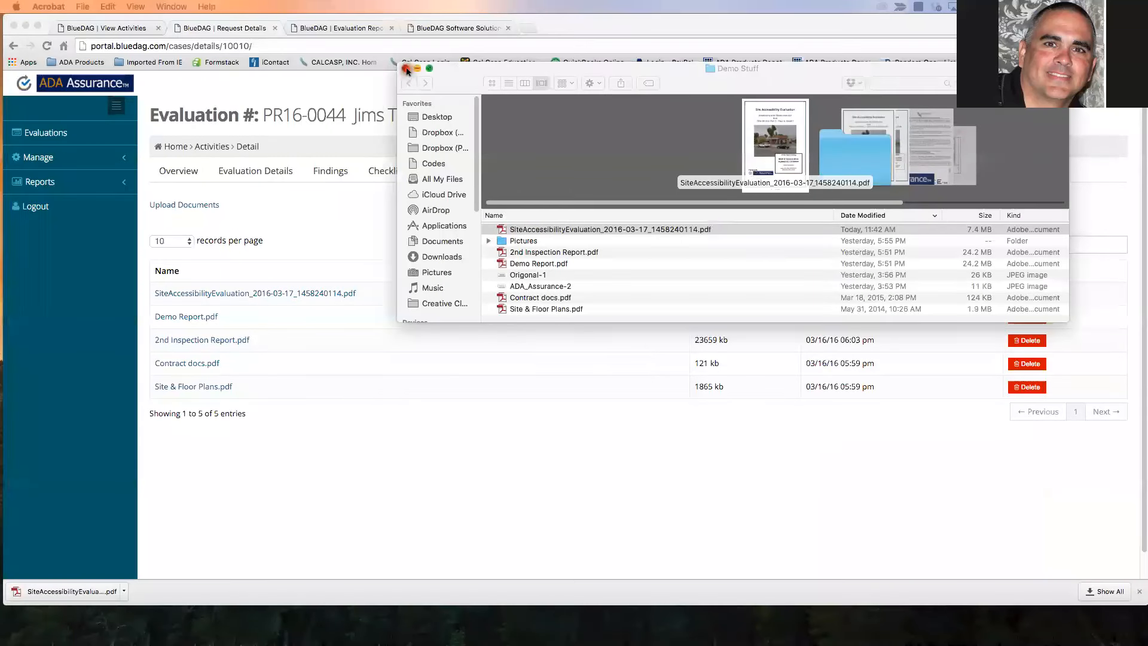
left_click(597, 349)
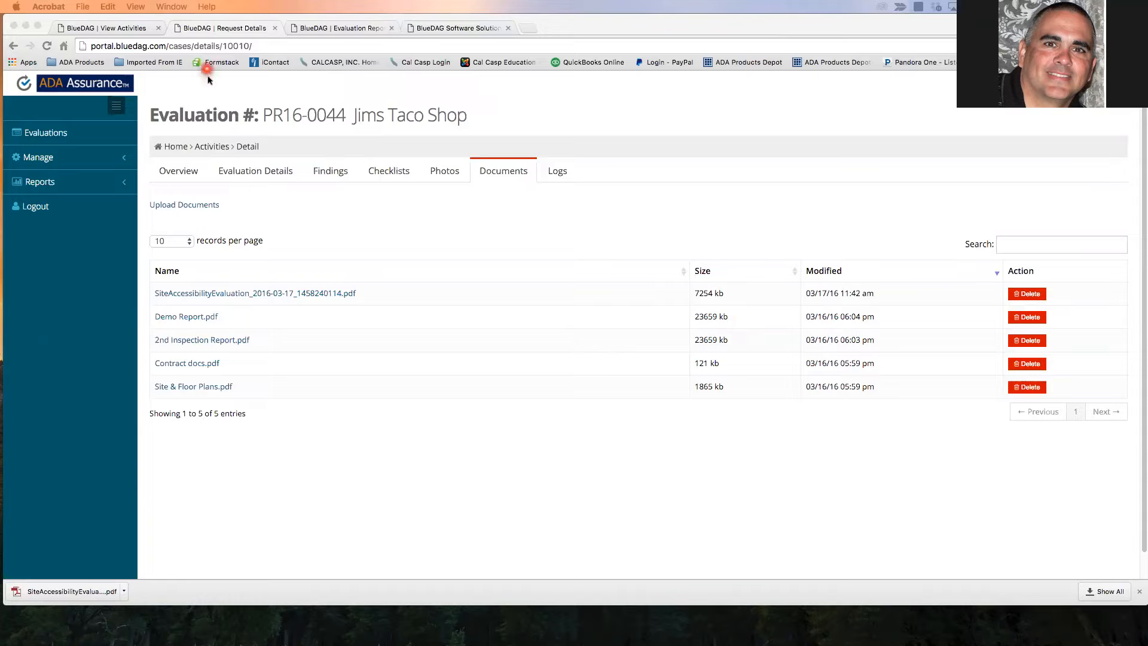
Step: Switch to the BlueDAG website and examine its home page, including the features and the Google Play mobile app download
left_click(353, 31)
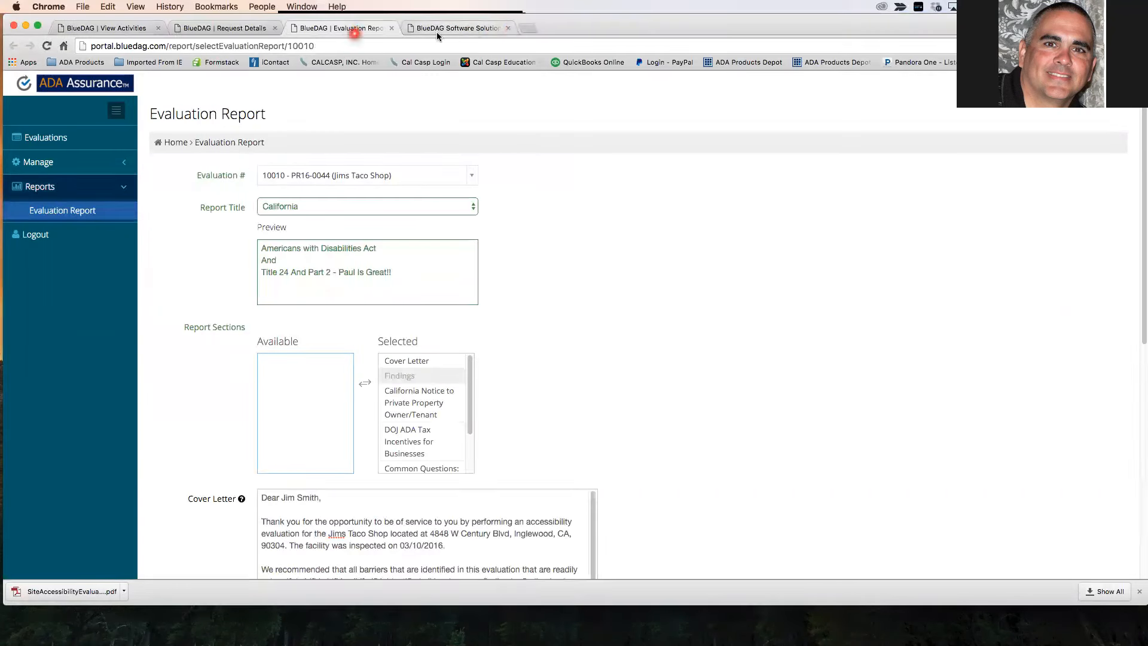
left_click(108, 27)
left_click(458, 28)
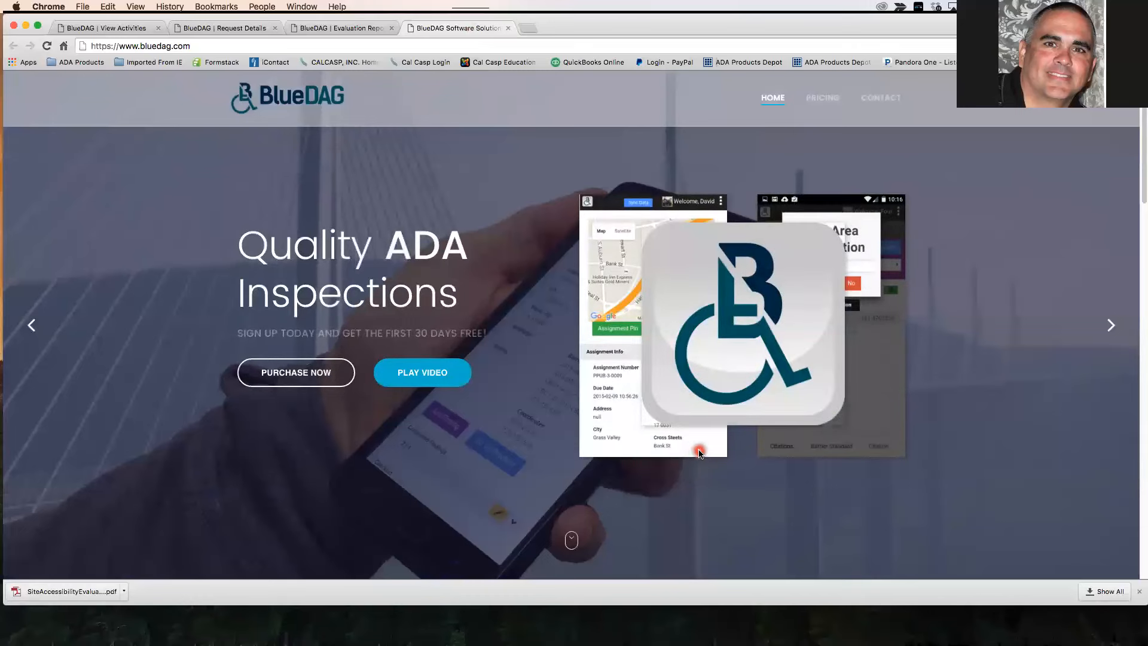
scroll(696, 455, "down", 20)
scroll(697, 442, "down", 3)
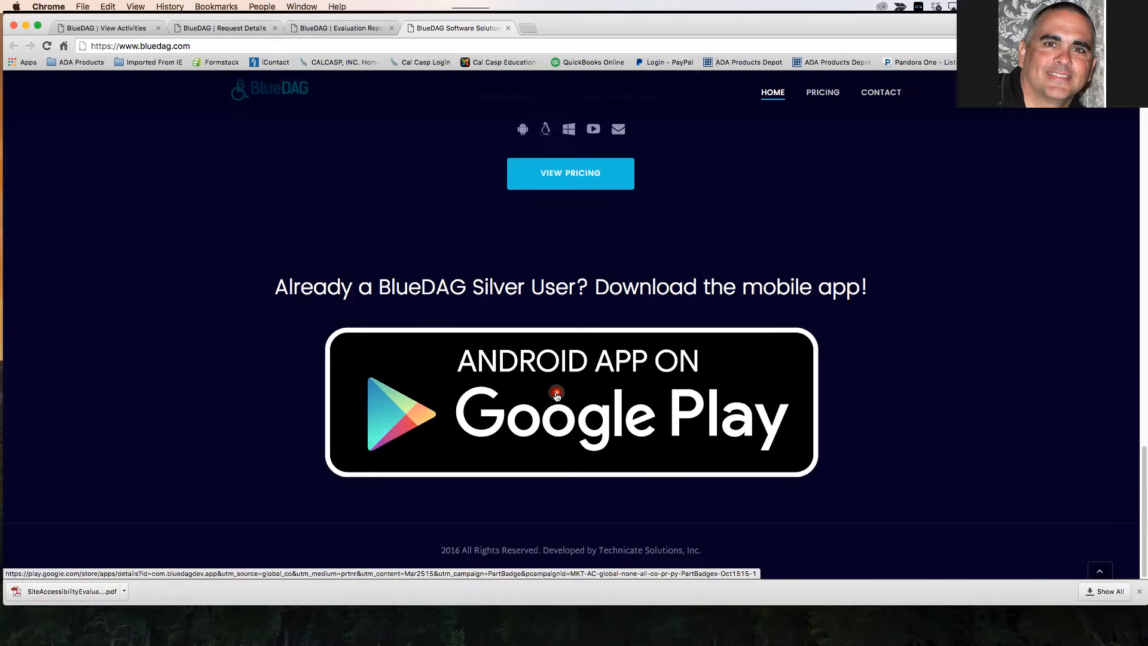
left_click(749, 422)
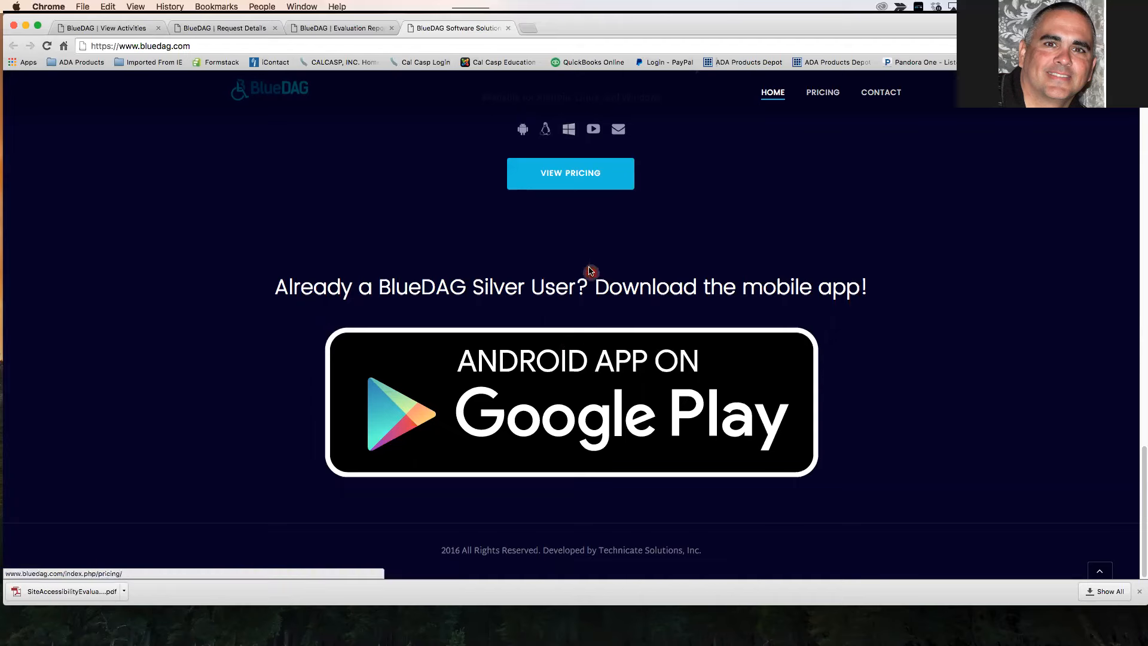
scroll(589, 272, "up", 3)
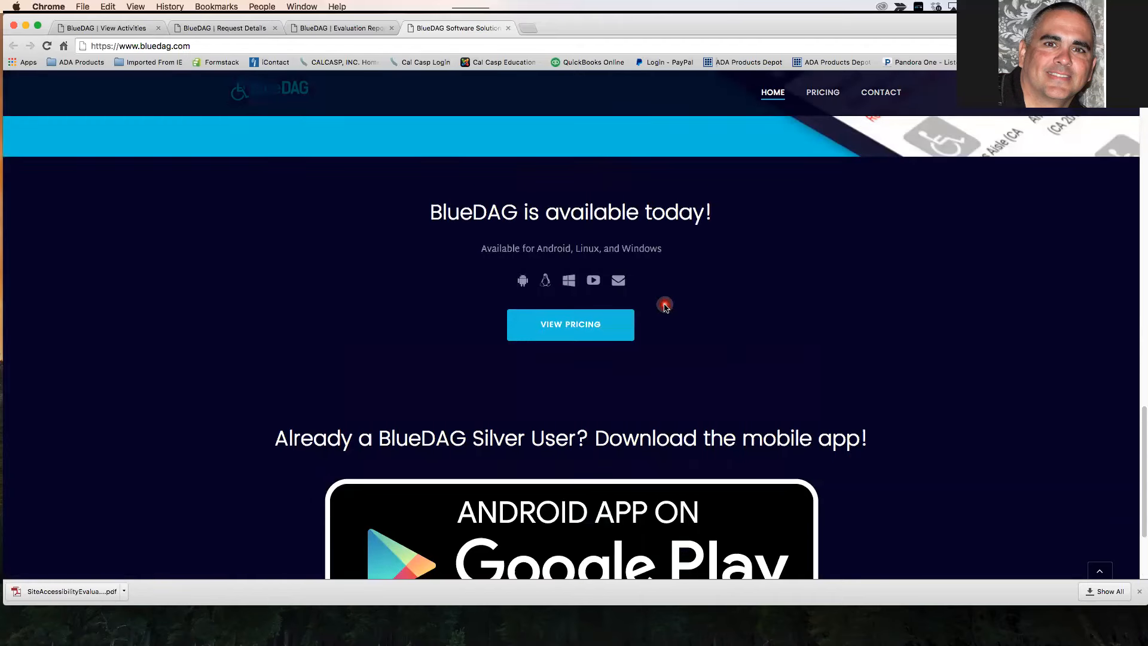
scroll(699, 332, "up", 10)
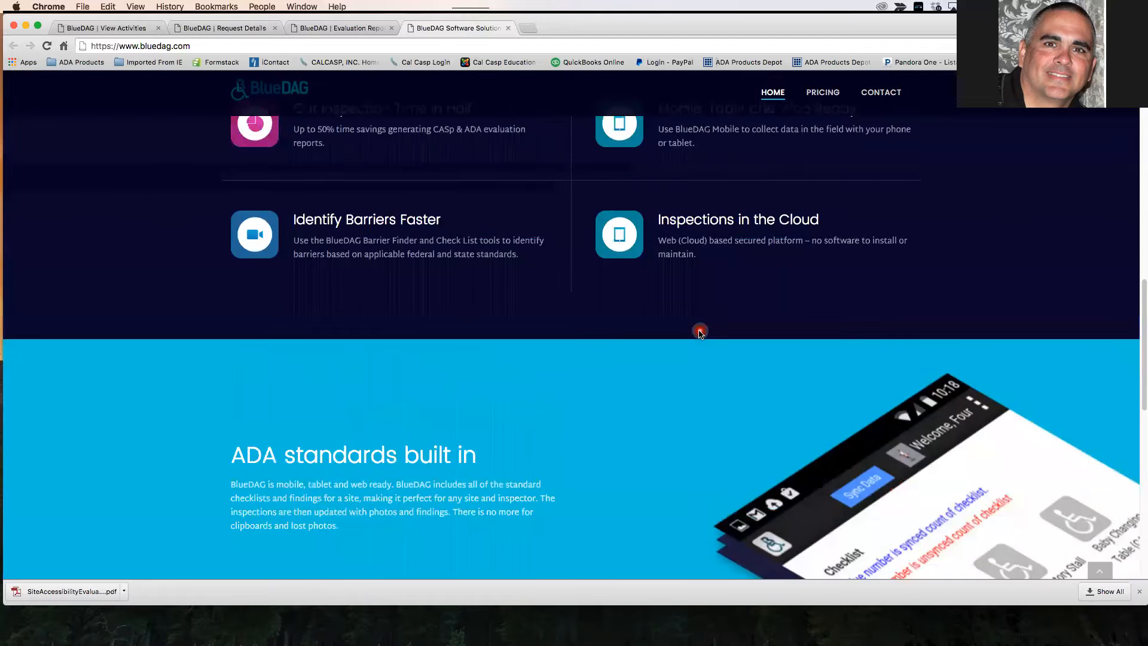
scroll(700, 332, "up", 8)
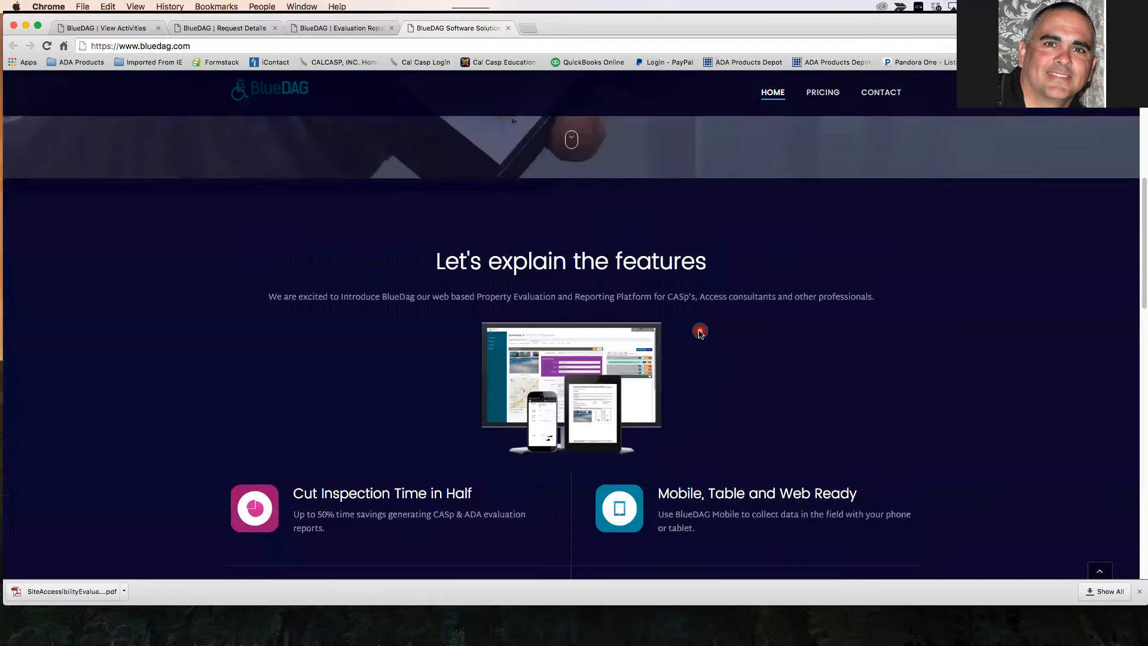
scroll(700, 333, "up", 8)
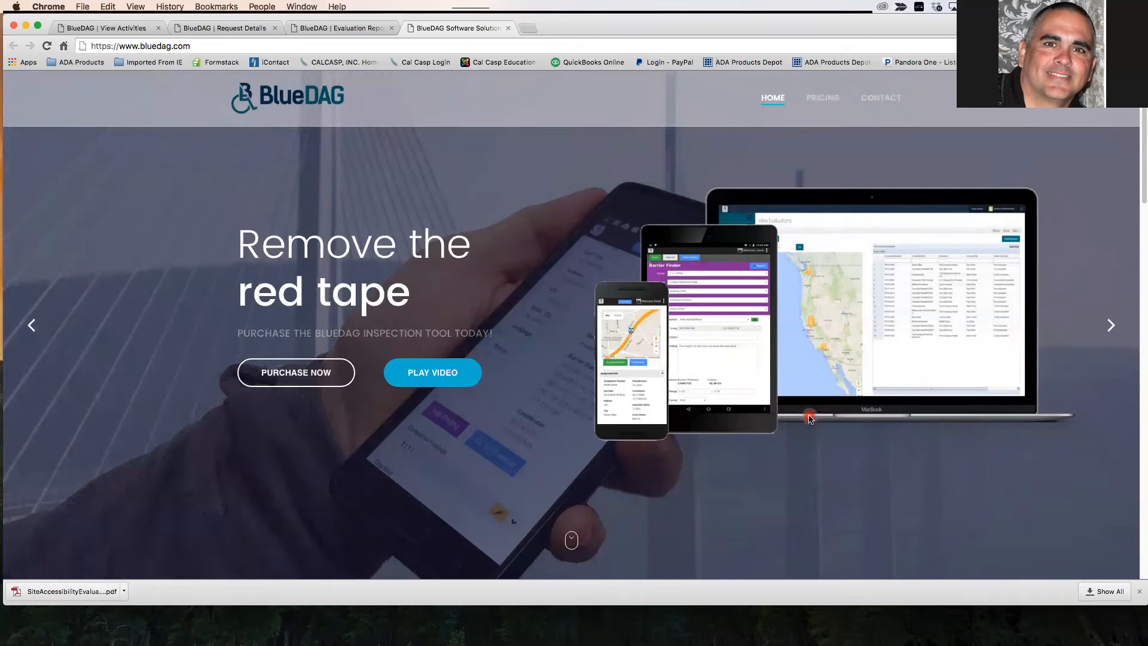
Step: Open the portal's Support page from the evaluation report form and return to the evaluation's documents
left_click(354, 27)
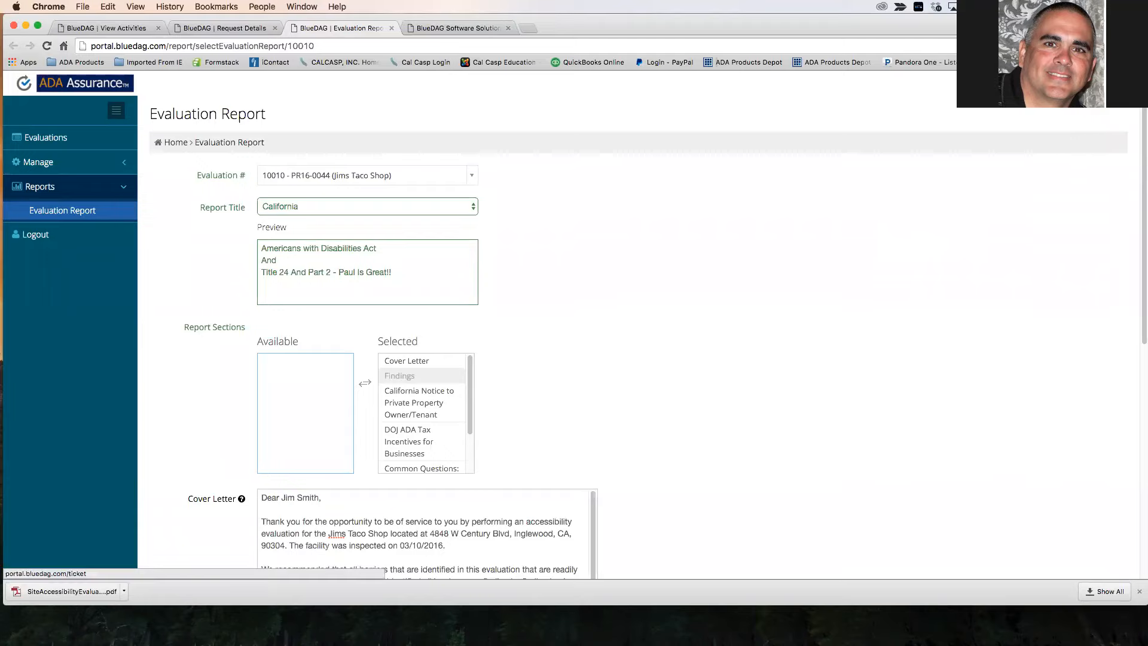
left_click(1092, 90)
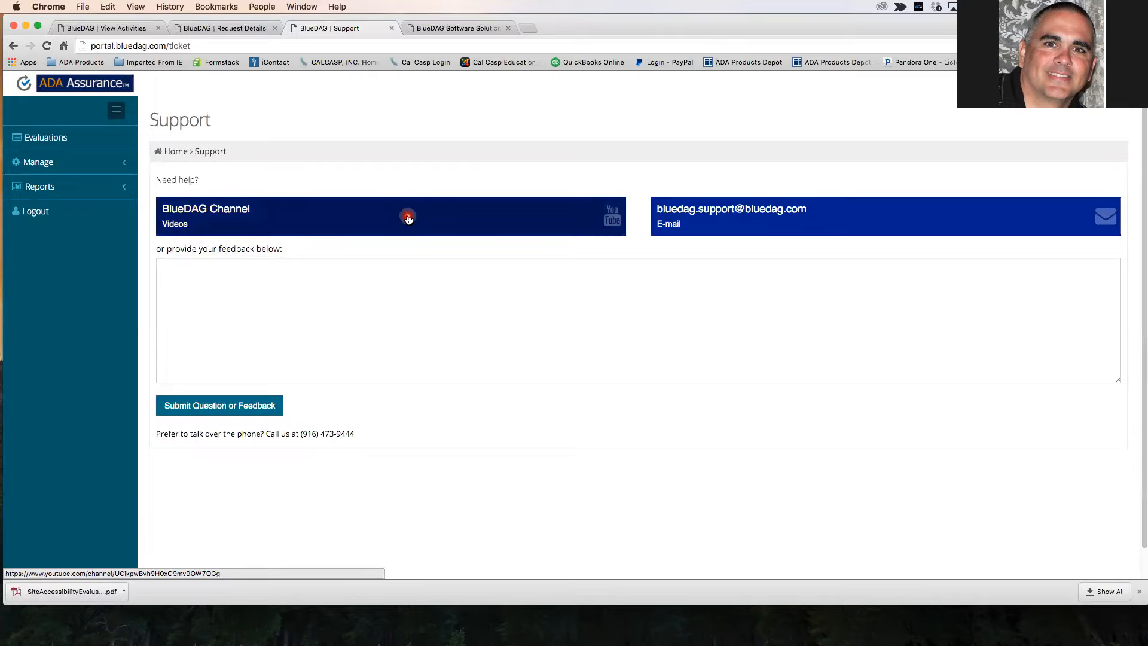
left_click(246, 30)
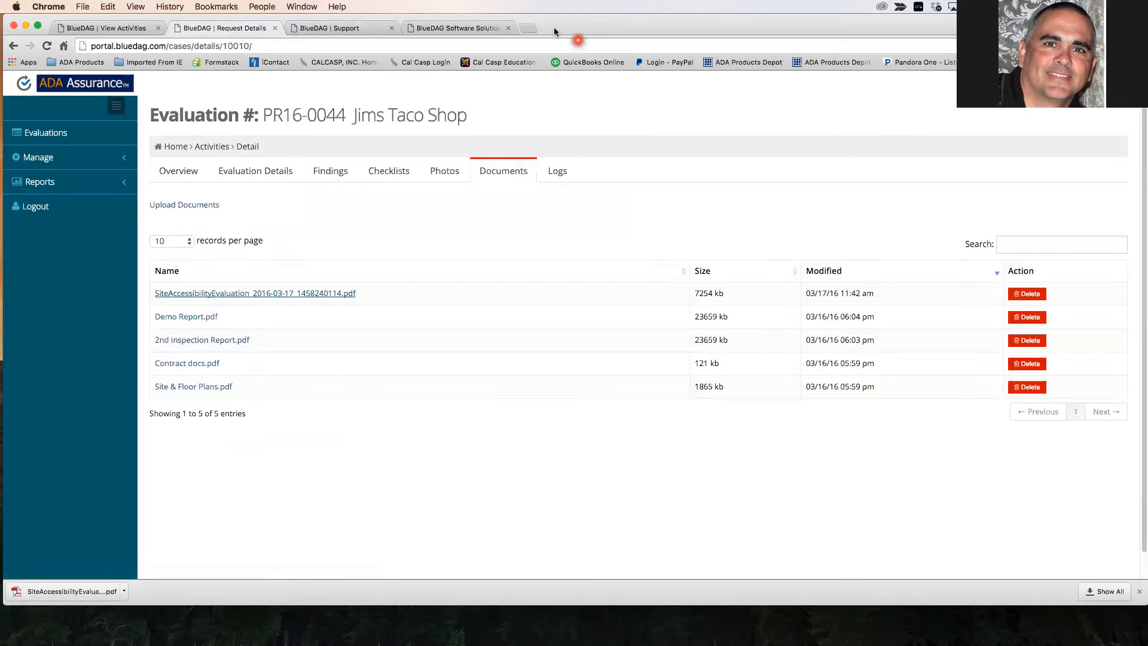
Step: Examine the Blue, Silver and Gold plans on the BlueDAG website's Pricing page and return to its home page
left_click(465, 26)
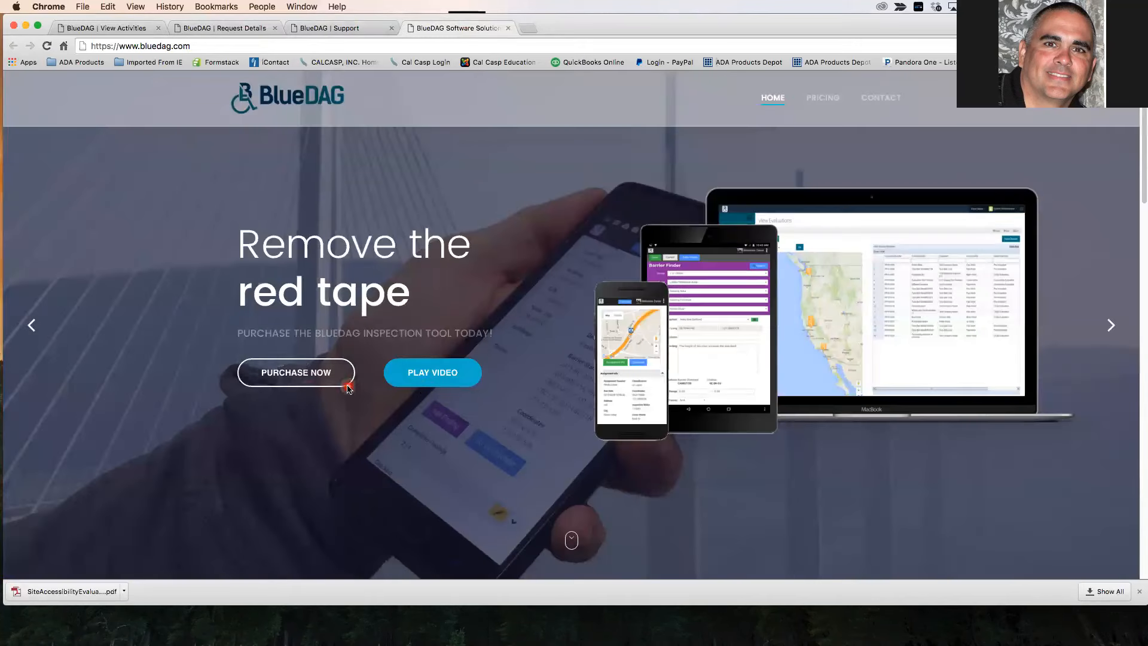
scroll(589, 320, "down", 10)
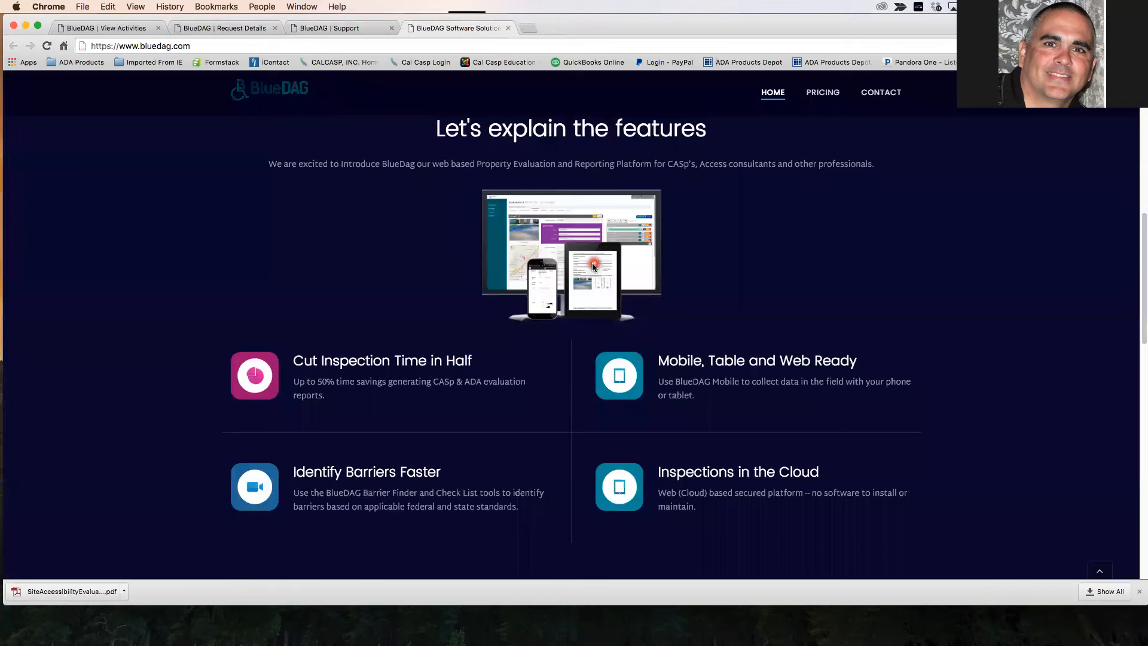
scroll(594, 260, "up", 3)
left_click(822, 92)
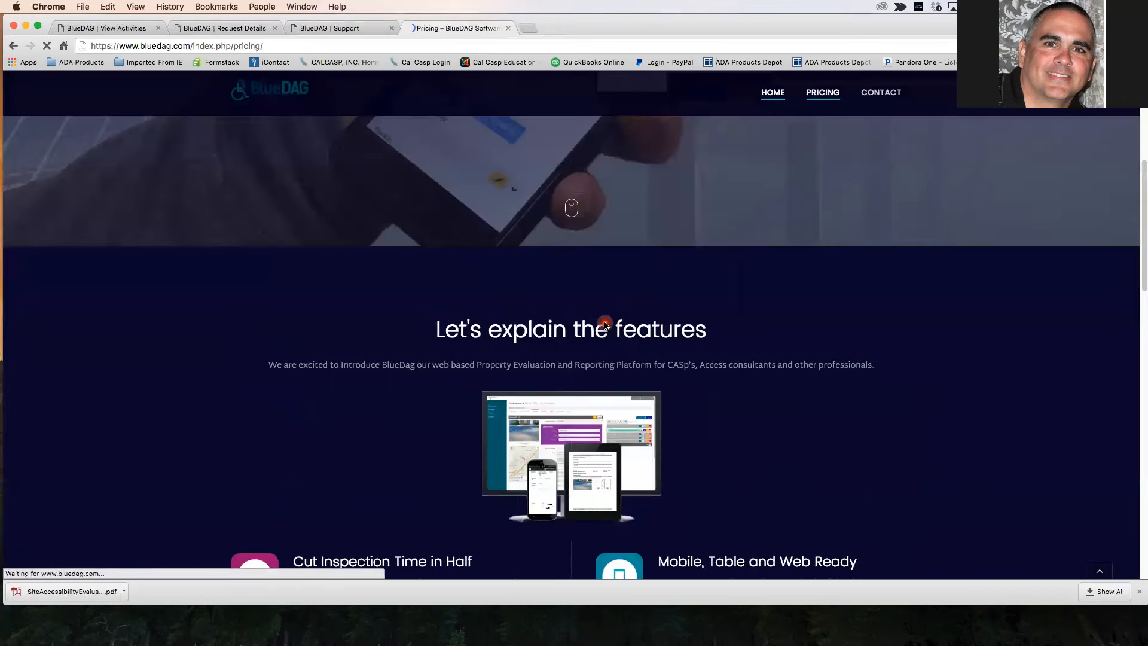
scroll(327, 351, "down", 5)
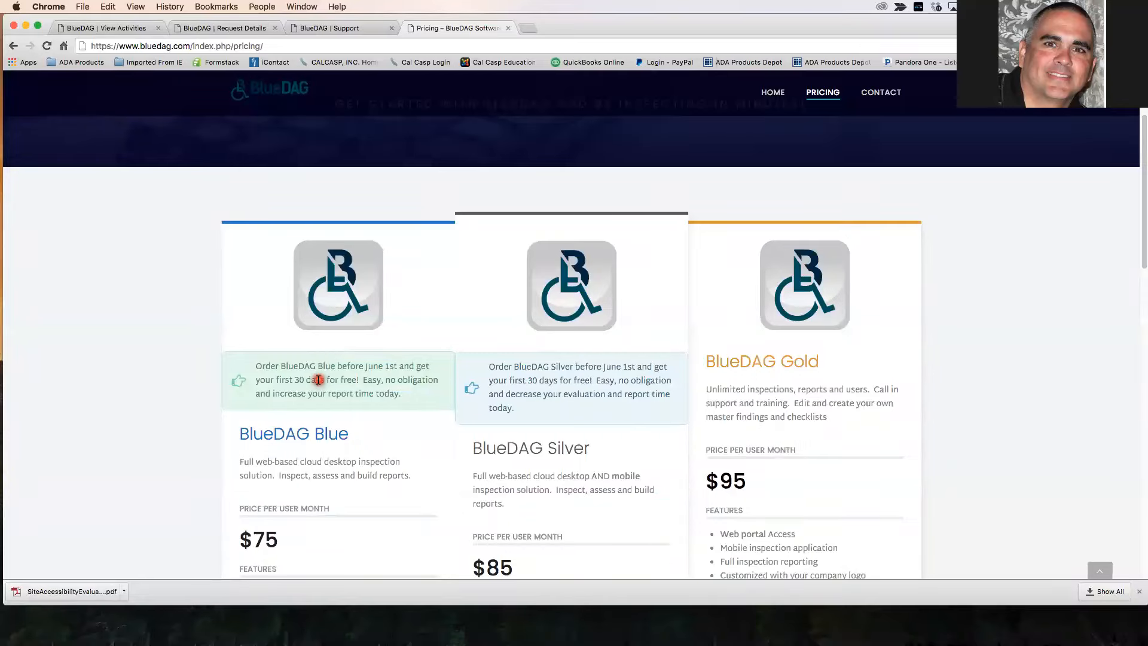
scroll(317, 379, "down", 1)
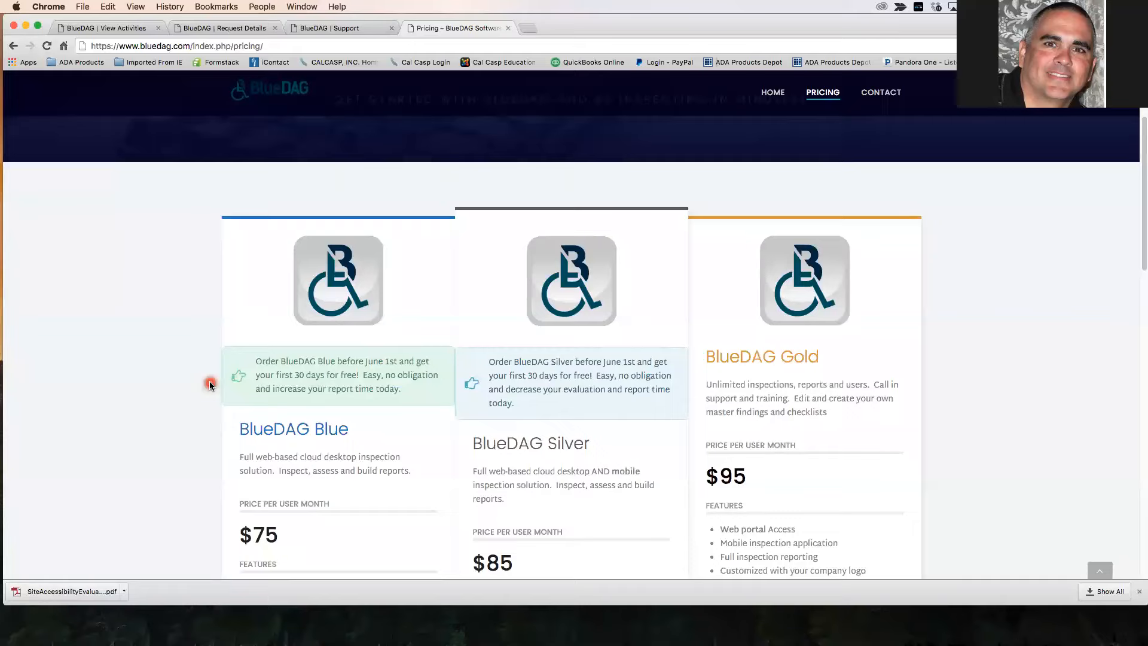
scroll(209, 381, "down", 1)
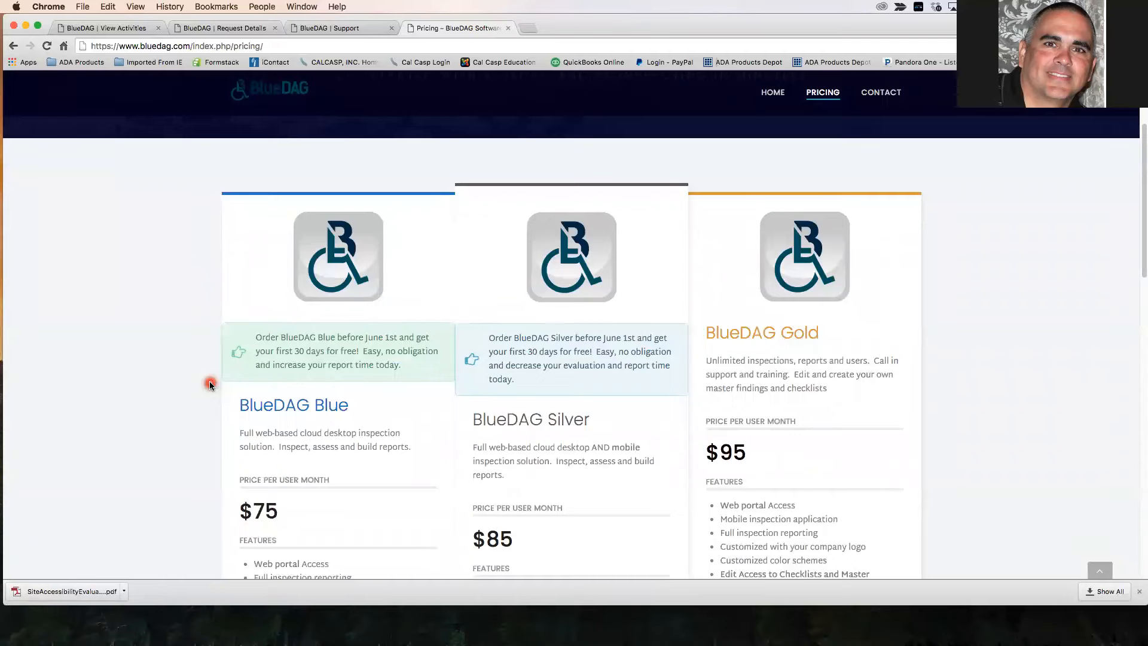
scroll(209, 382, "down", 1)
scroll(443, 269, "up", 5)
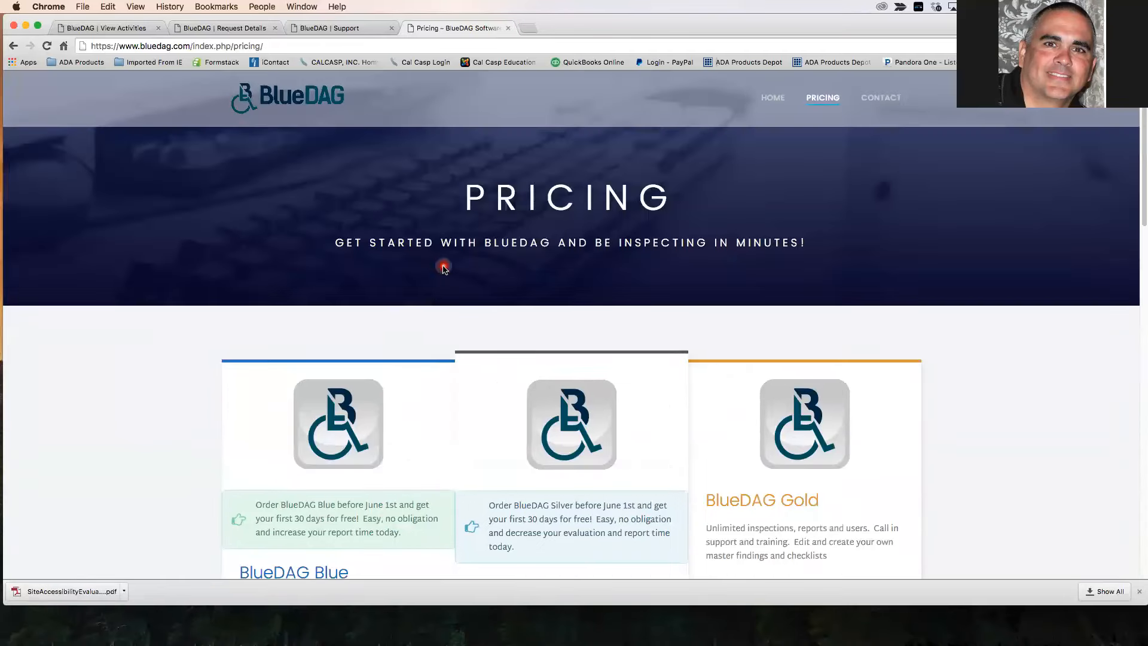
left_click(297, 103)
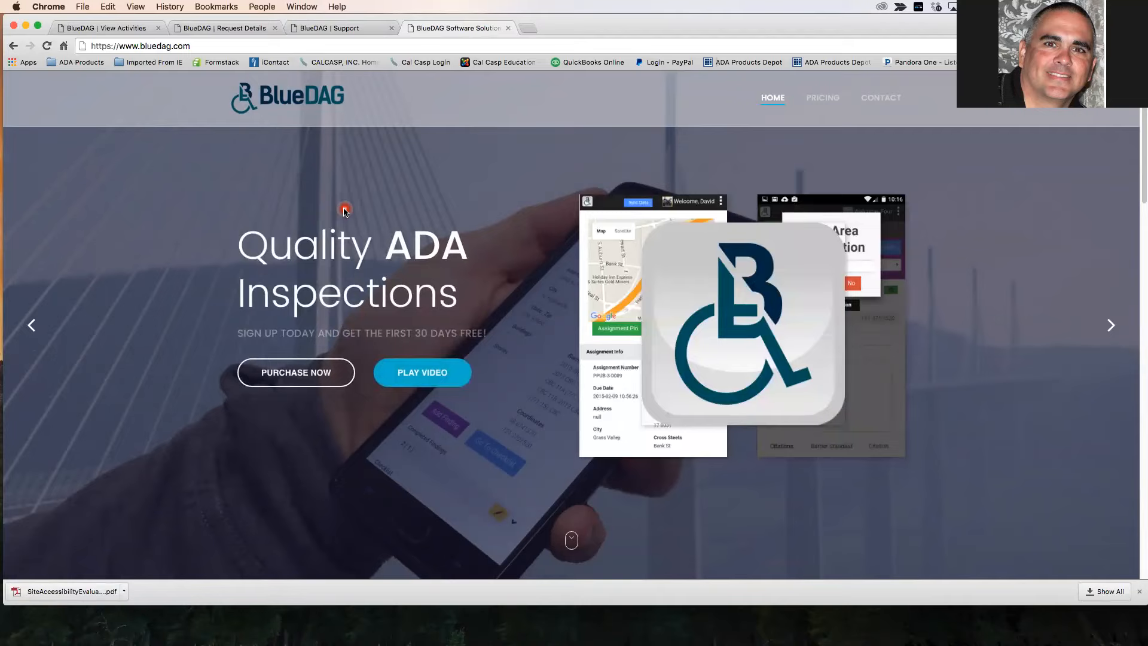
Step: Revisit the portal's Support page and reload the evaluations list on the View Evaluations page
left_click(321, 29)
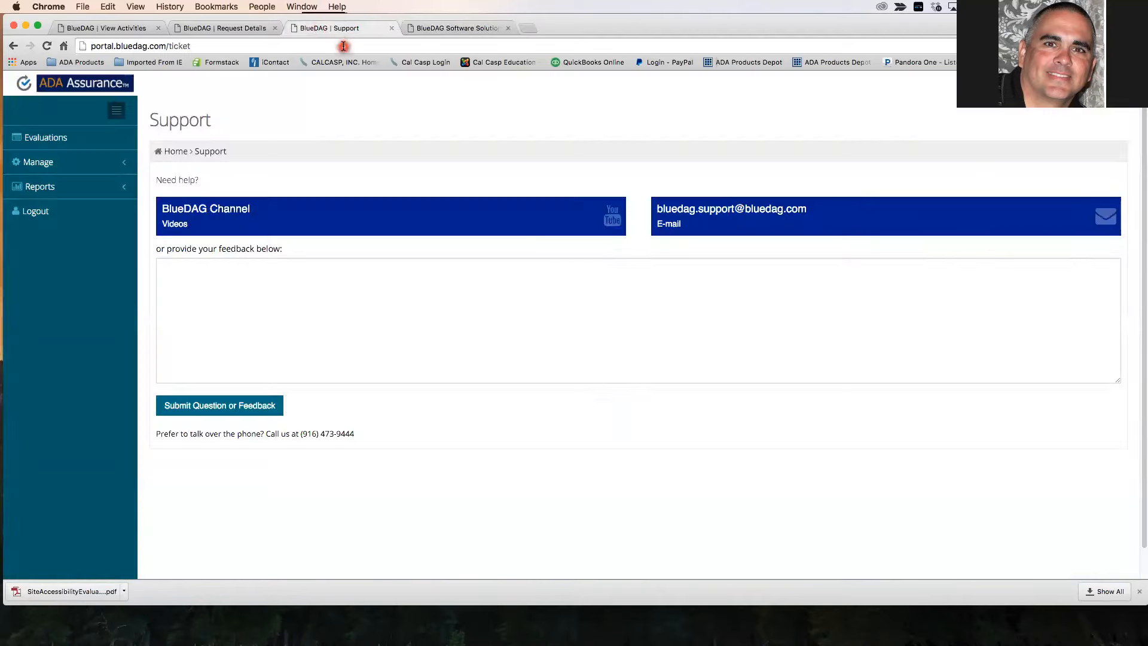
left_click(103, 28)
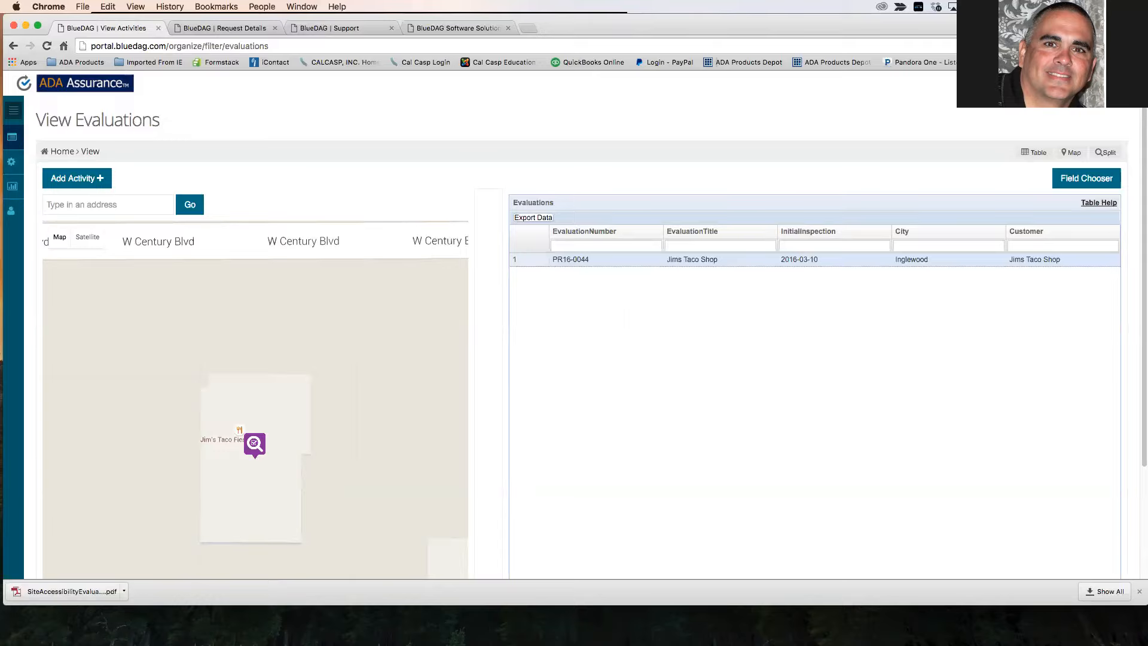
left_click(22, 141)
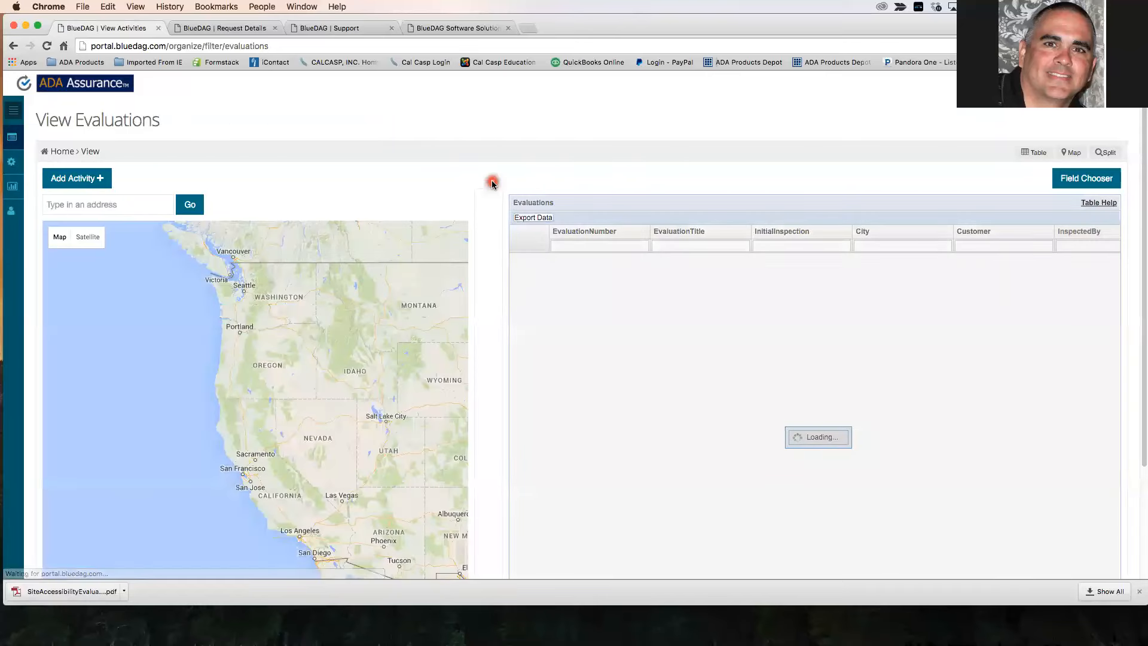
Step: Close the evaluation details and Support pages and return to the View Evaluations page
left_click(257, 29)
left_click(274, 28)
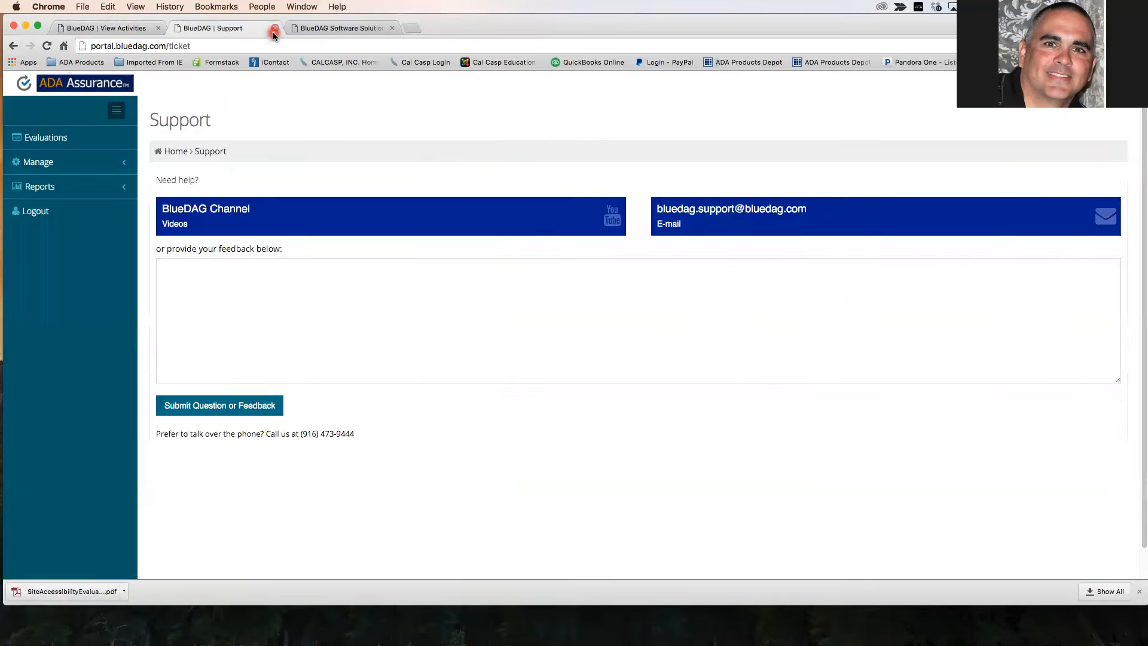
left_click(275, 28)
left_click(128, 29)
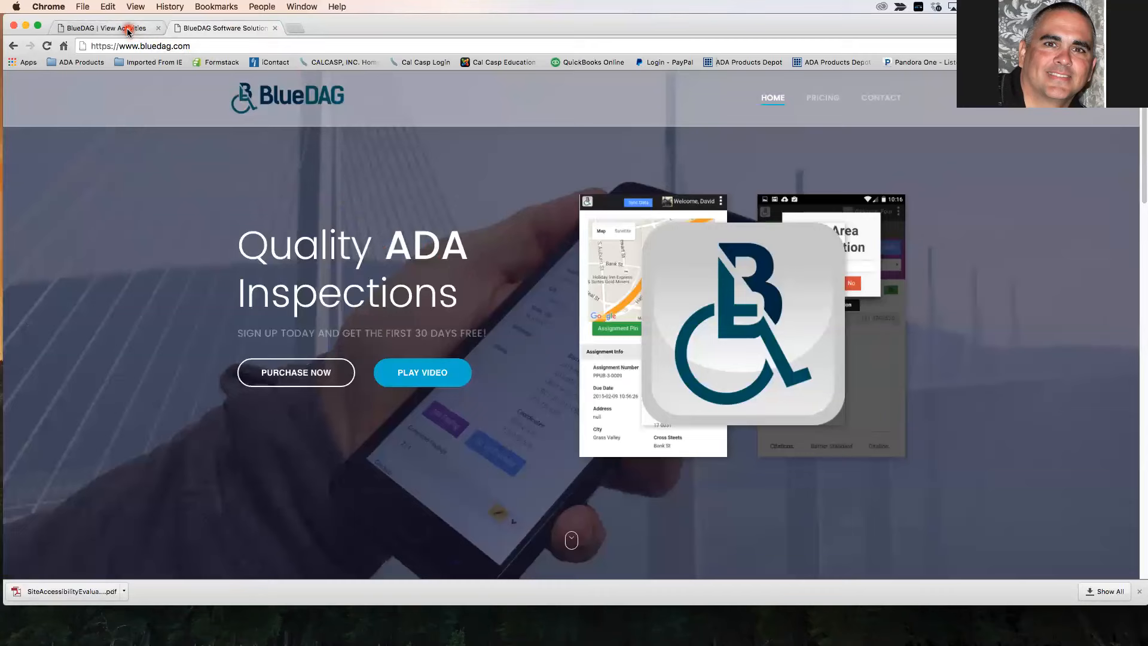